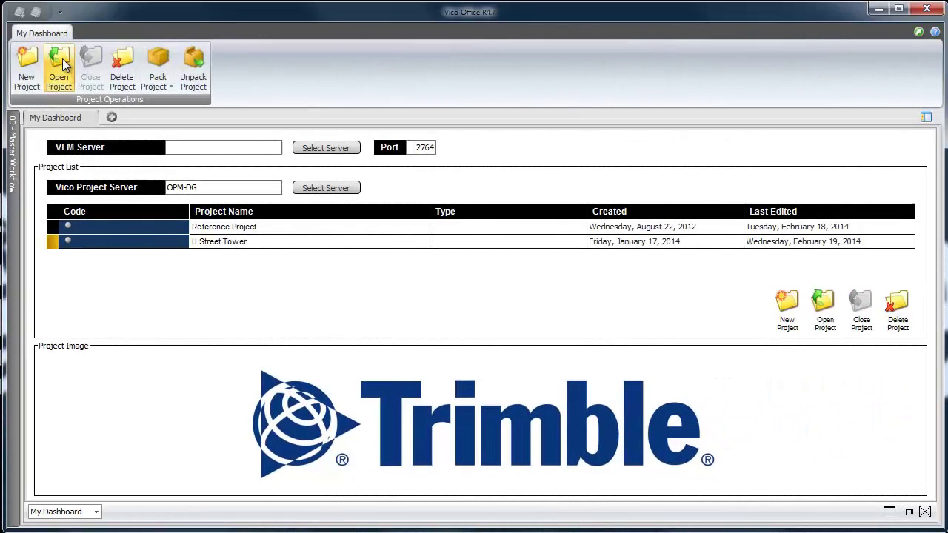
- Open Document Control for the project and keep the Reference Planes list pinned open, widened to show the plane codes and names
mouse_move(12, 156)
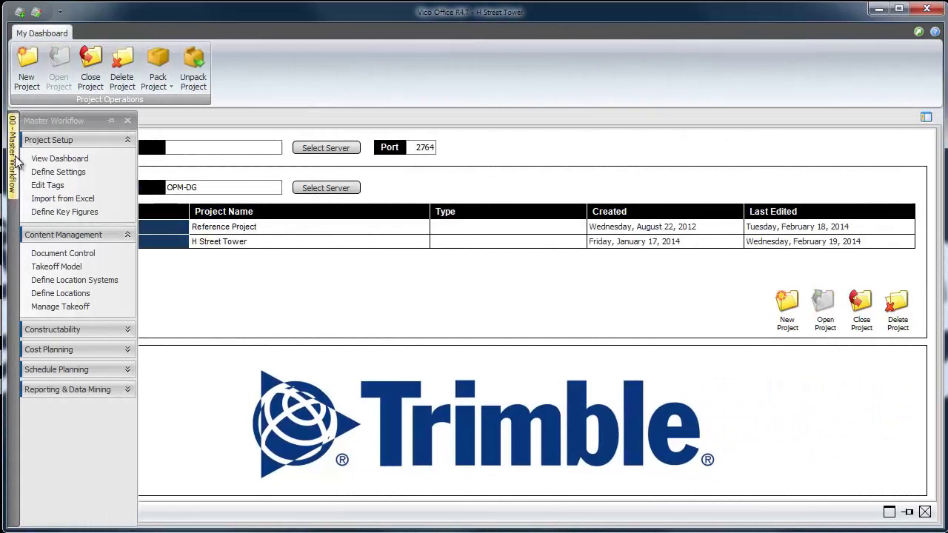
click(70, 253)
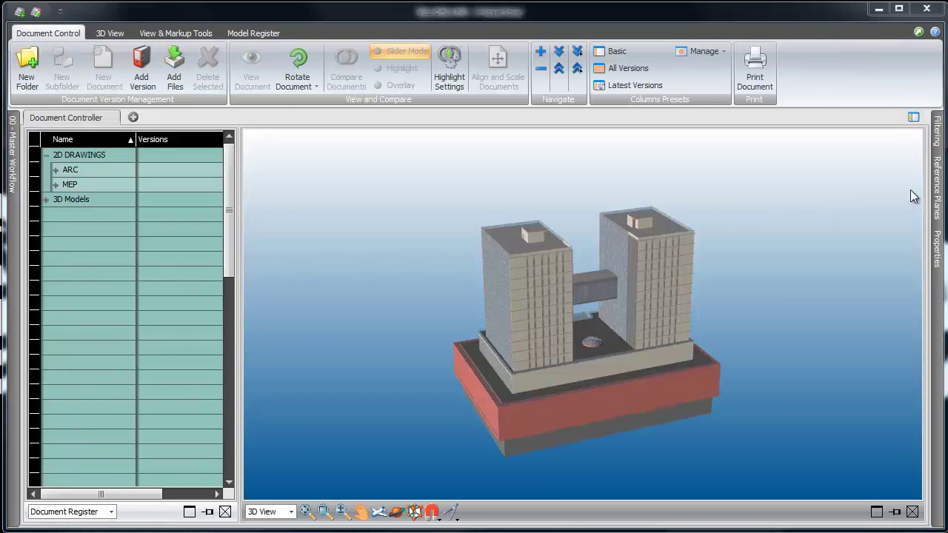
mouse_move(938, 191)
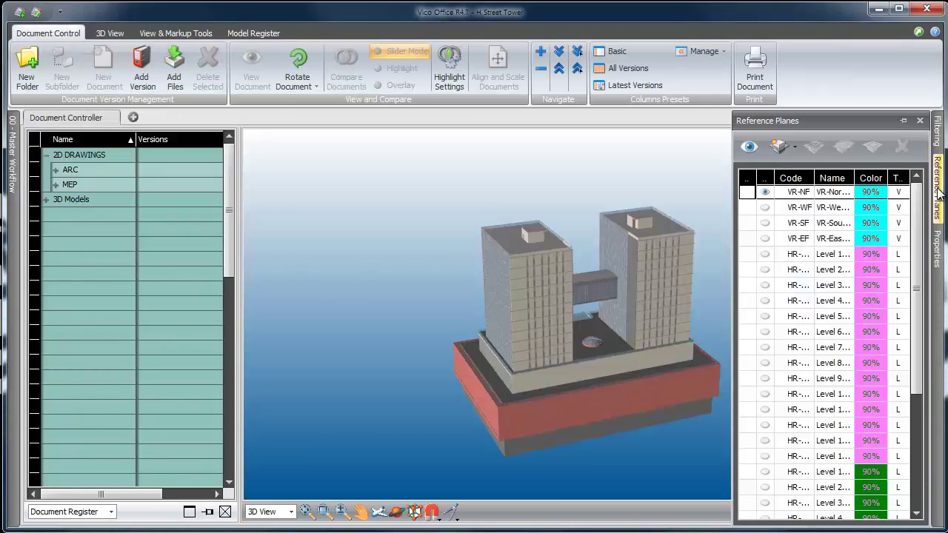
click(904, 120)
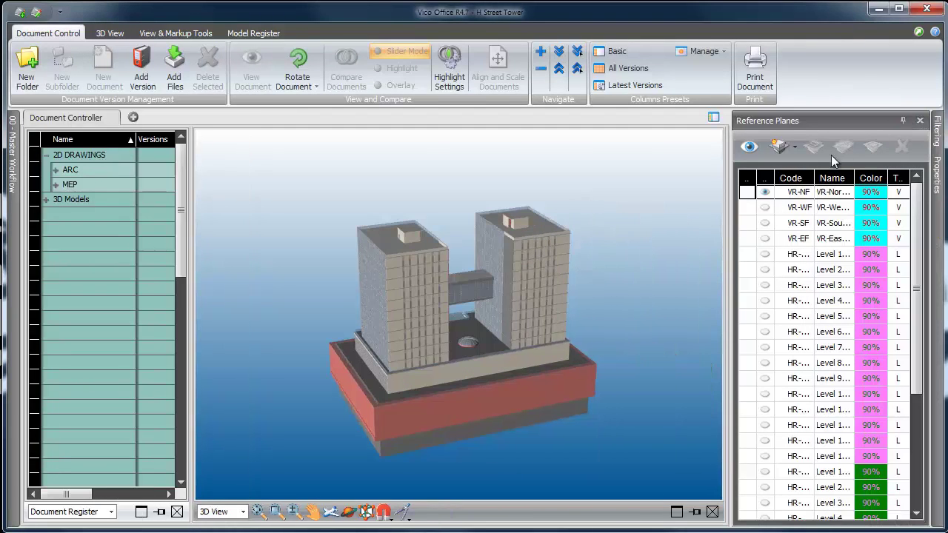
drag(732, 227, 677, 234)
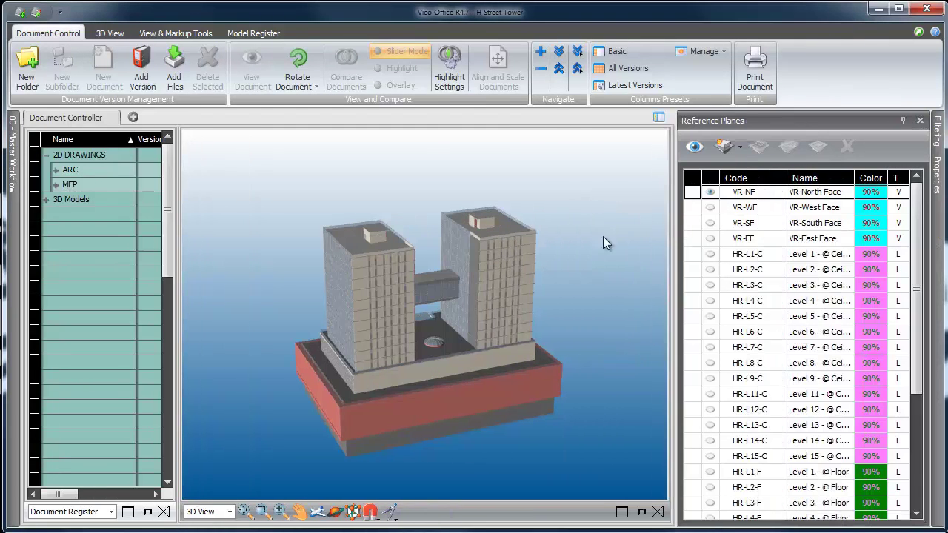
- Show the LOC, TYP FOR and TYPE columns for the ARC 2D drawings and resize the document list to fit them
click(56, 169)
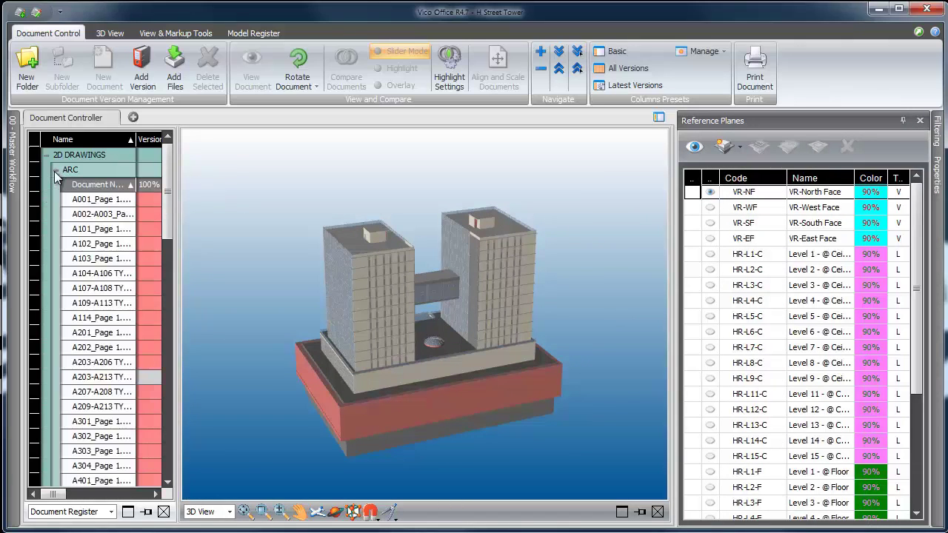
right_click(108, 189)
click(145, 194)
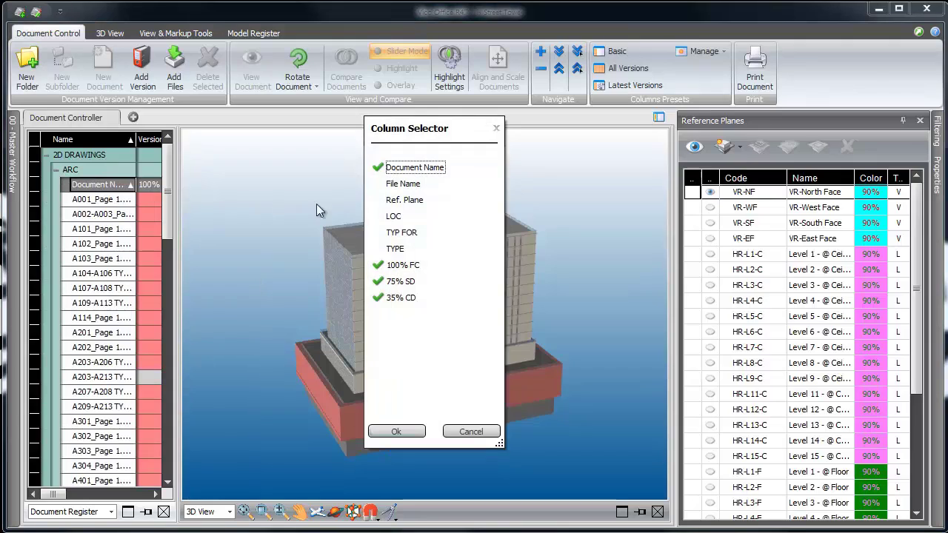
click(379, 216)
click(379, 233)
click(380, 248)
click(397, 431)
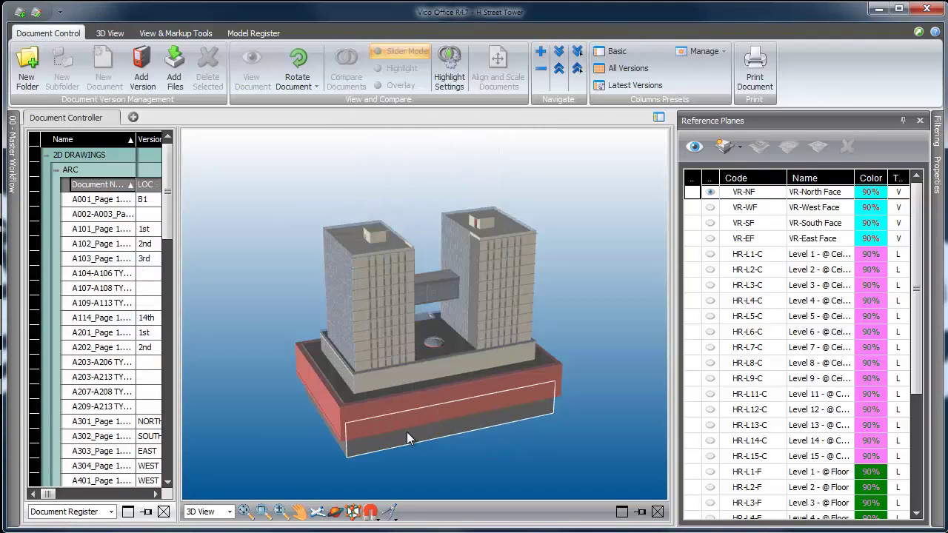
drag(178, 370, 316, 365)
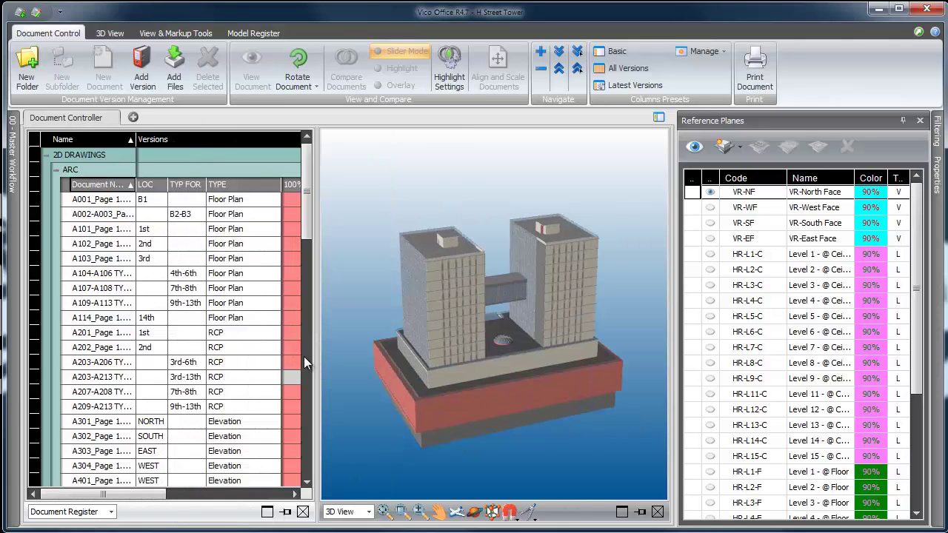
drag(280, 184, 251, 191)
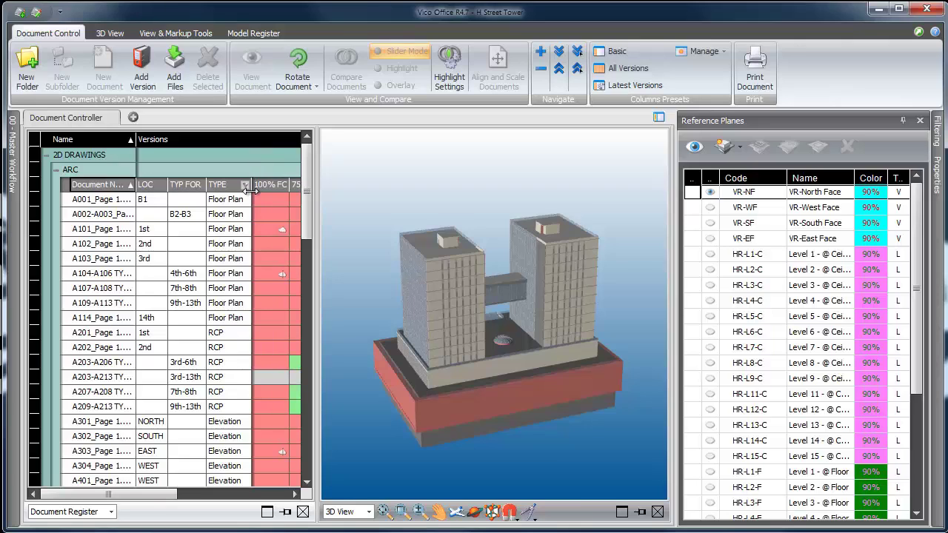
- Turn on the display of reference planes so that VR-North Face shows against the model's north side
click(693, 149)
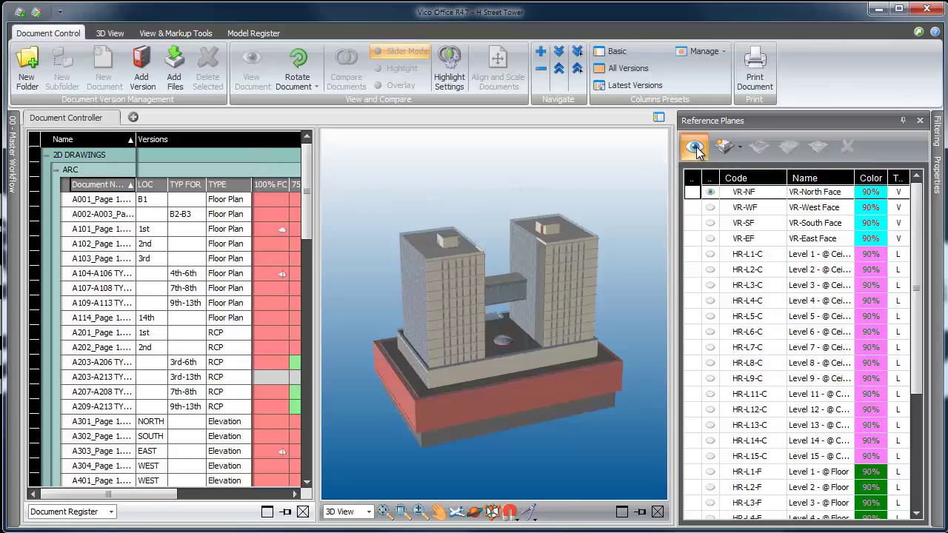
click(474, 511)
drag(367, 415, 438, 396)
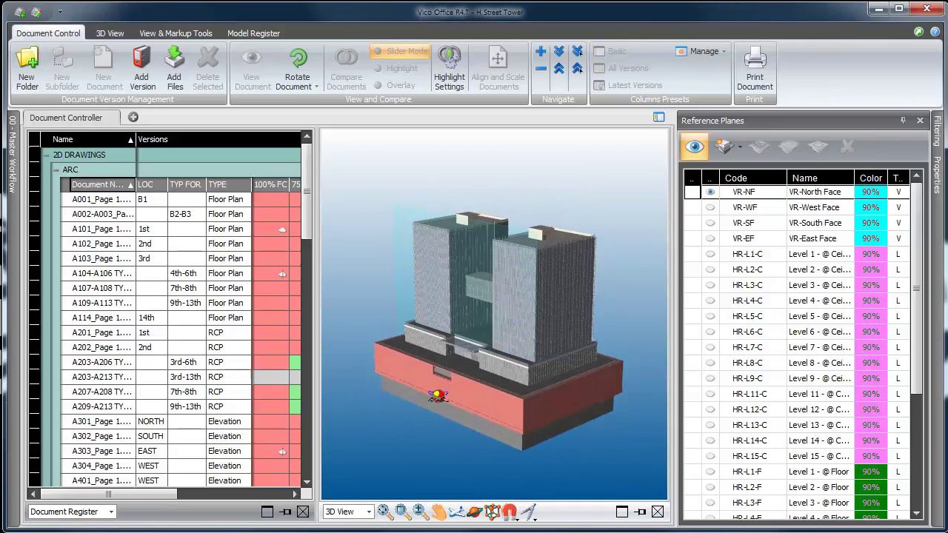
- Filter the ARC drawings by type so that only Elevation documents are listed
click(246, 189)
click(246, 186)
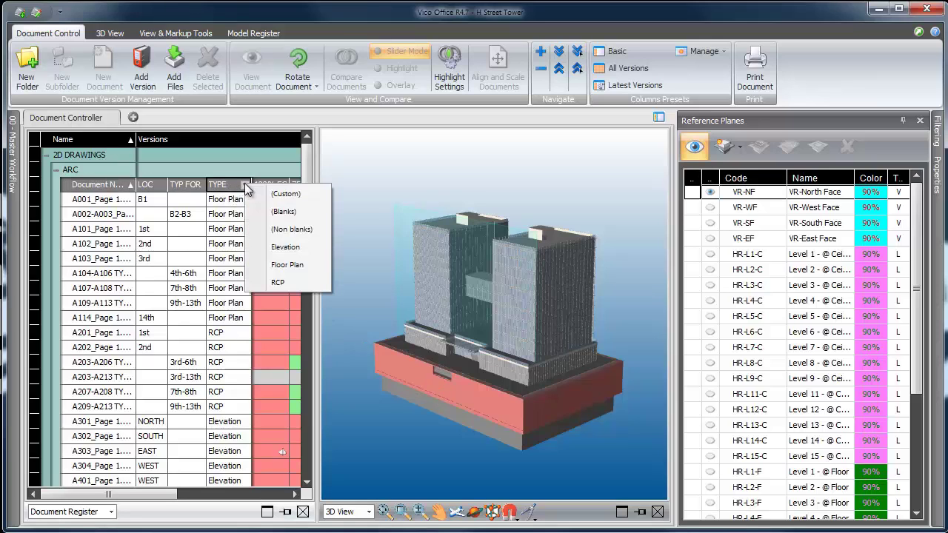
click(285, 246)
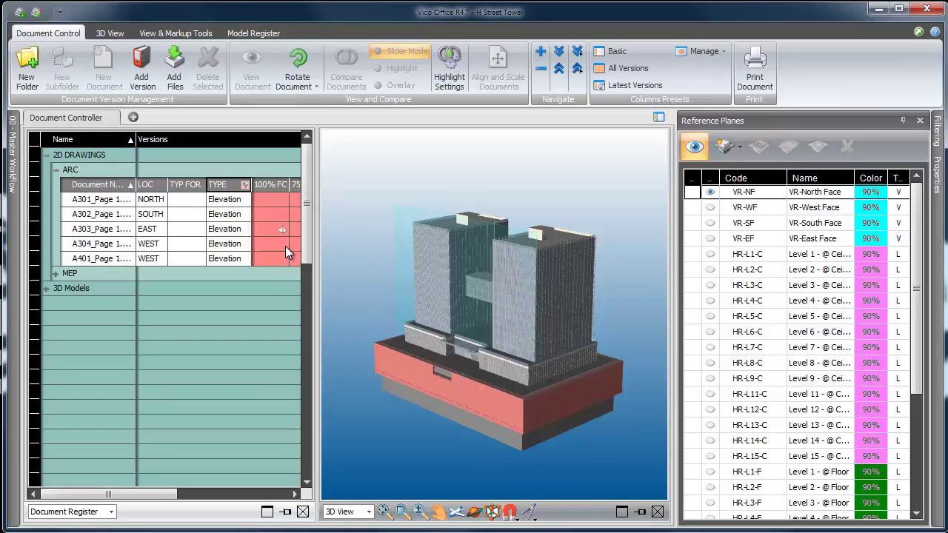
- Map the 35% CD version of the north elevation A301 to the VR-North Face reference plane and check its version alert
click(268, 205)
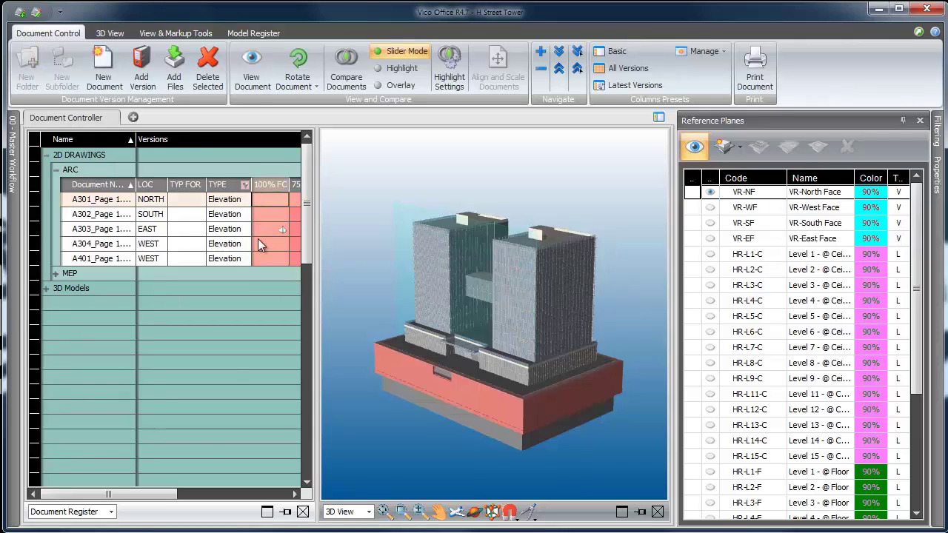
drag(164, 497, 229, 497)
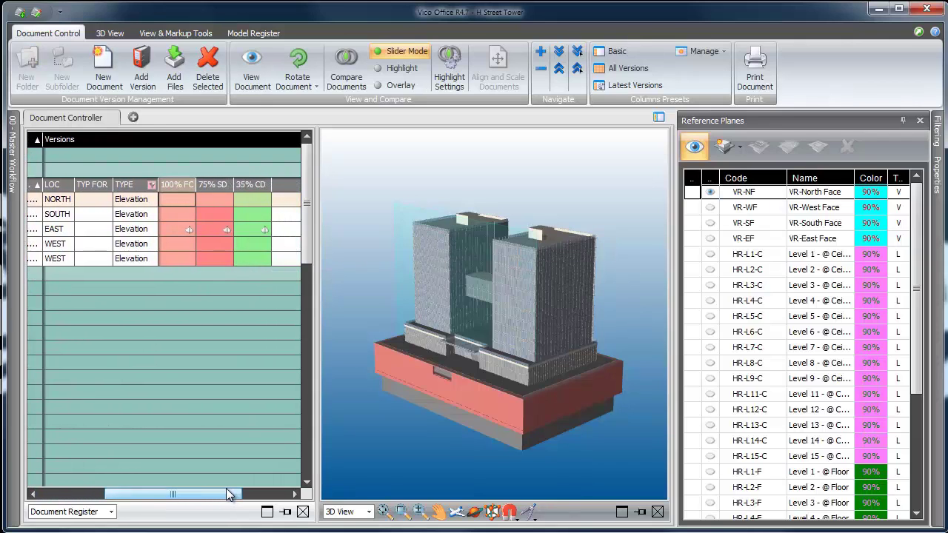
click(259, 210)
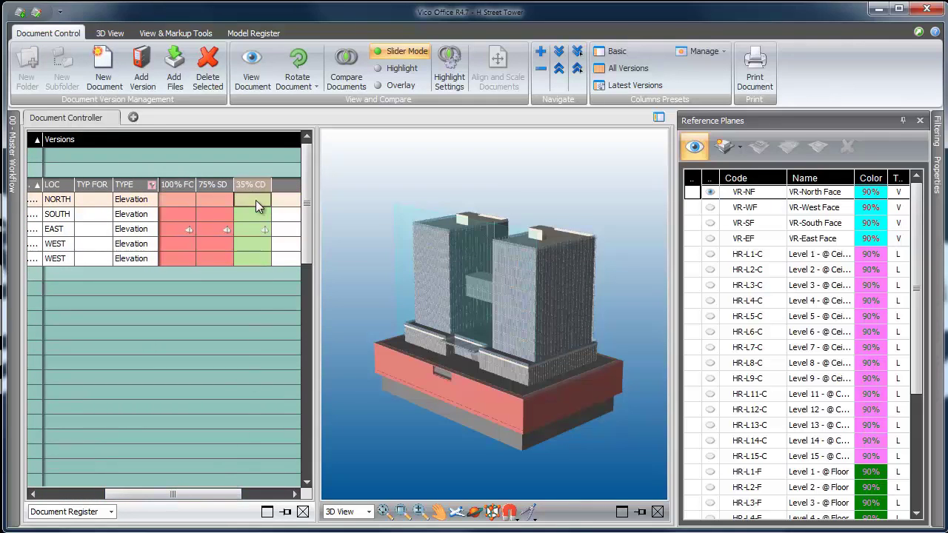
click(743, 193)
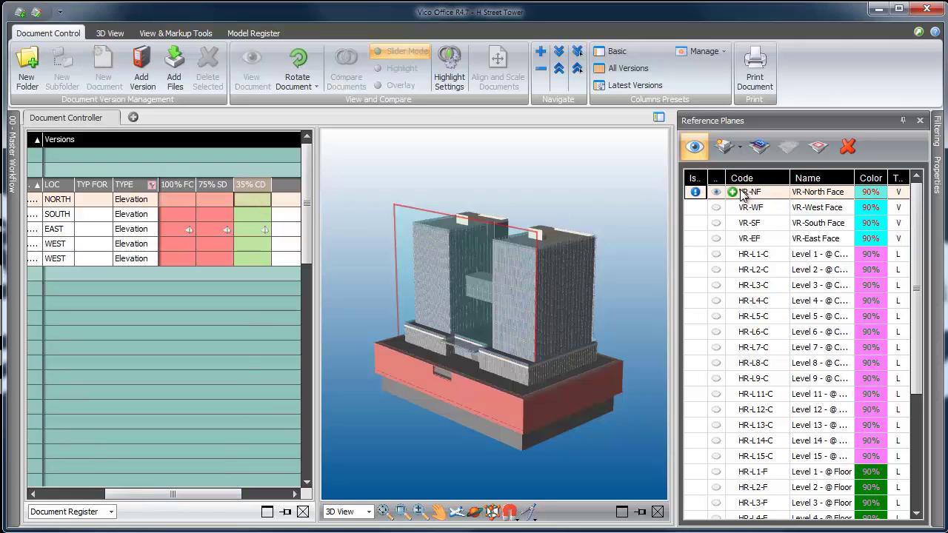
click(732, 192)
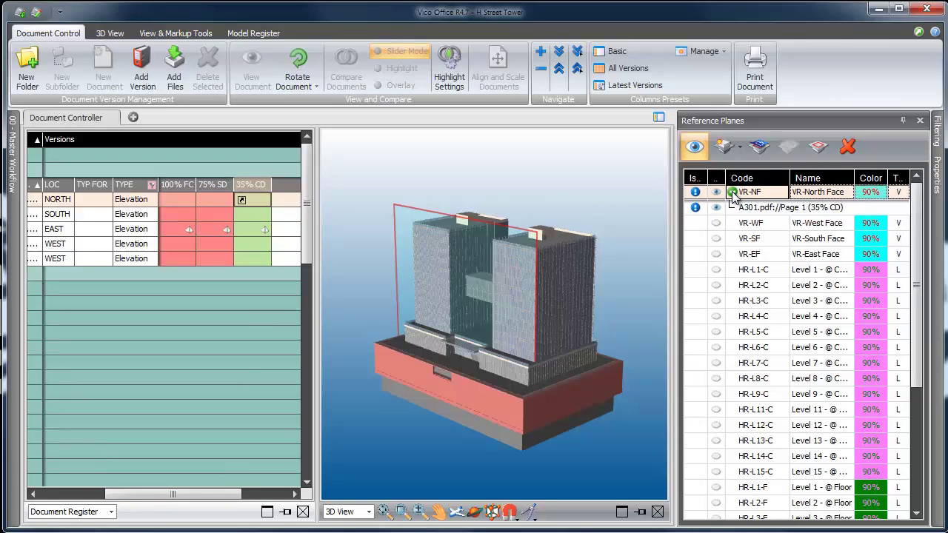
mouse_move(696, 208)
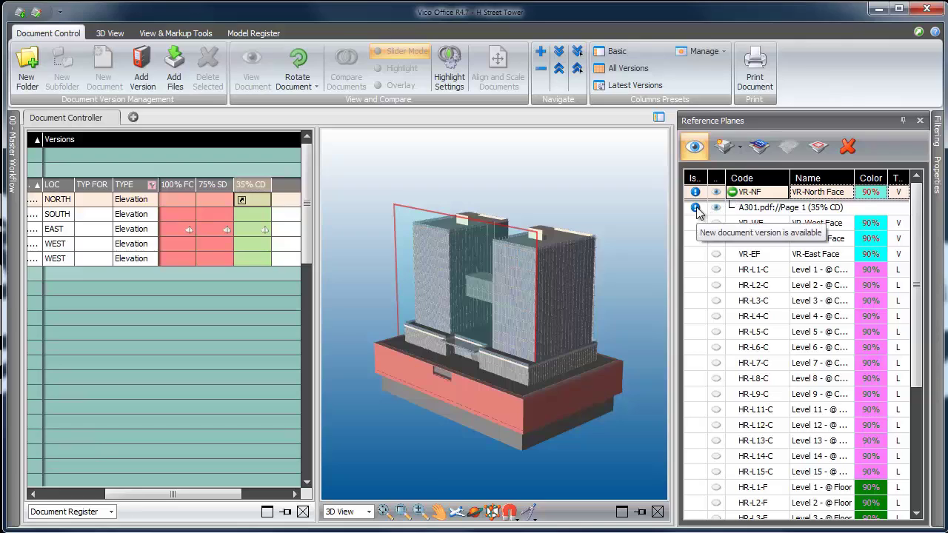
- Map the 75% SD and 100% FC versions of A301 to VR-North Face as additional versions, without replacing the existing mapping
click(213, 200)
drag(213, 200, 763, 197)
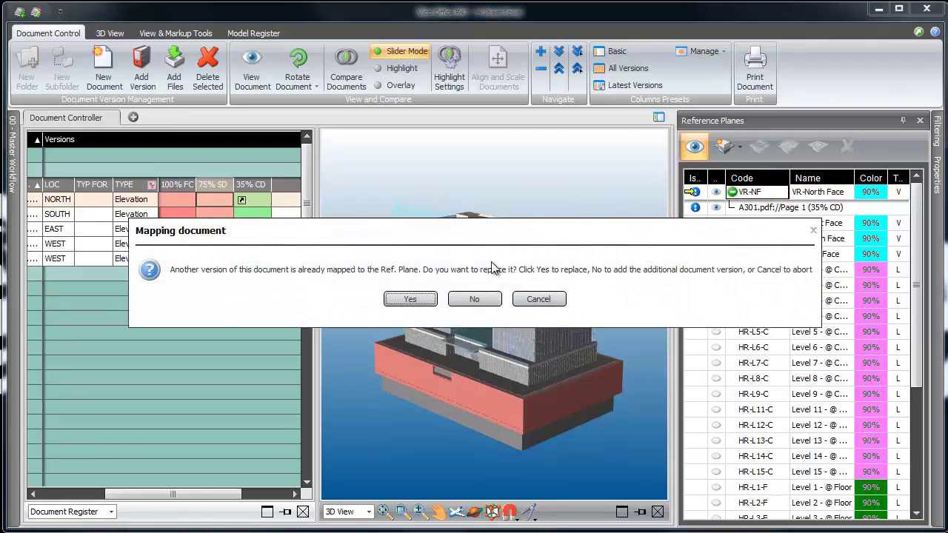
click(471, 300)
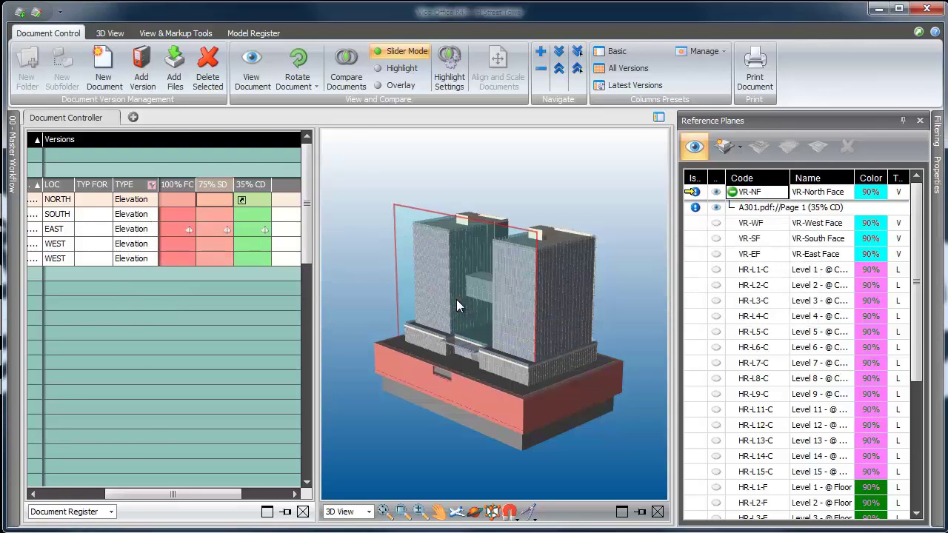
click(178, 198)
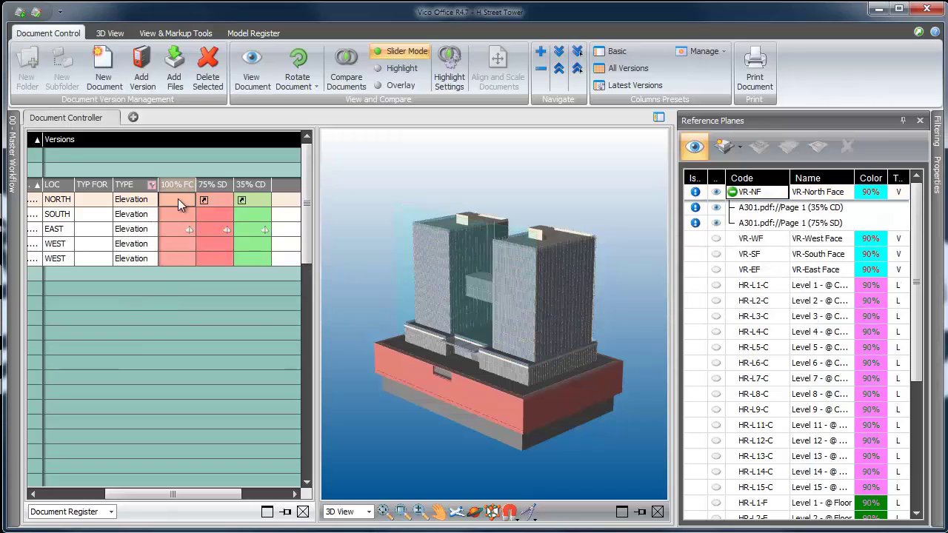
drag(178, 198, 782, 196)
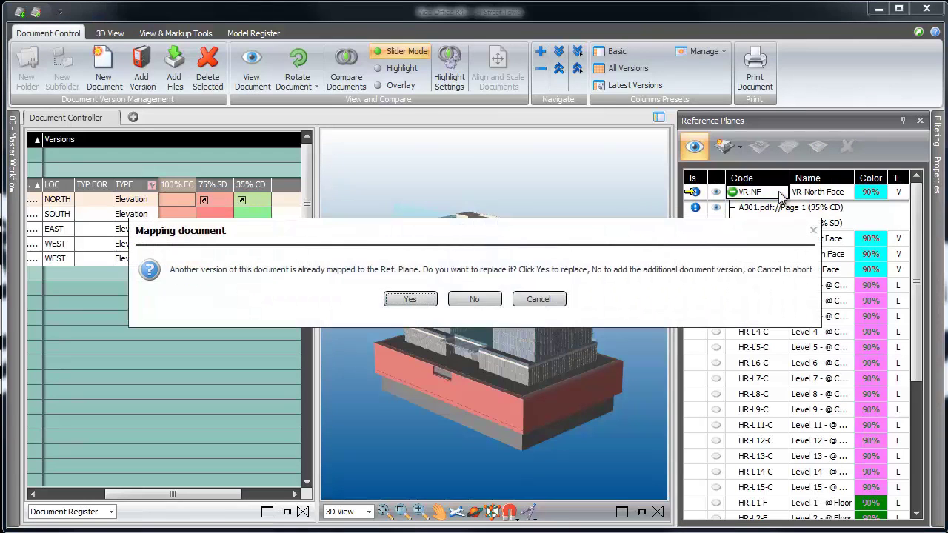
click(475, 298)
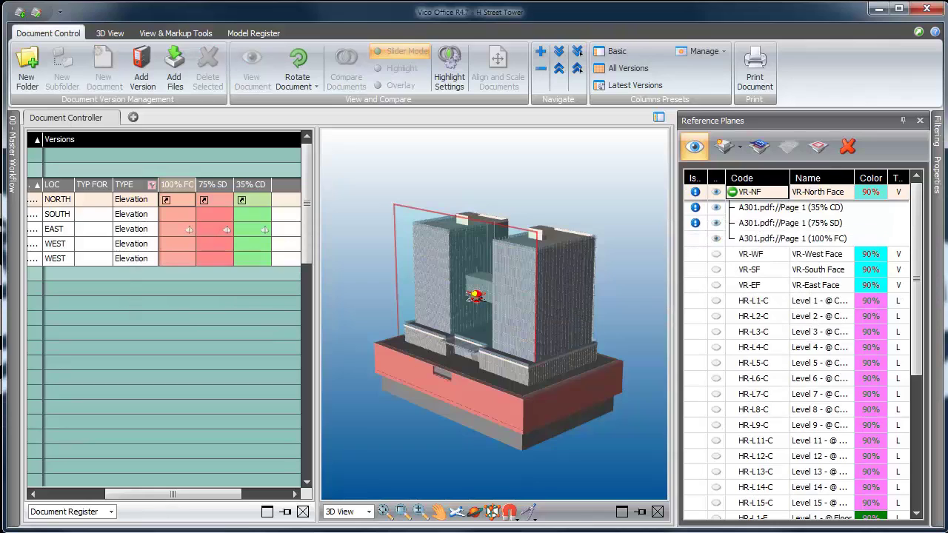
click(723, 193)
click(733, 193)
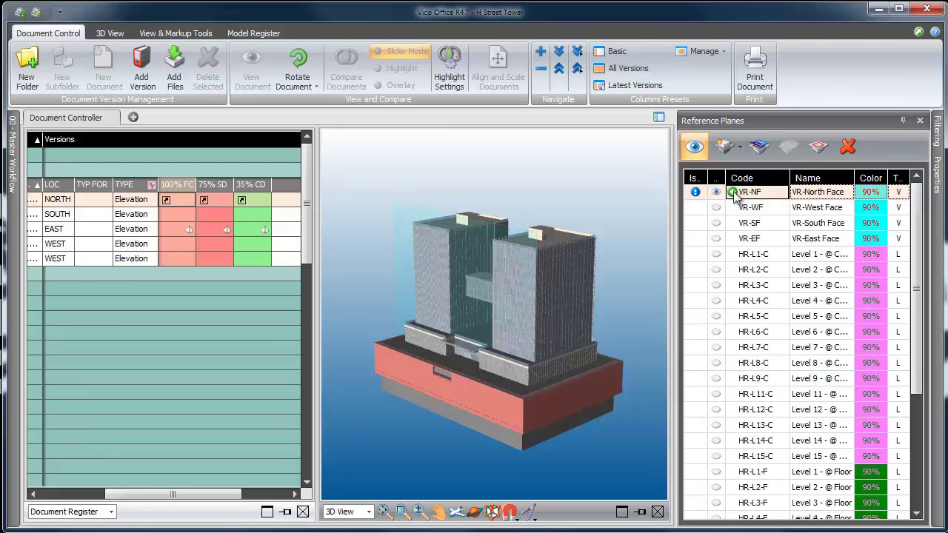
- Map the whole west elevation document A304 to the VR-West Face reference plane
click(744, 211)
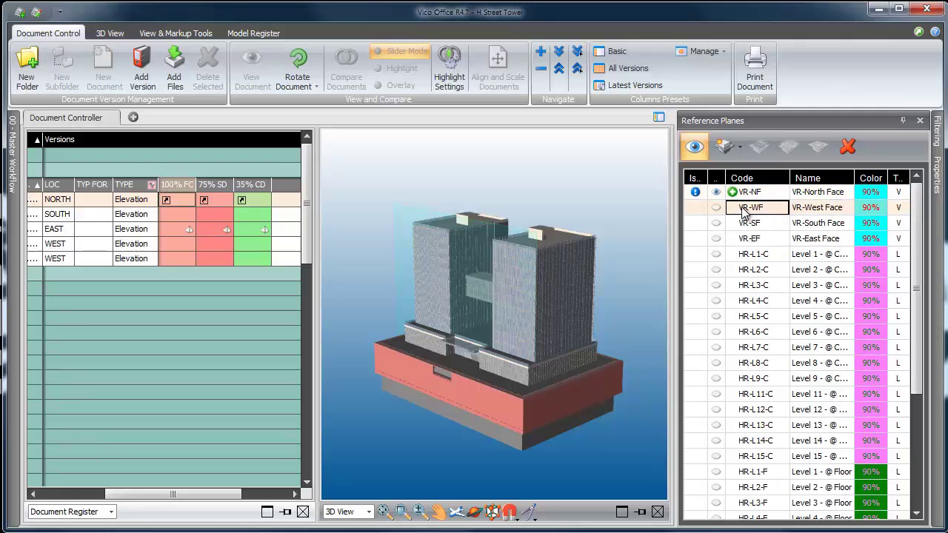
click(65, 248)
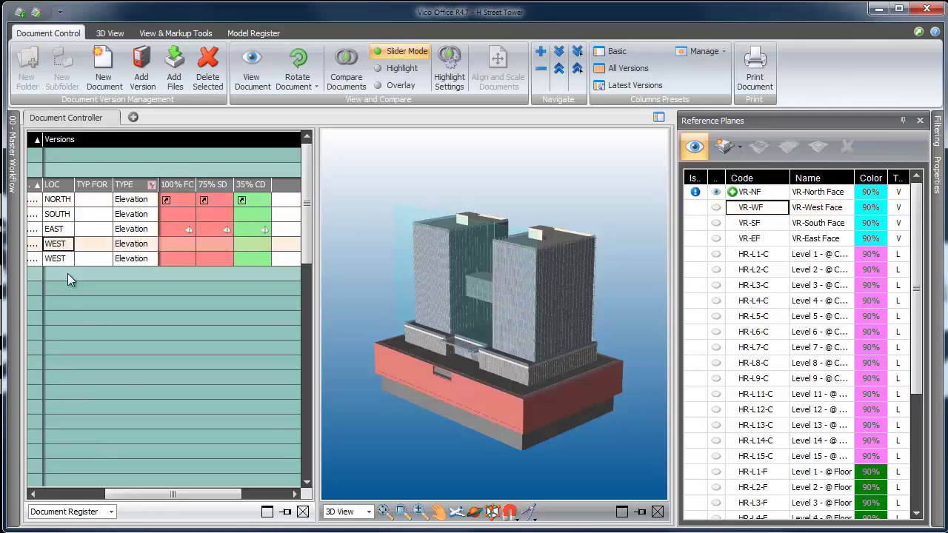
drag(163, 494, 78, 502)
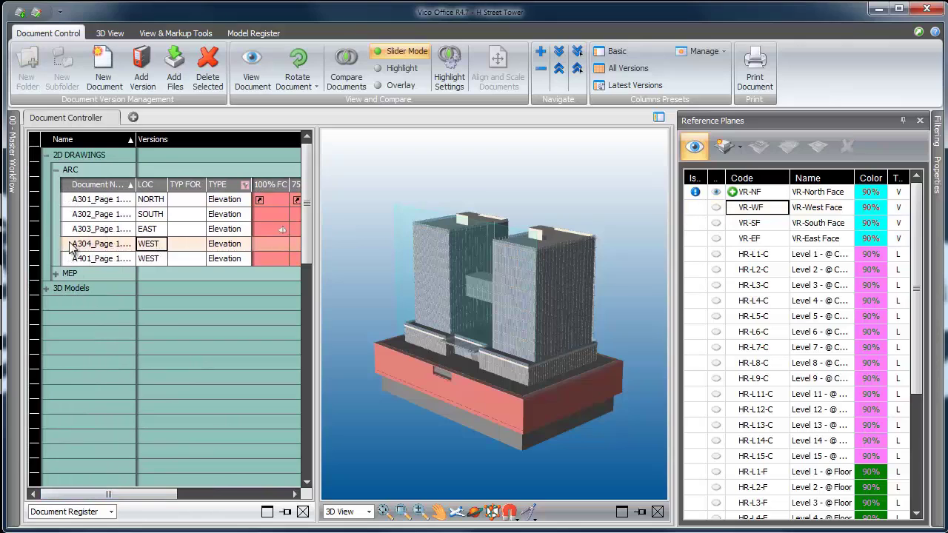
drag(33, 243, 779, 214)
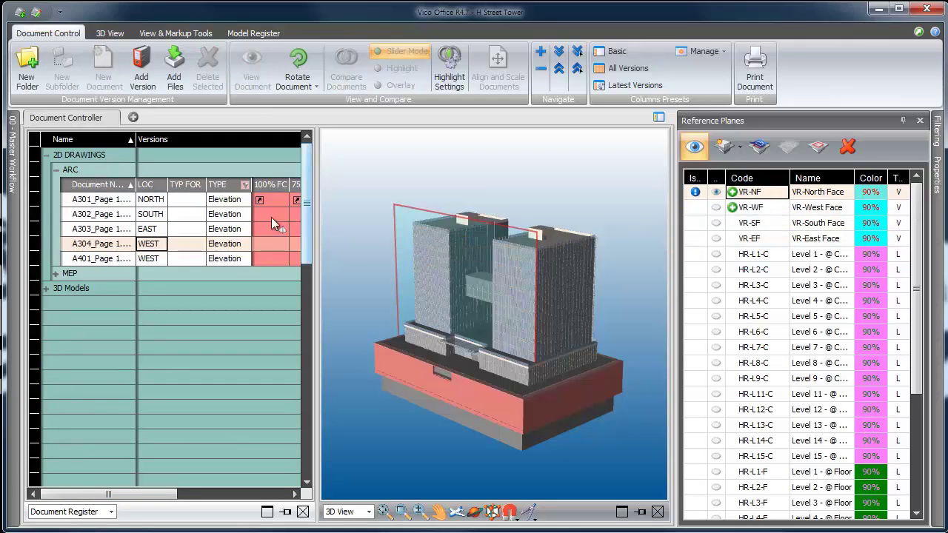
- Map the south elevation A302 to VR-South Face and the east elevation A303 to VR-East Face
click(78, 216)
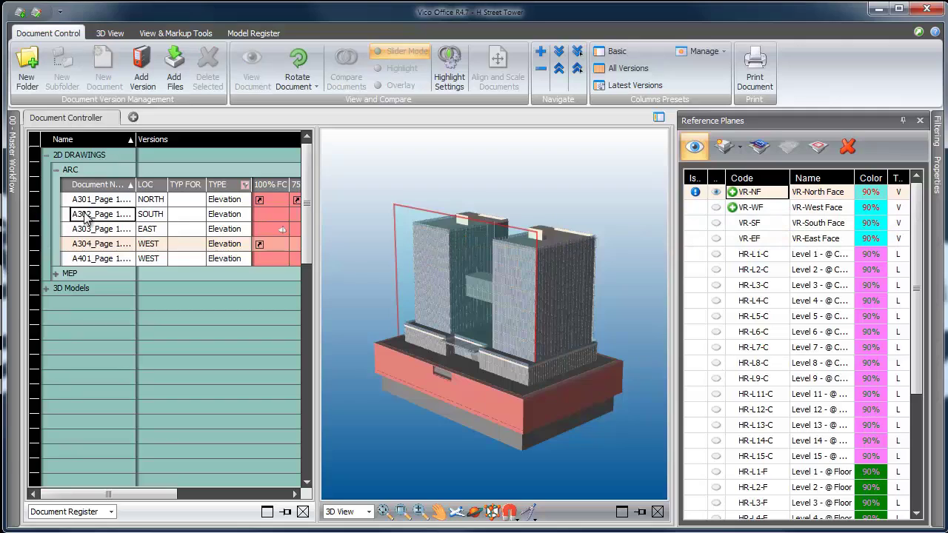
drag(35, 210, 780, 226)
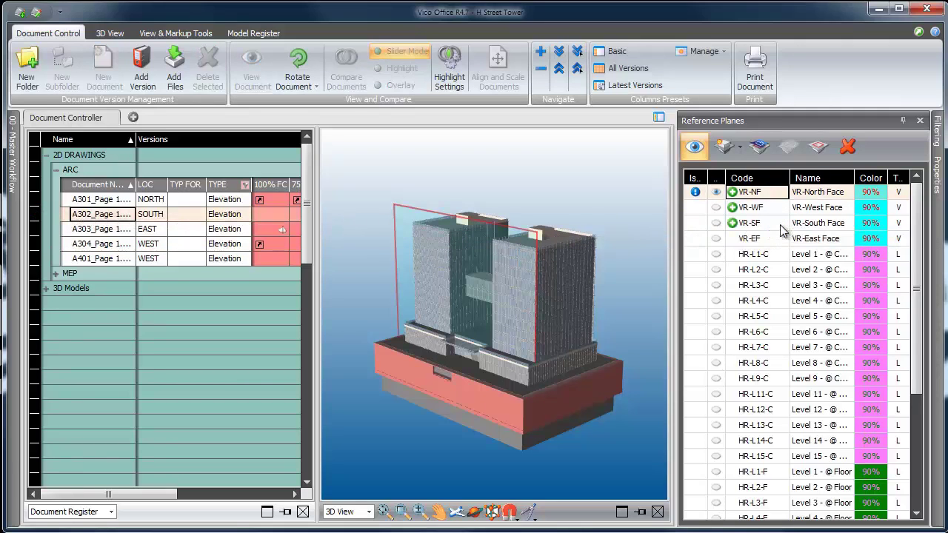
click(165, 233)
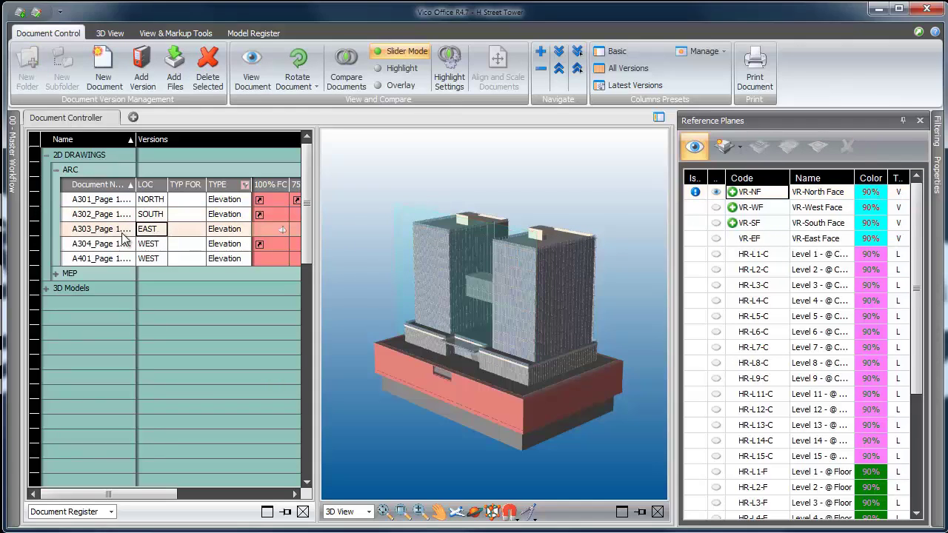
drag(33, 229, 767, 248)
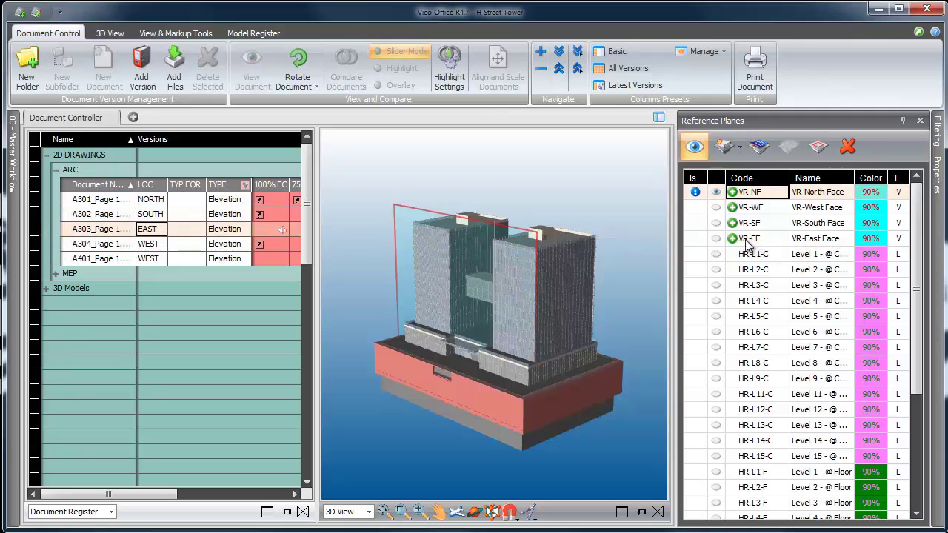
- Filter the ARC documents to the RCP type and map the 1st-level drawing A201 to the HR-L1-C reference plane
click(245, 185)
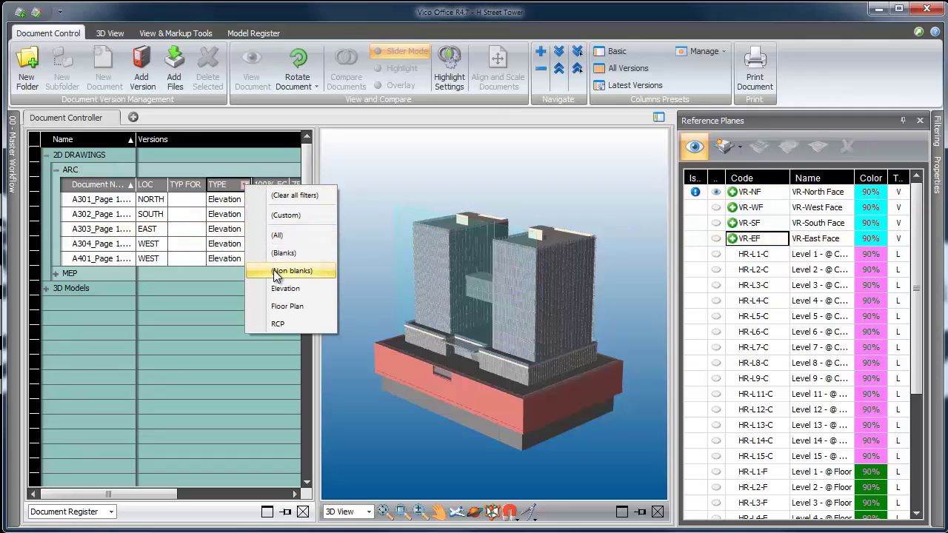
click(296, 327)
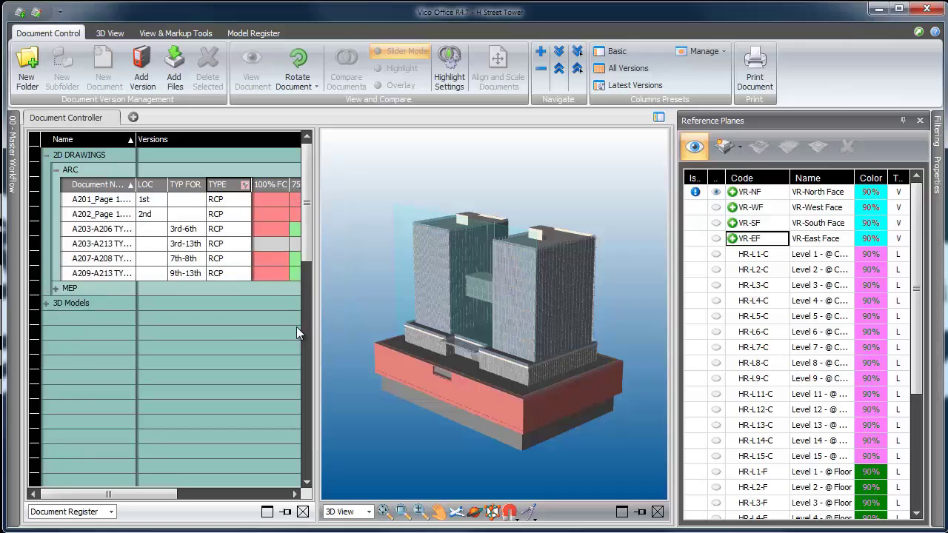
click(116, 200)
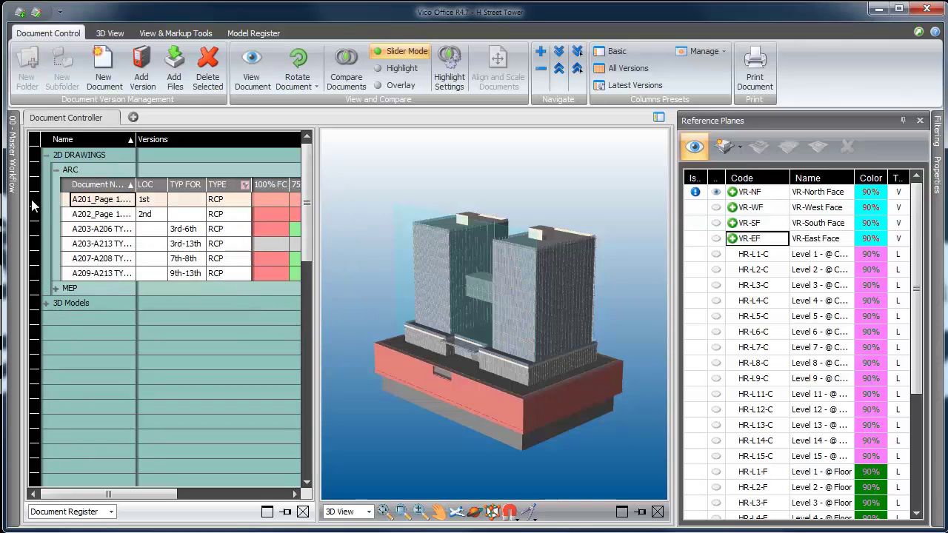
click(786, 260)
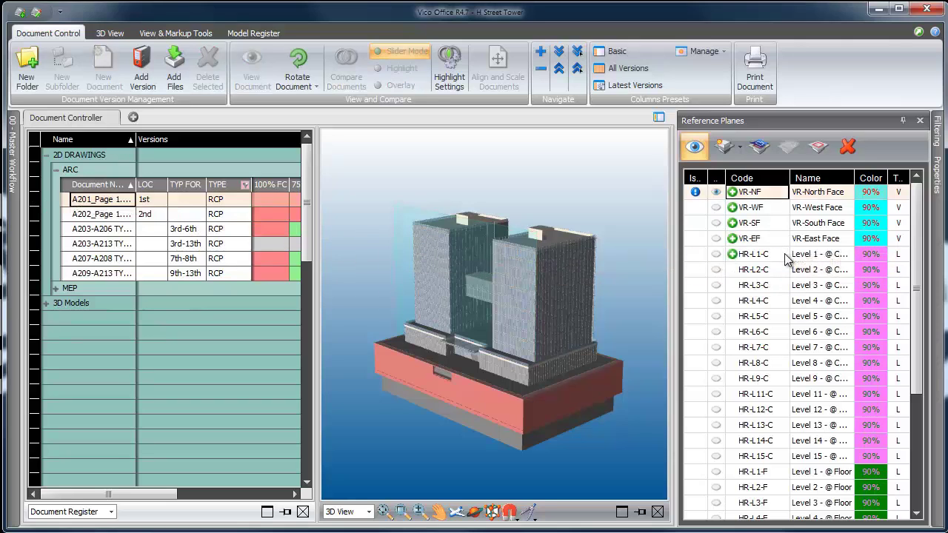
- Map A202 to HR-L2-C and the A203-A206 TYPICAL document to each of the planes HR-L3-C, HR-L4-C, HR-L5-C and HR-L6-C
click(70, 215)
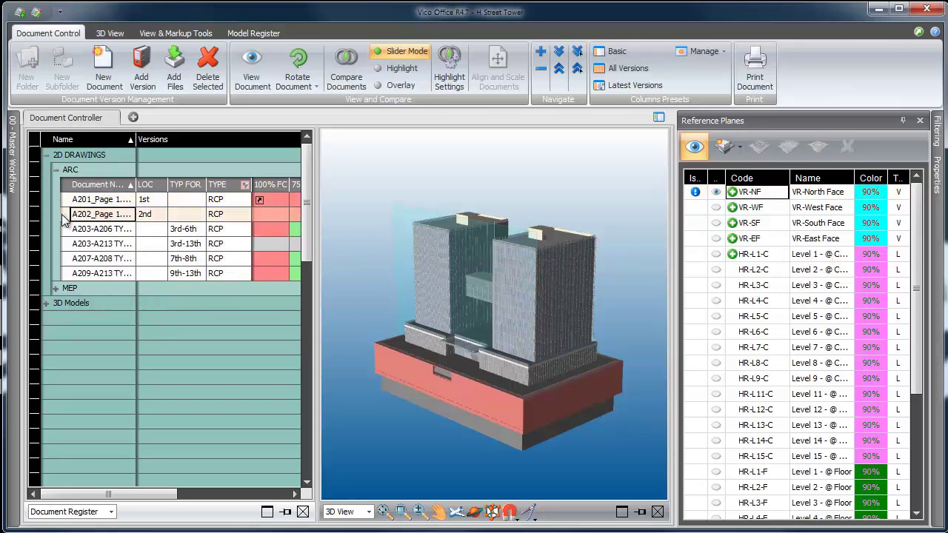
drag(33, 217, 777, 270)
click(31, 230)
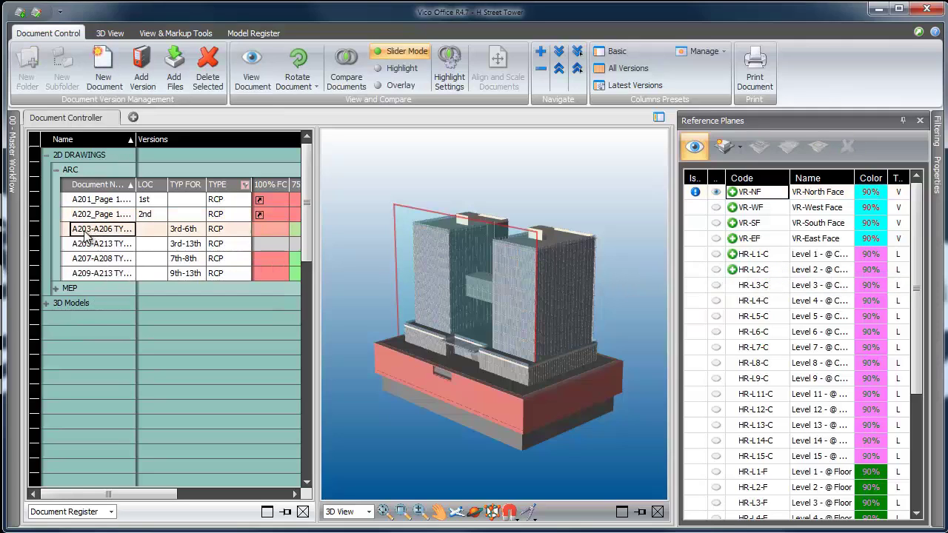
drag(32, 231, 752, 287)
click(31, 226)
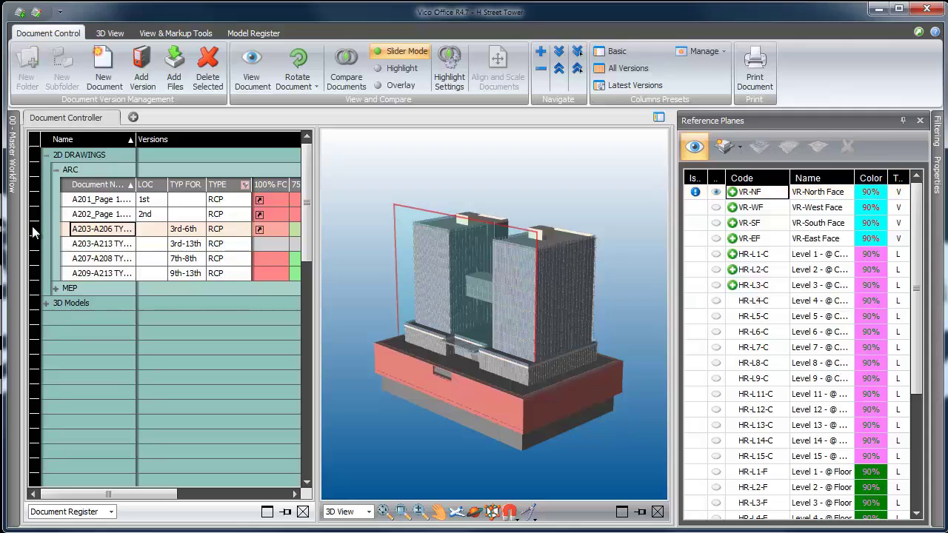
drag(35, 227, 750, 306)
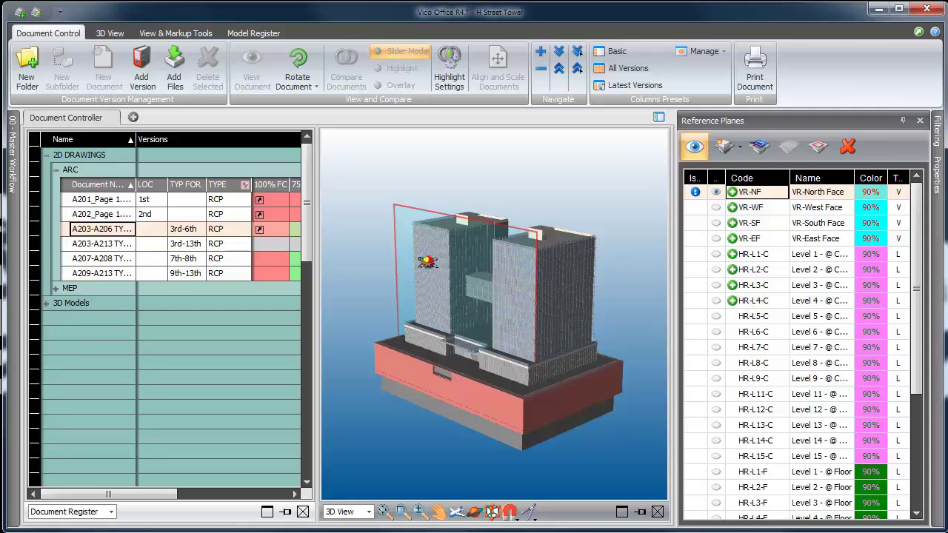
click(34, 228)
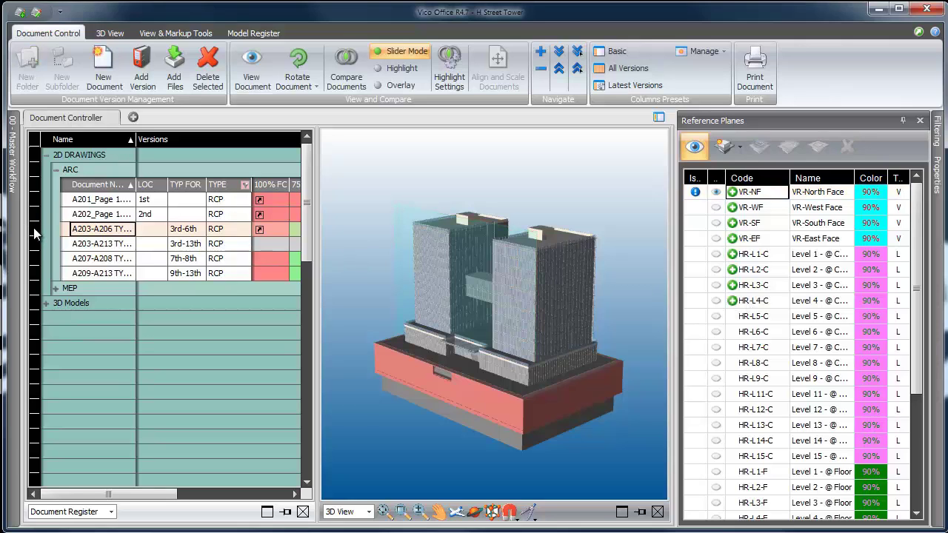
drag(39, 229, 808, 317)
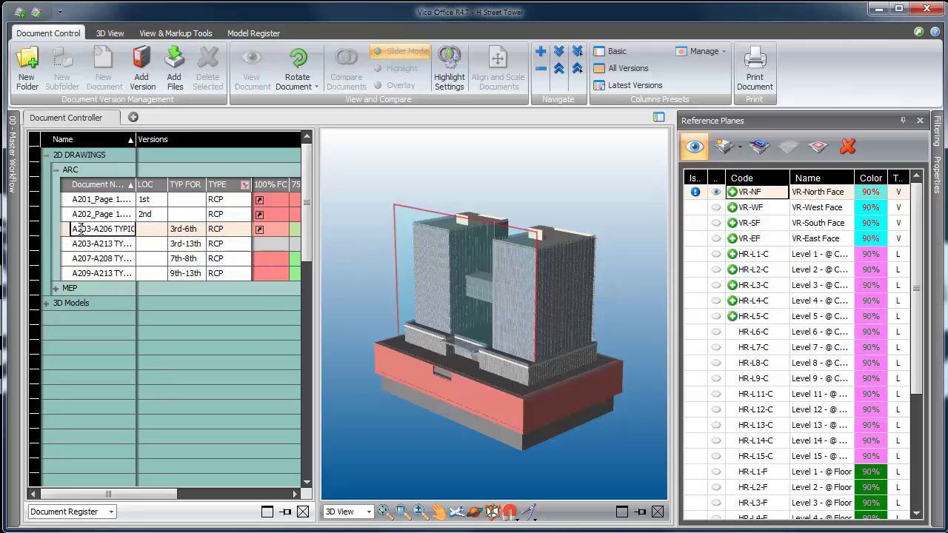
drag(35, 225, 748, 337)
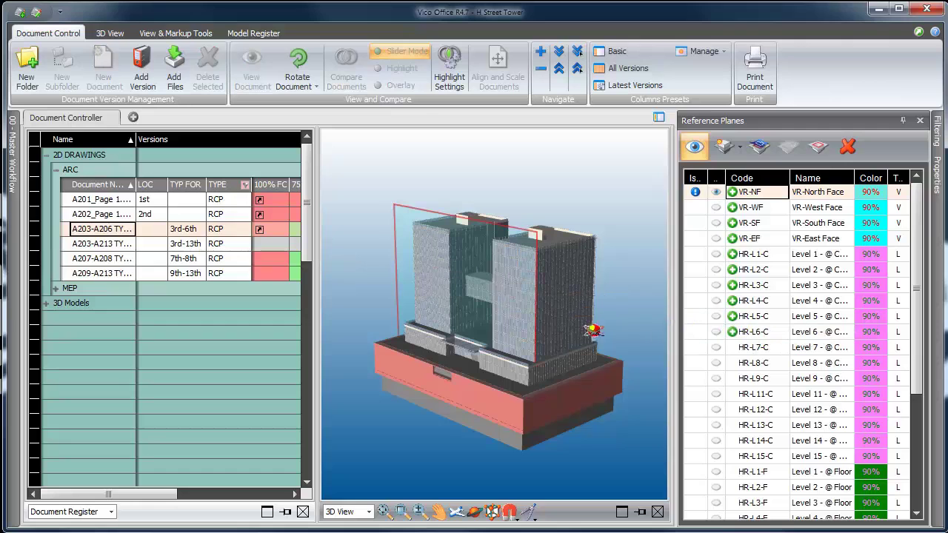
- Map the 100% FC version of A207-A208 to HR-L7-C and HR-L8-C, and that of A209-A213 to HR-L9-C through HR-L13-C
click(267, 263)
drag(261, 260, 700, 337)
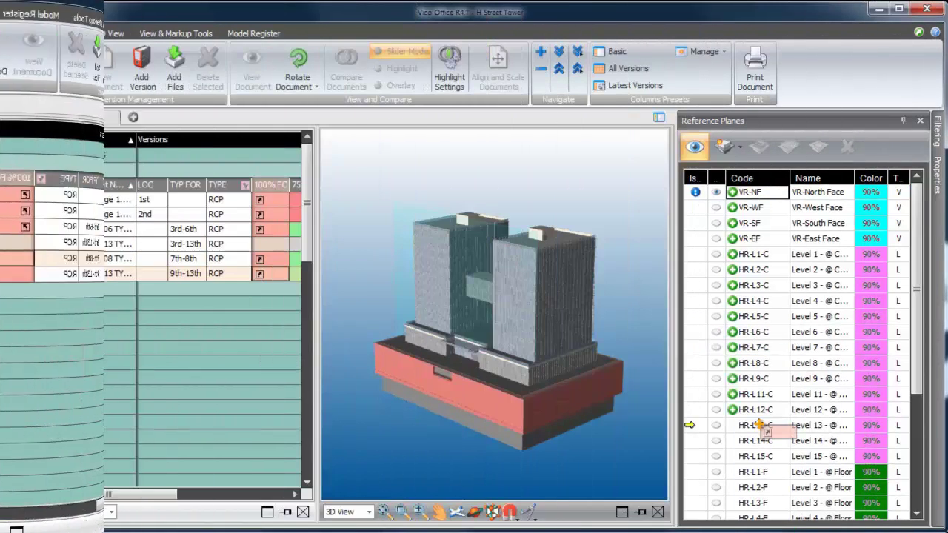
drag(762, 427, 762, 427)
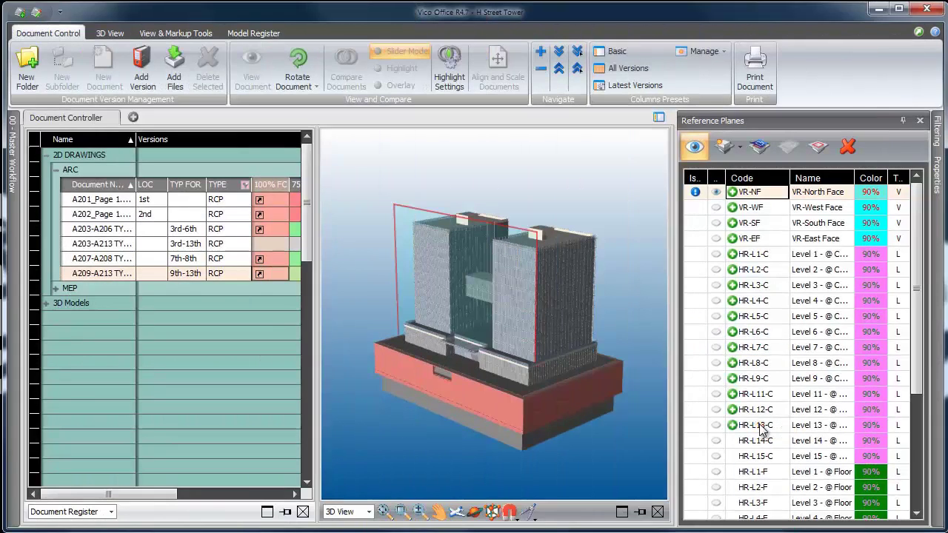
- Open the 100% FC version of A203-A206 in a new viewset, read the scale in its title block, and close the viewset
click(267, 227)
right_click(267, 228)
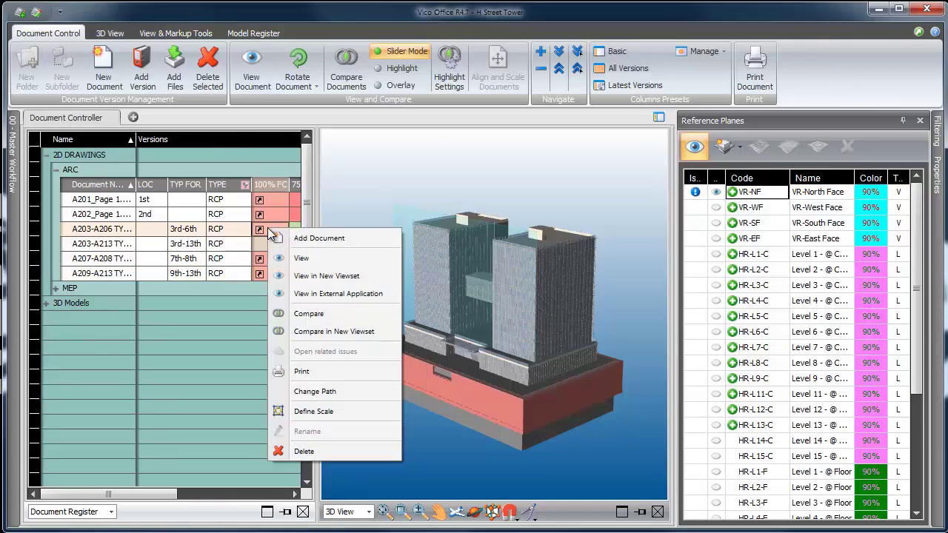
click(332, 295)
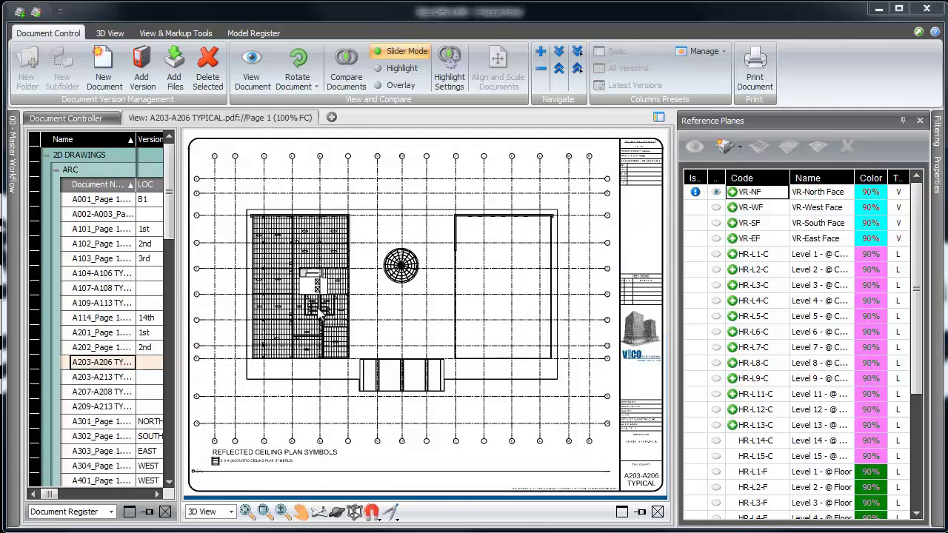
click(265, 510)
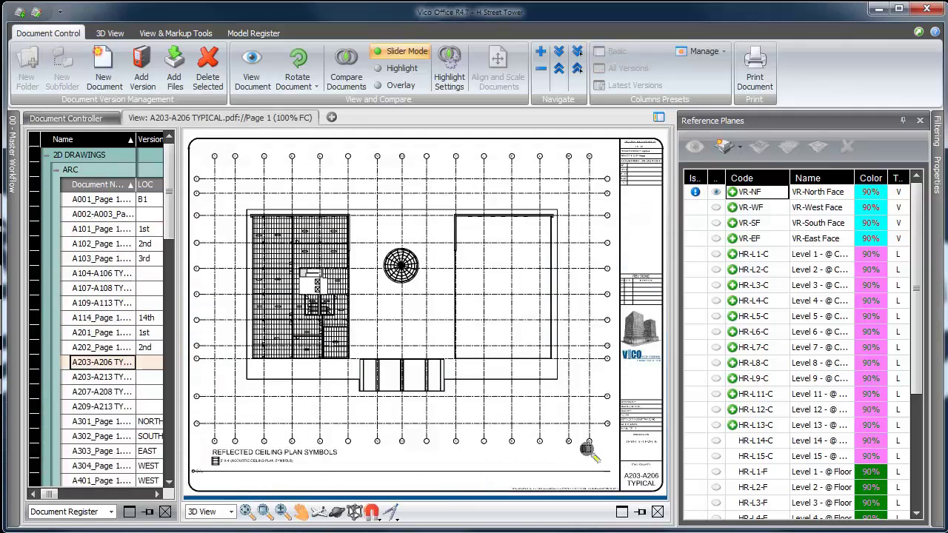
drag(608, 392, 659, 436)
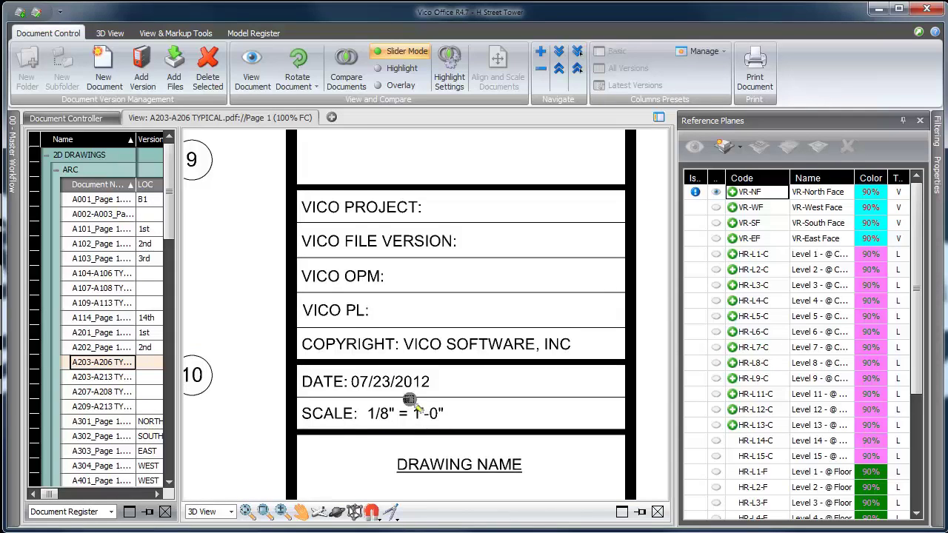
right_click(229, 121)
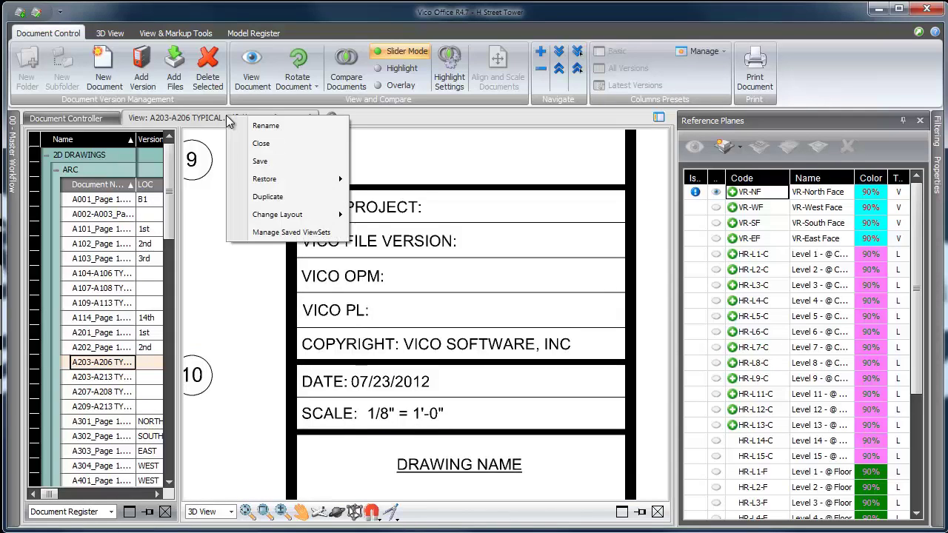
click(254, 142)
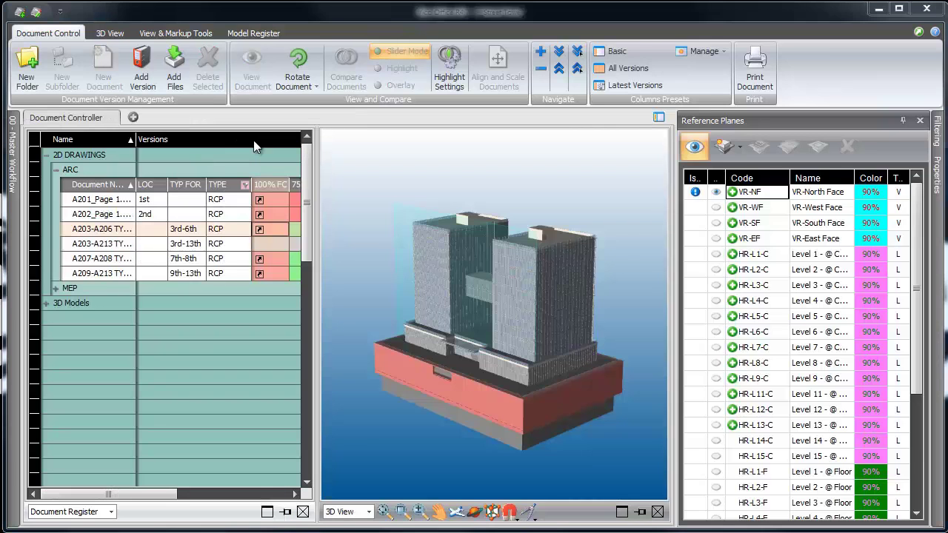
- Expand the ceiling reference planes HR-L1-C through HR-L13-C to list their mapped documents
click(733, 254)
click(733, 286)
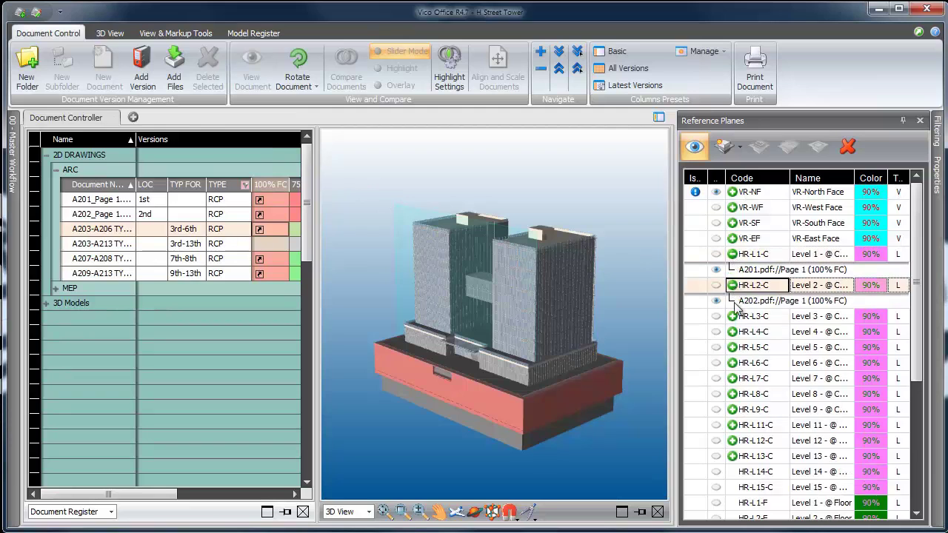
click(732, 316)
click(733, 347)
click(733, 379)
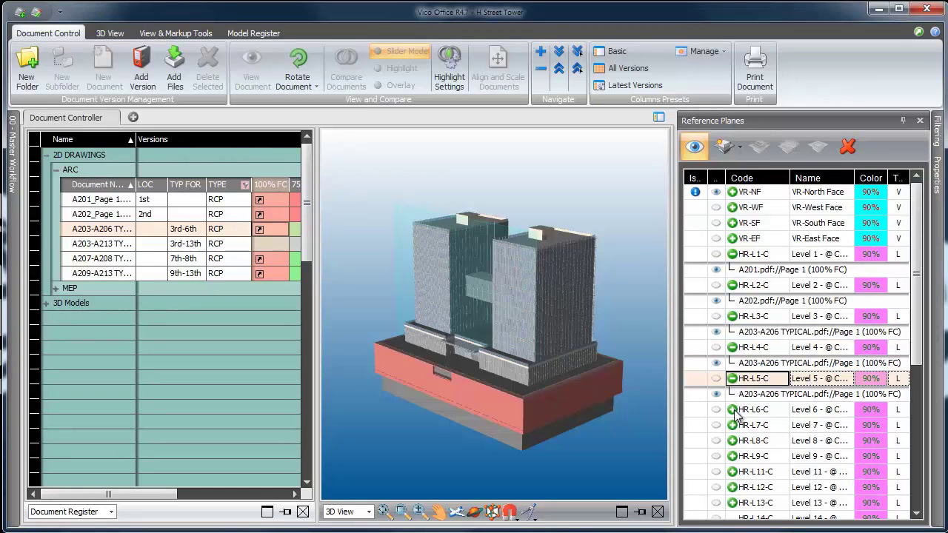
click(732, 410)
click(732, 441)
click(733, 472)
click(733, 502)
scroll(730, 427, down, 5)
click(733, 223)
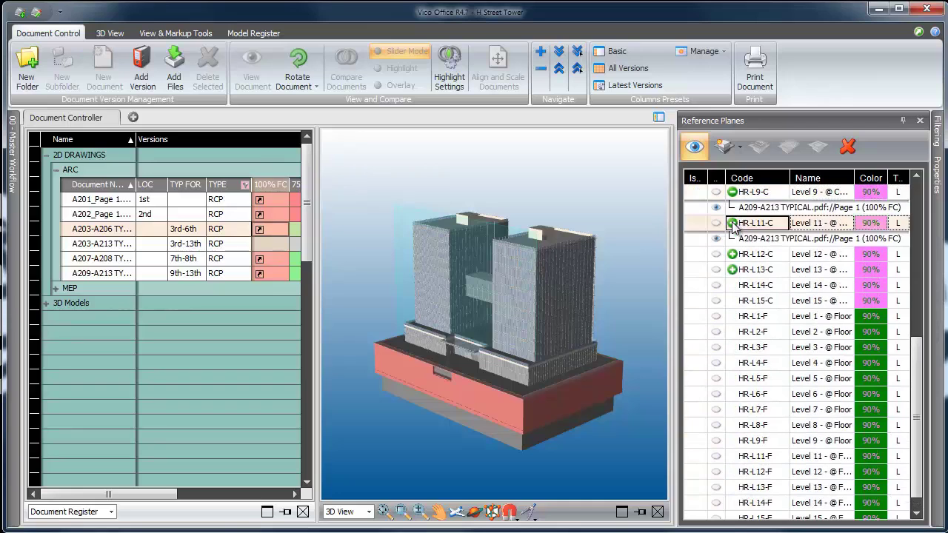
click(732, 254)
click(732, 285)
- Define the scale of all documents mapped to HR-L1-C through HR-L13-C together as 1/8" = 1'-0"
click(775, 302)
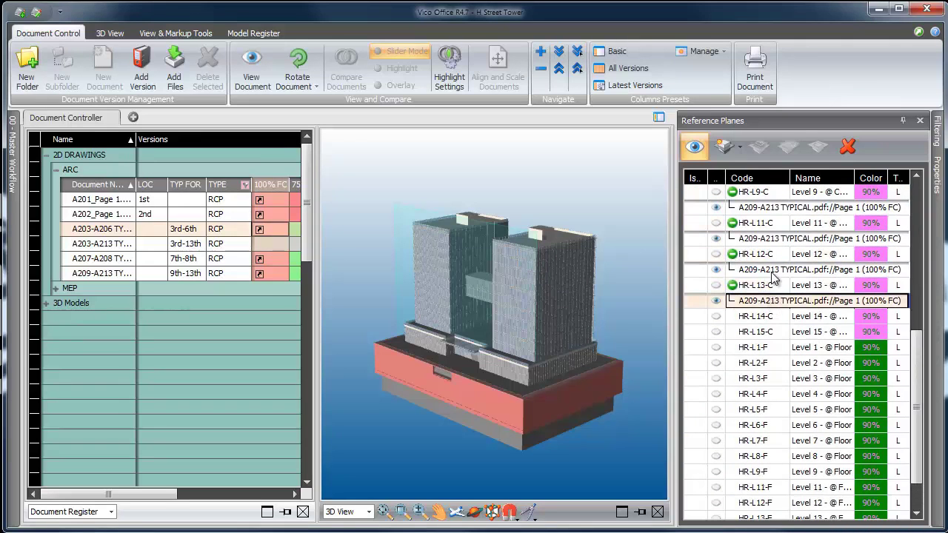
click(774, 271)
click(770, 241)
click(773, 214)
scroll(782, 250, up, 3)
click(761, 319)
click(761, 289)
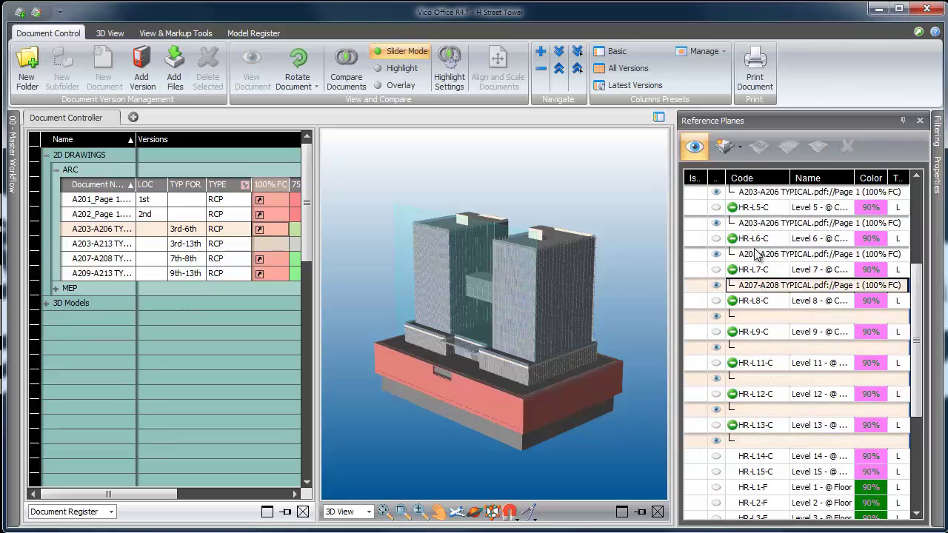
click(759, 256)
click(759, 227)
scroll(760, 226, up, 3)
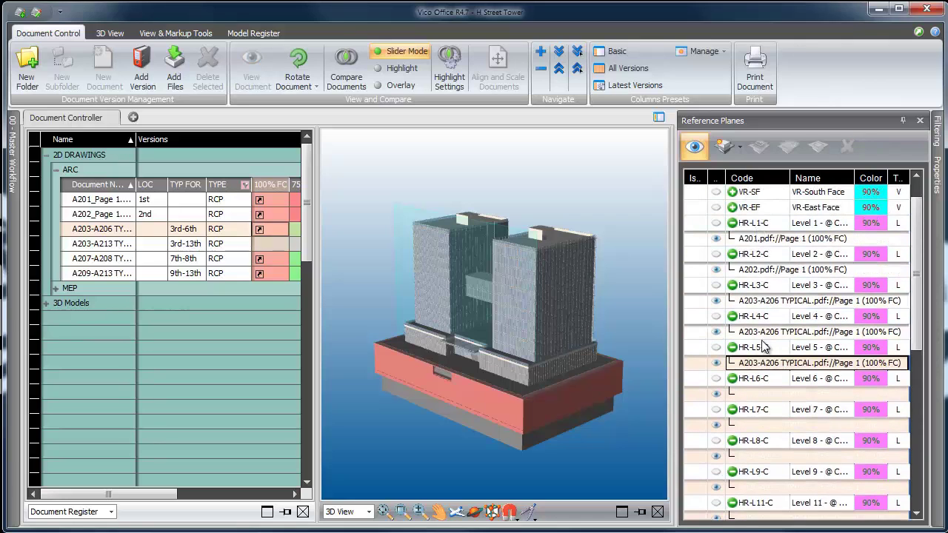
click(762, 333)
click(759, 300)
click(757, 270)
click(754, 240)
right_click(754, 240)
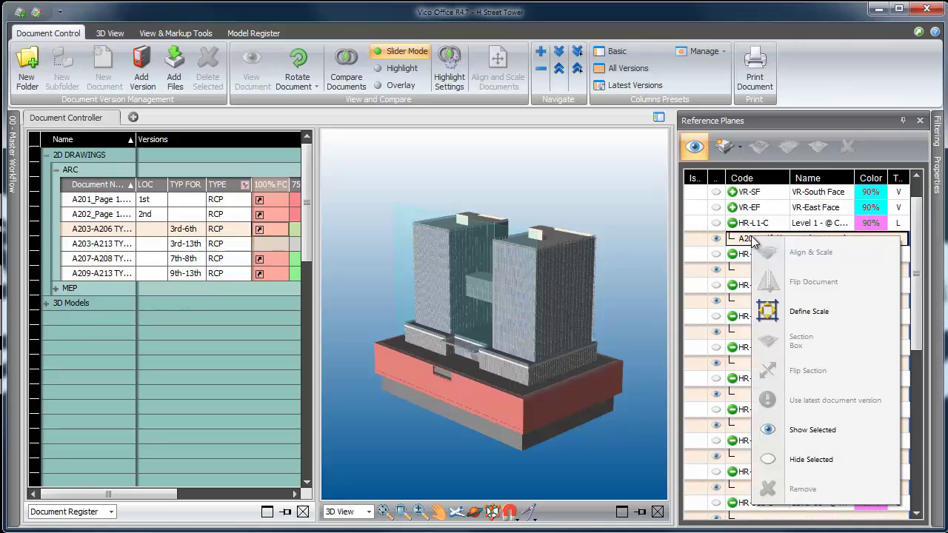
click(807, 313)
text(1/8")
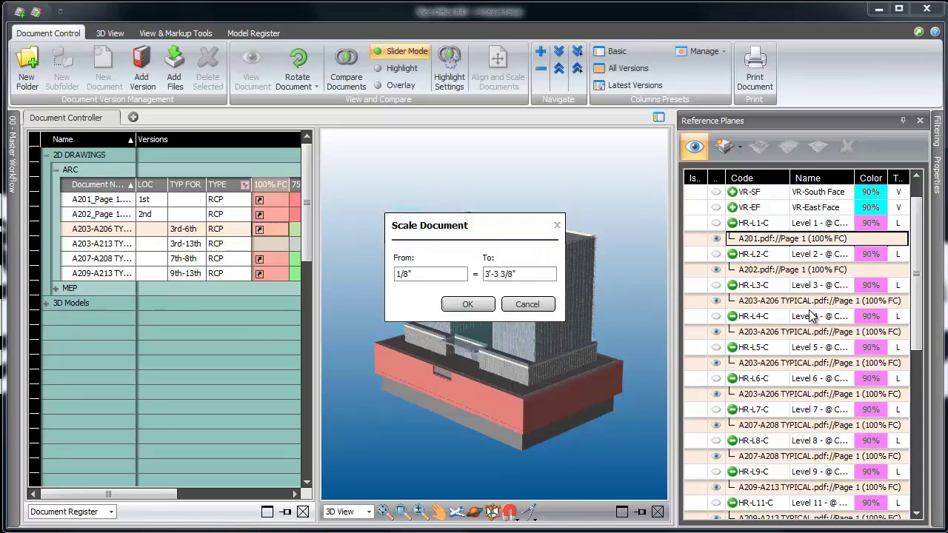
key(Tab)
text(1)
click(471, 303)
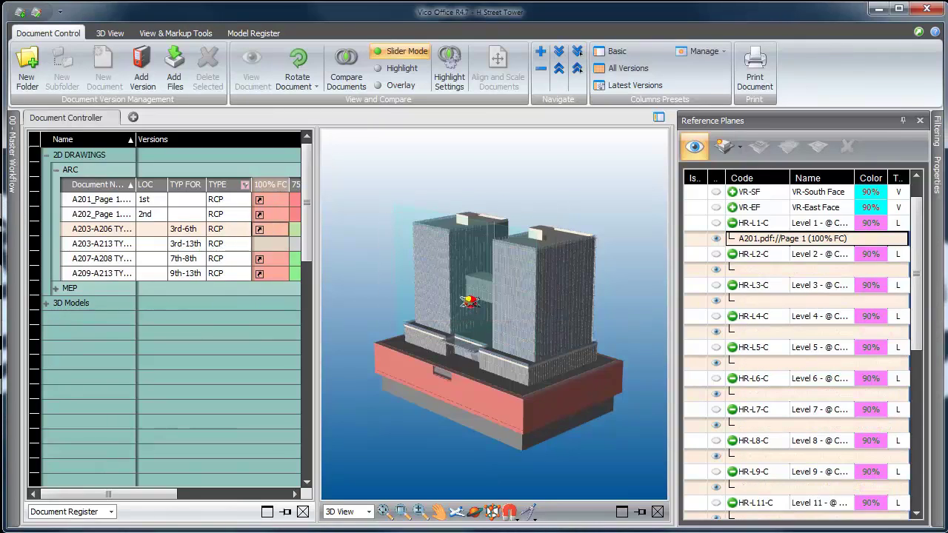
- Hide VR-North Face and show HR-L1-C, checking its scaled drawing against the 3D model from a higher viewpoint
scroll(918, 289, up, 2)
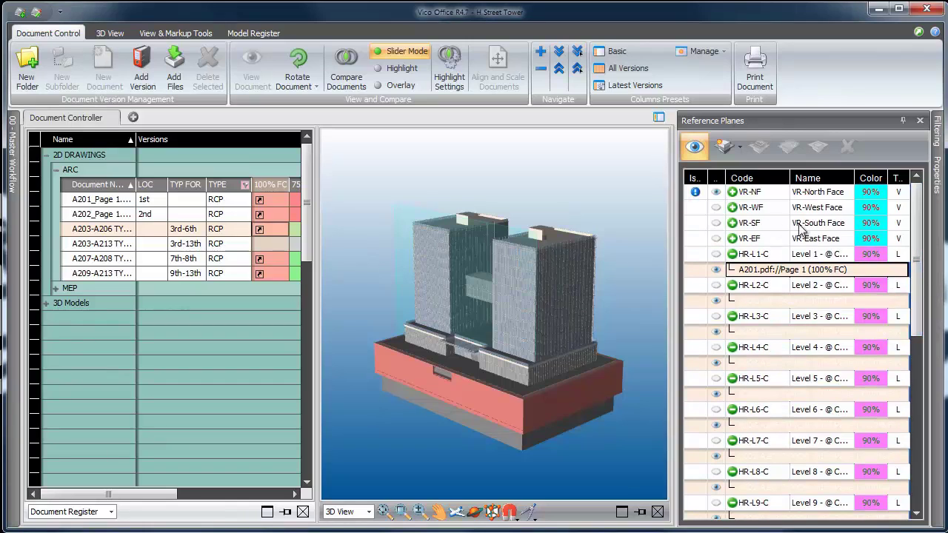
click(715, 192)
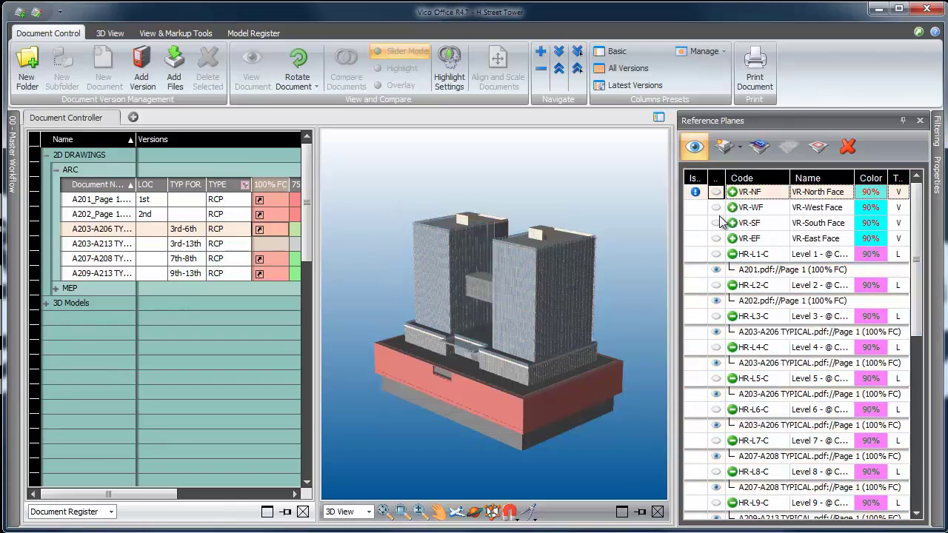
click(716, 255)
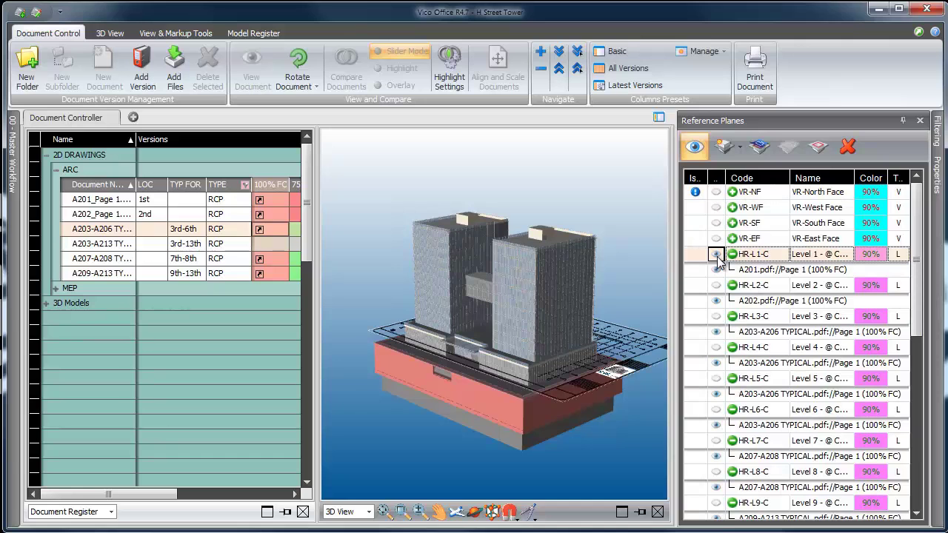
click(475, 511)
drag(440, 371, 451, 415)
drag(451, 415, 511, 354)
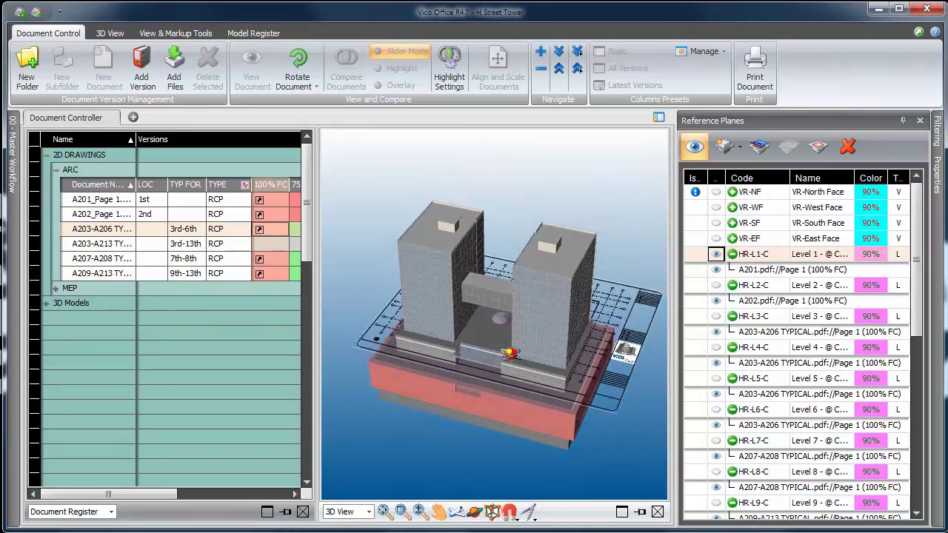
- Hide HR-L1-C and collapse the mapped document listings under the planes HR-L1-C through HR-L13-C
click(716, 256)
click(732, 254)
click(732, 269)
click(731, 285)
click(732, 301)
click(731, 316)
click(732, 331)
click(732, 347)
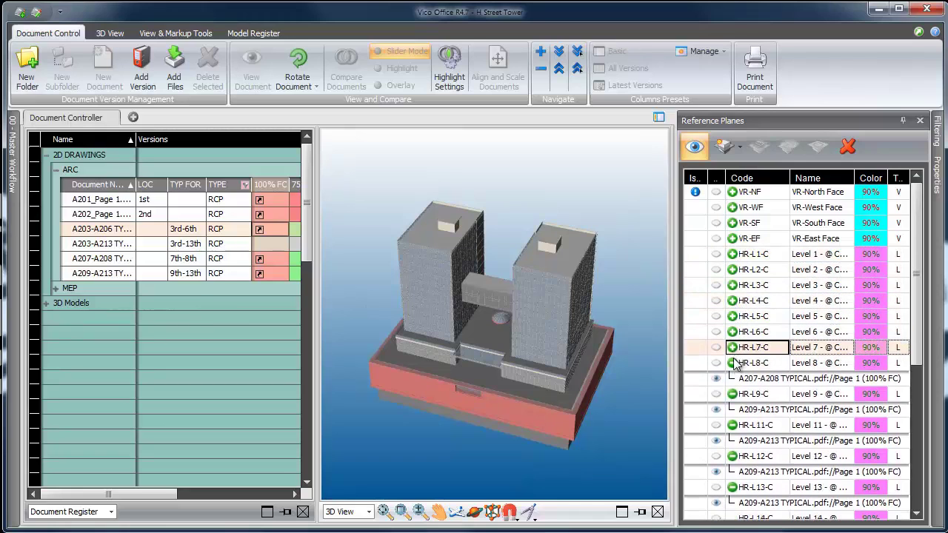
click(732, 363)
click(732, 378)
click(732, 395)
click(732, 410)
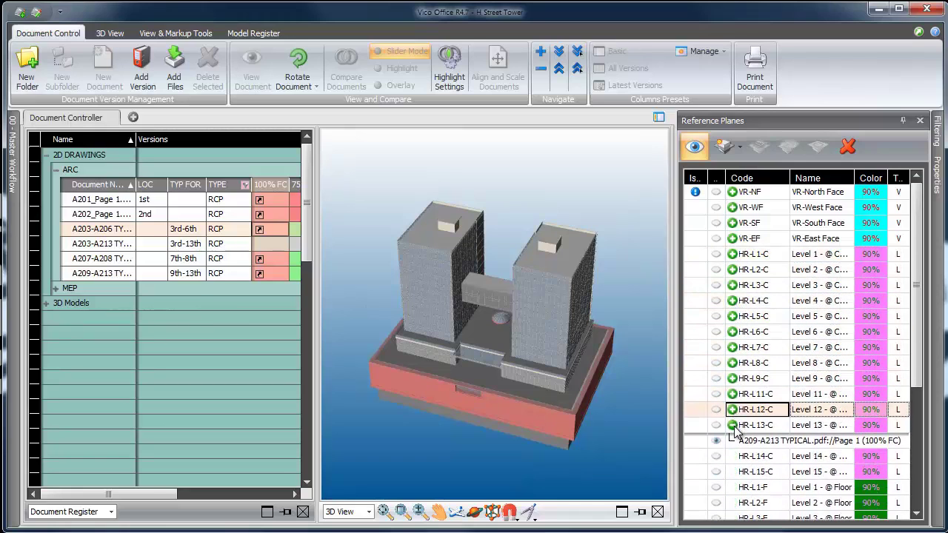
click(732, 425)
drag(917, 273, 919, 386)
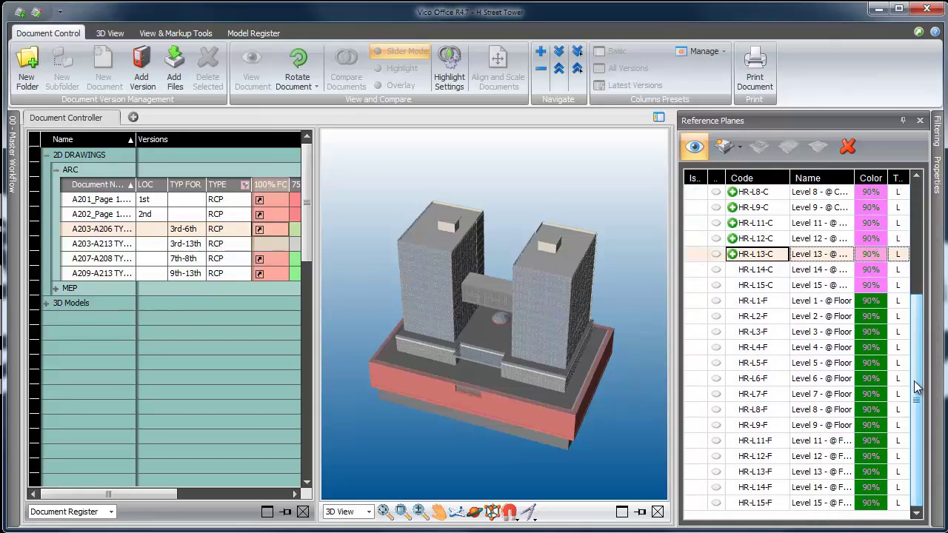
- Filter the ARC drawings to the Floor Plan type and map the 100% FC version of A101 to reference plane HR-L1-F
click(245, 185)
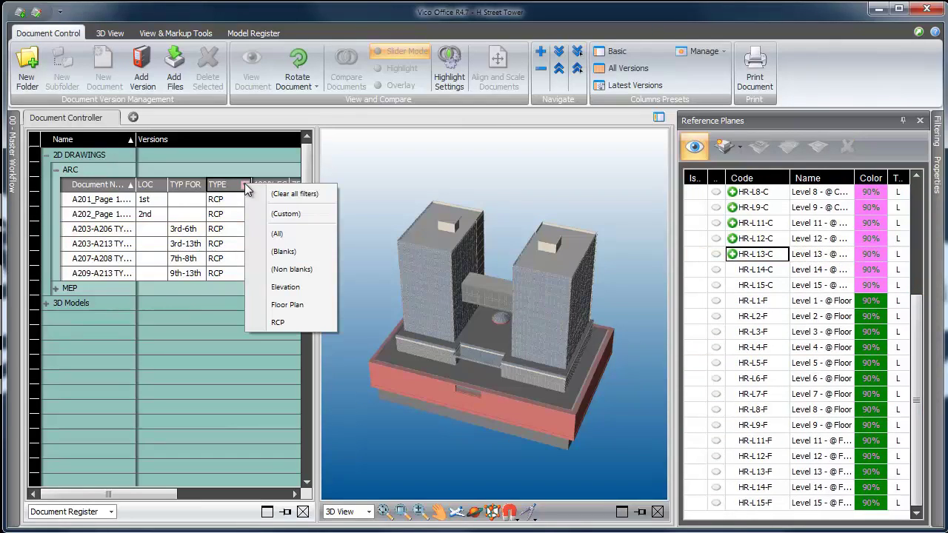
click(289, 305)
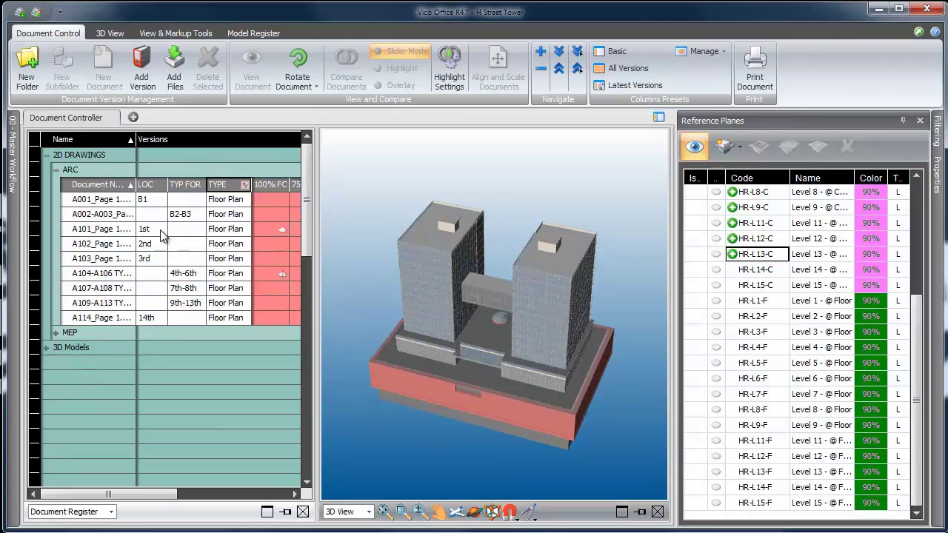
mouse_move(107, 202)
click(111, 232)
click(267, 229)
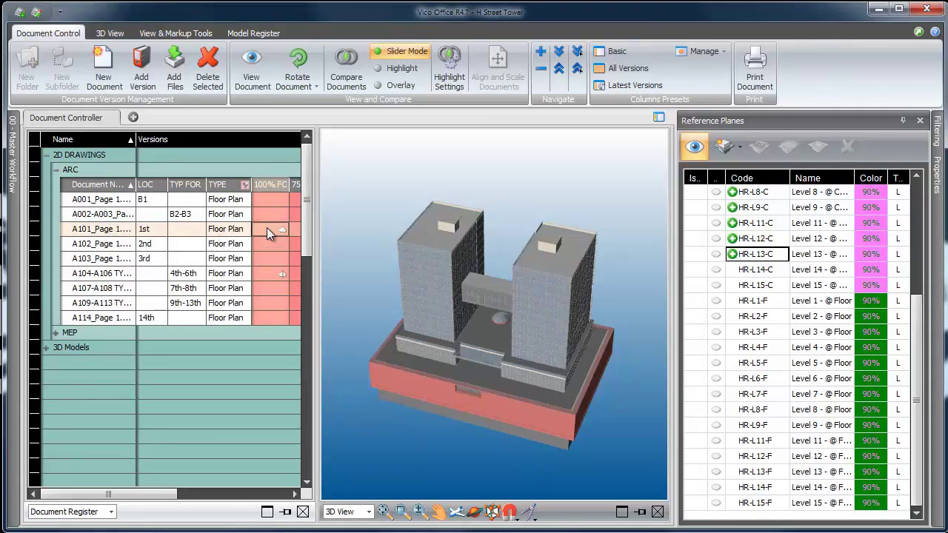
click(810, 303)
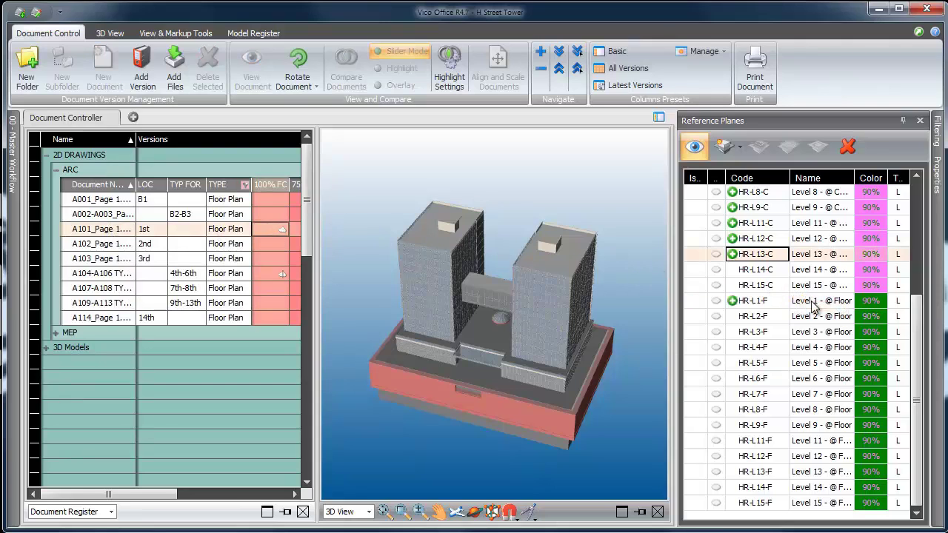
- Map the 100% FC floor plans A102 through A114 to the floor planes HR-L2-F through HR-L14-F that match their levels
click(263, 243)
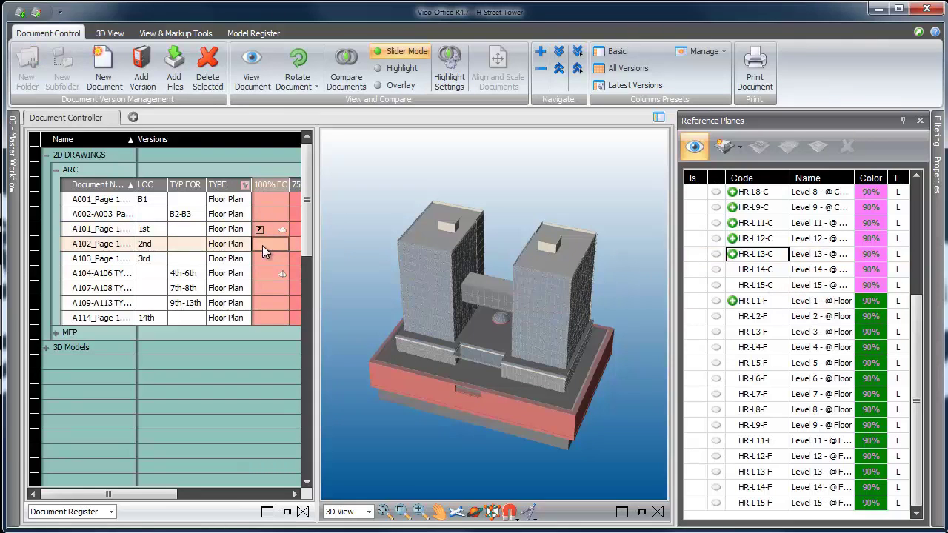
drag(692, 312, 751, 317)
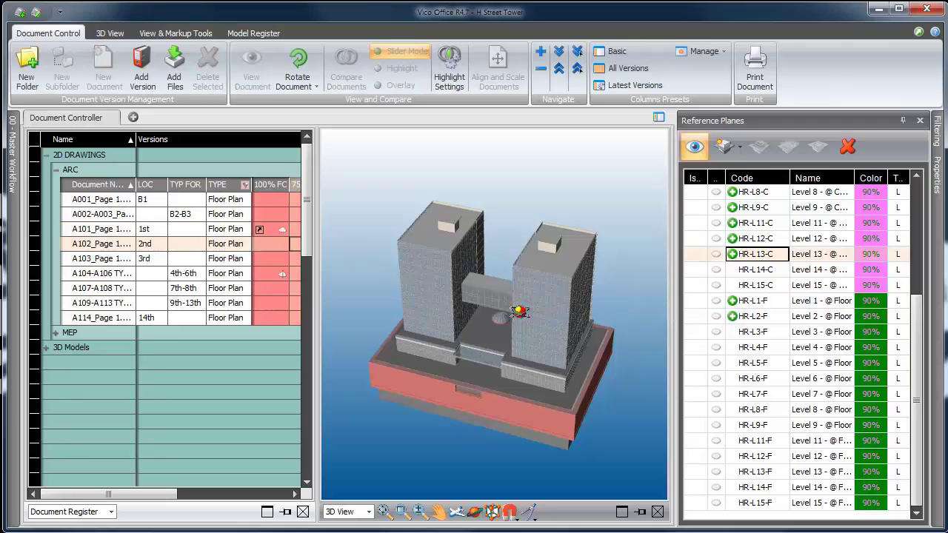
click(264, 258)
drag(264, 258, 797, 328)
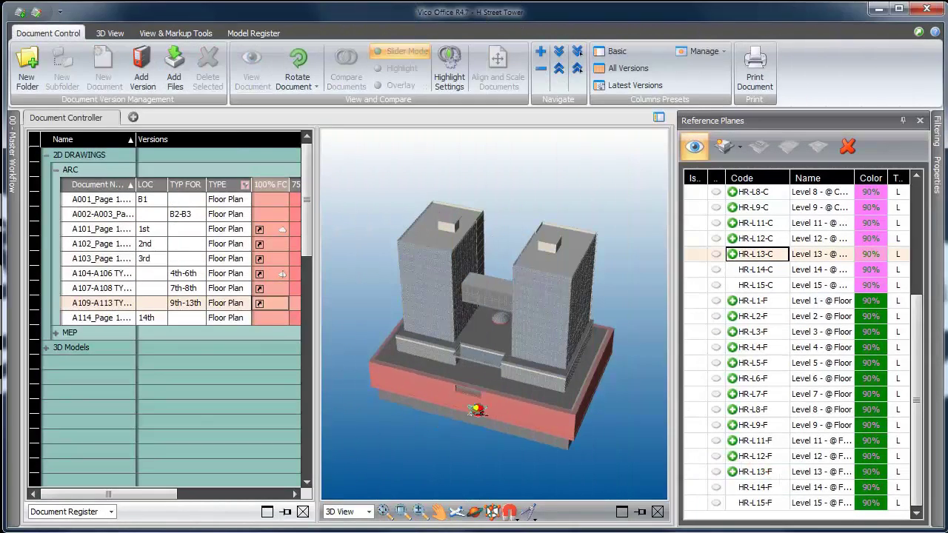
drag(261, 321, 751, 491)
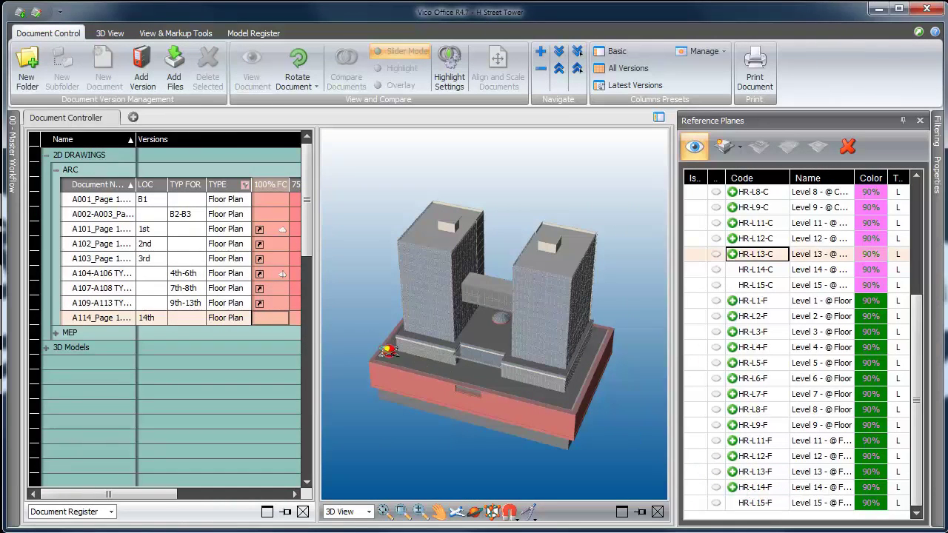
- Open the 100% FC version of A104-A106 TYPICAL in a new viewset, read the scale in its title block, and close the view
click(263, 274)
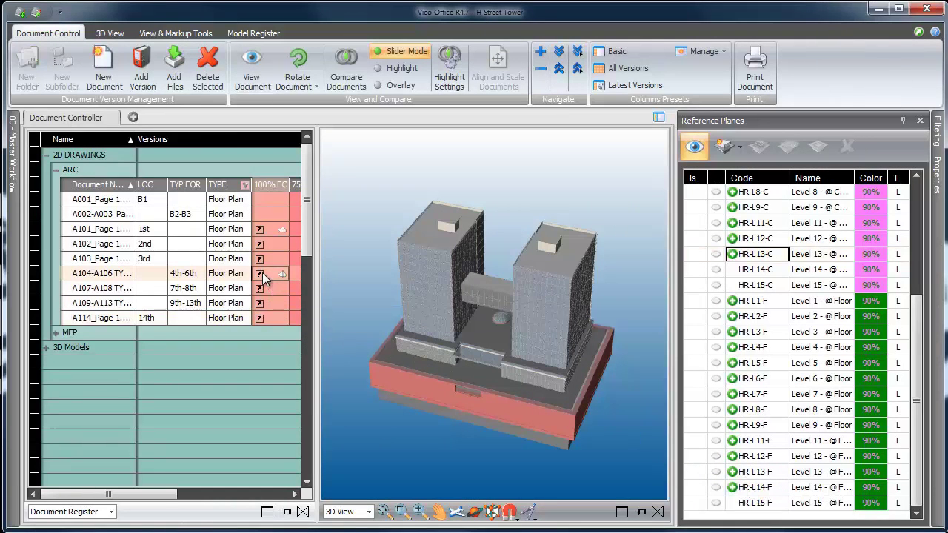
right_click(263, 274)
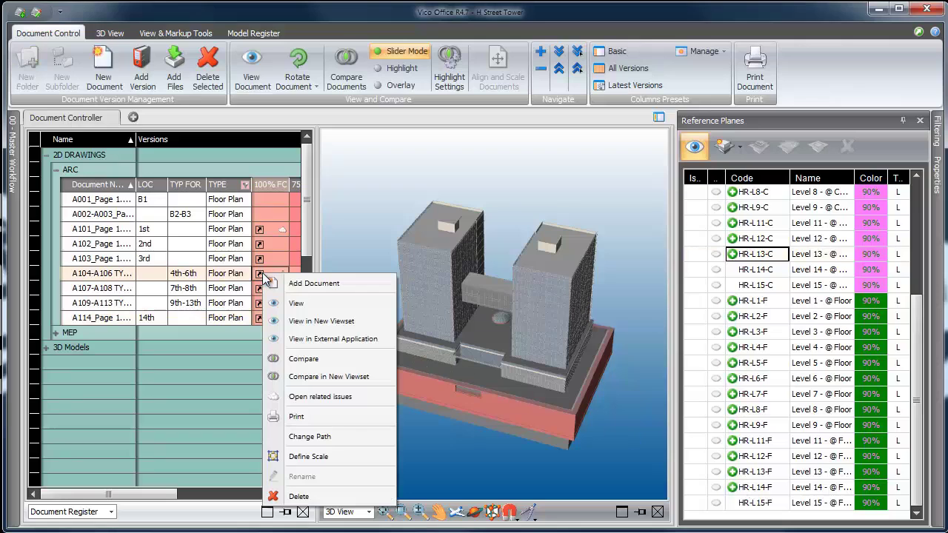
click(311, 323)
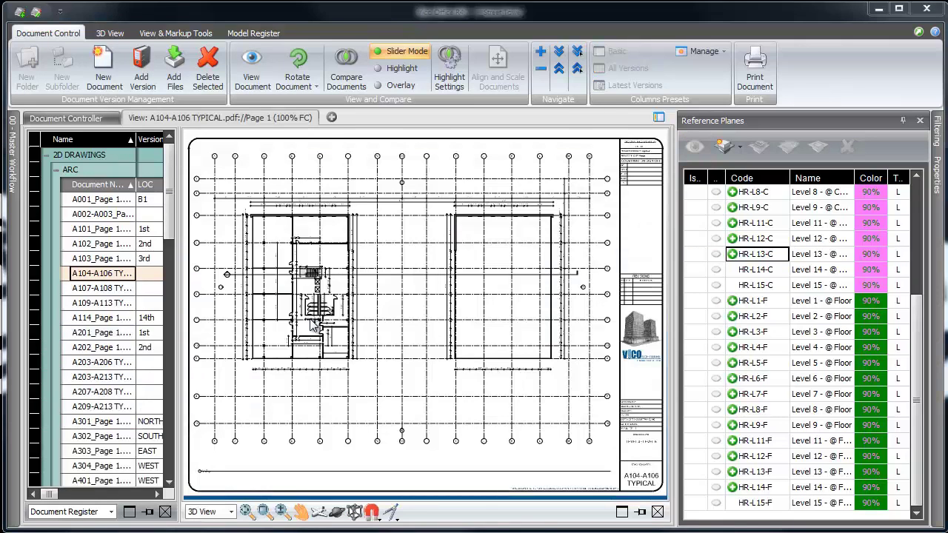
click(271, 517)
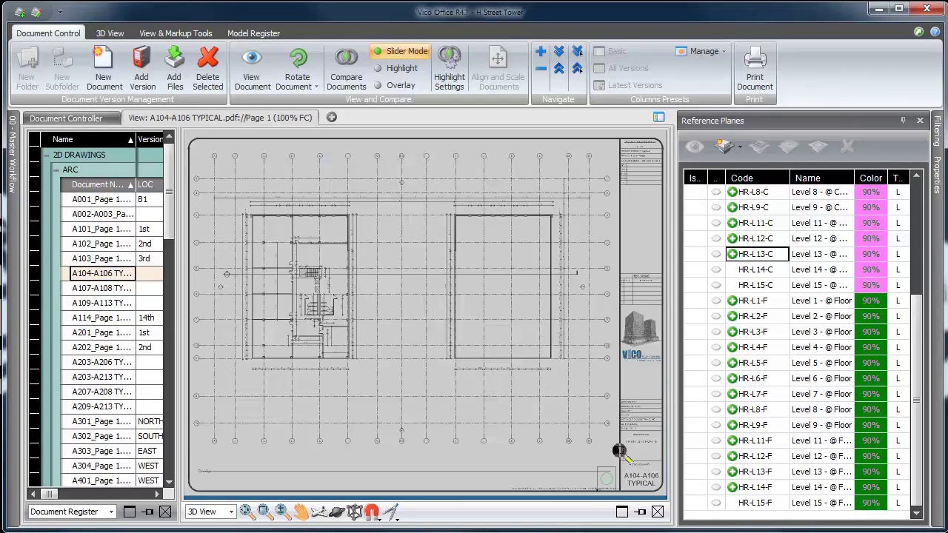
click(658, 391)
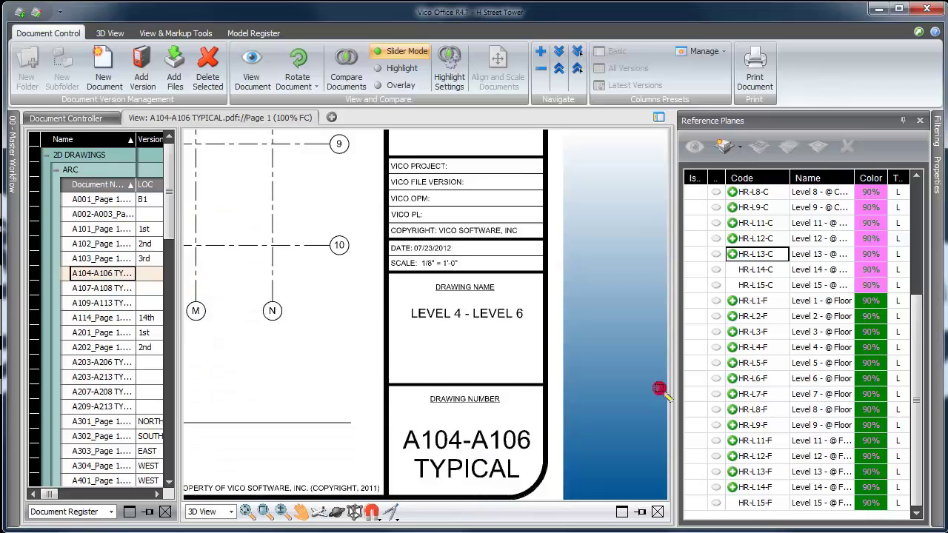
right_click(263, 120)
click(282, 142)
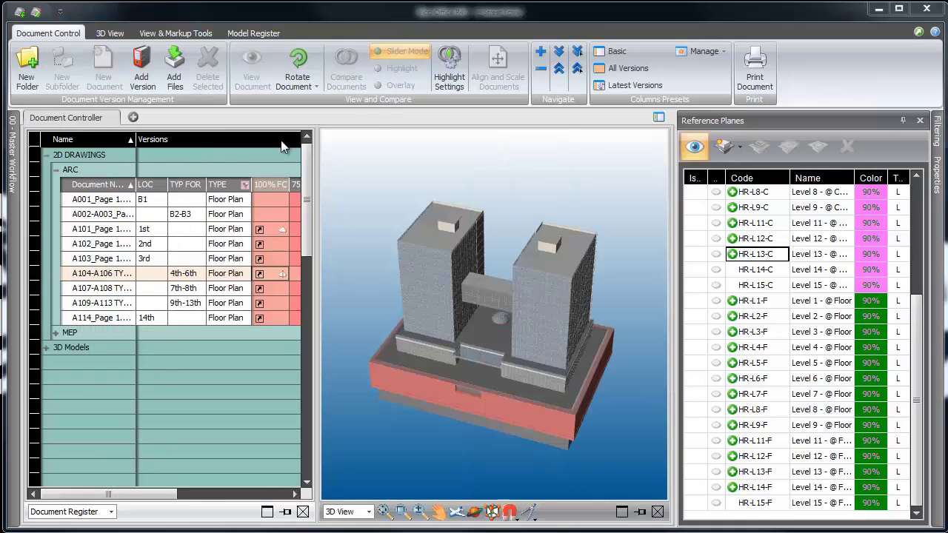
- Expand the floor reference planes HR-L1-F through HR-L14-F to list their mapped documents
click(733, 487)
click(733, 472)
click(733, 457)
click(733, 440)
click(733, 425)
click(733, 410)
click(733, 394)
click(733, 379)
click(732, 363)
click(732, 348)
click(733, 332)
click(733, 316)
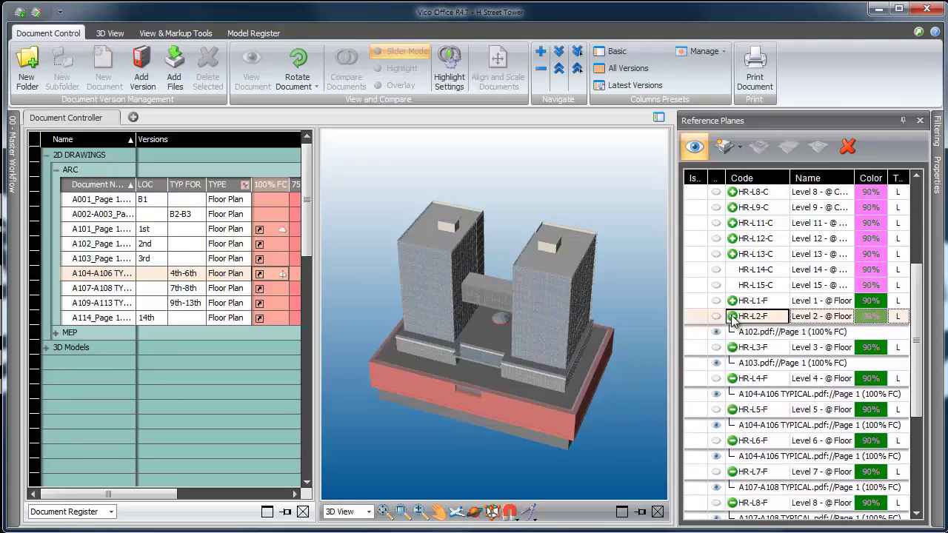
click(732, 302)
- Define the scale of all documents mapped to HR-L1-F through HR-L14-F together as 1/8" = 1'
click(757, 316)
ctrl+click(763, 348)
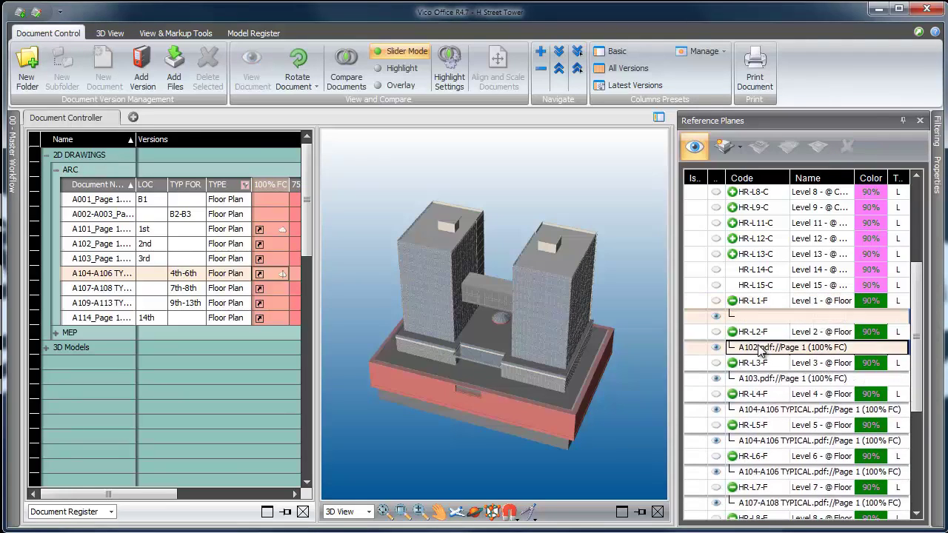
ctrl+click(763, 380)
ctrl+click(767, 410)
ctrl+click(769, 442)
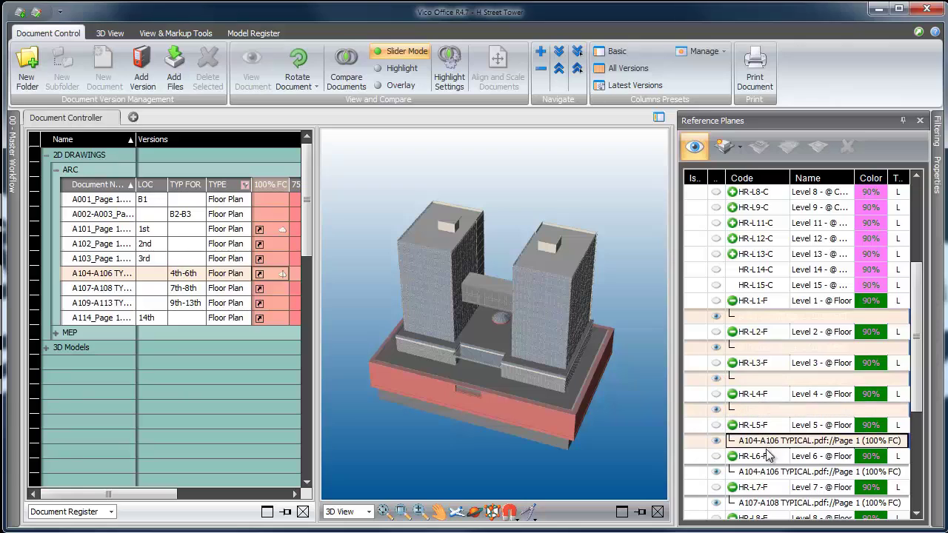
ctrl+click(770, 472)
ctrl+click(774, 503)
scroll(767, 466, down, 4)
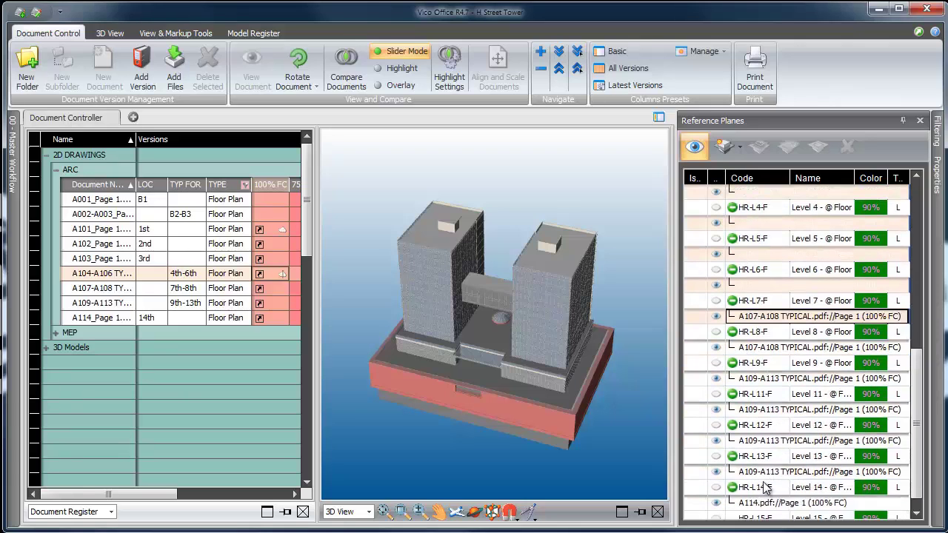
ctrl+click(754, 332)
ctrl+click(760, 363)
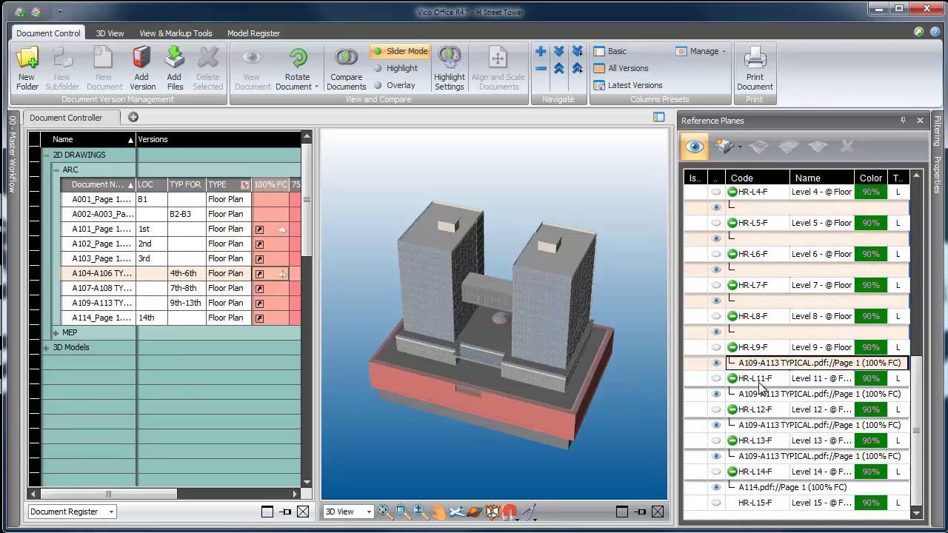
ctrl+click(764, 394)
ctrl+click(766, 425)
ctrl+click(766, 459)
ctrl+click(771, 487)
right_click(769, 489)
click(815, 304)
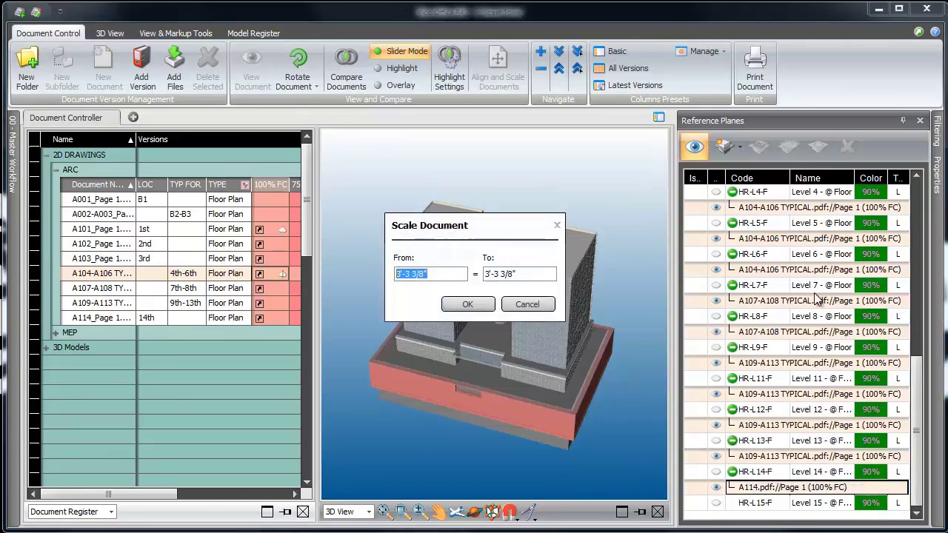
text(1/8")
key(Tab)
text(1)
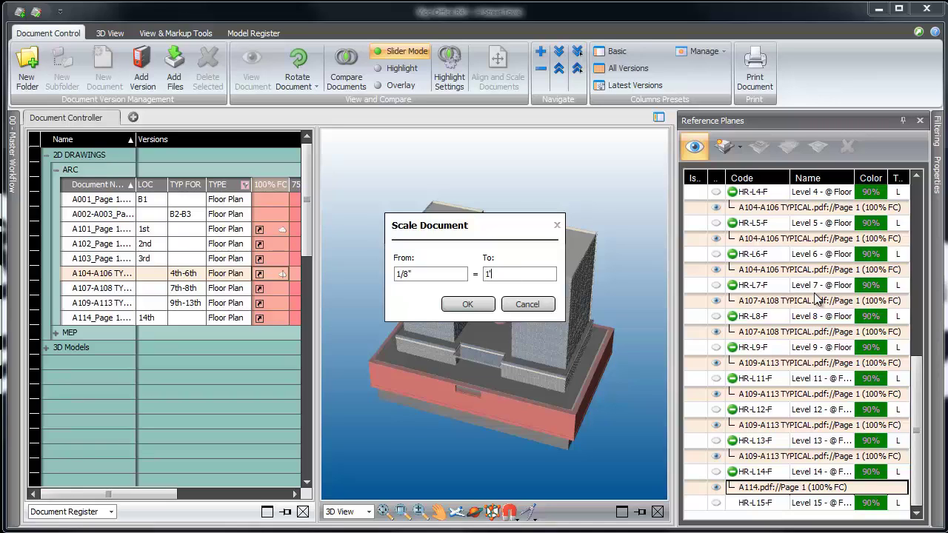
text(')
click(465, 304)
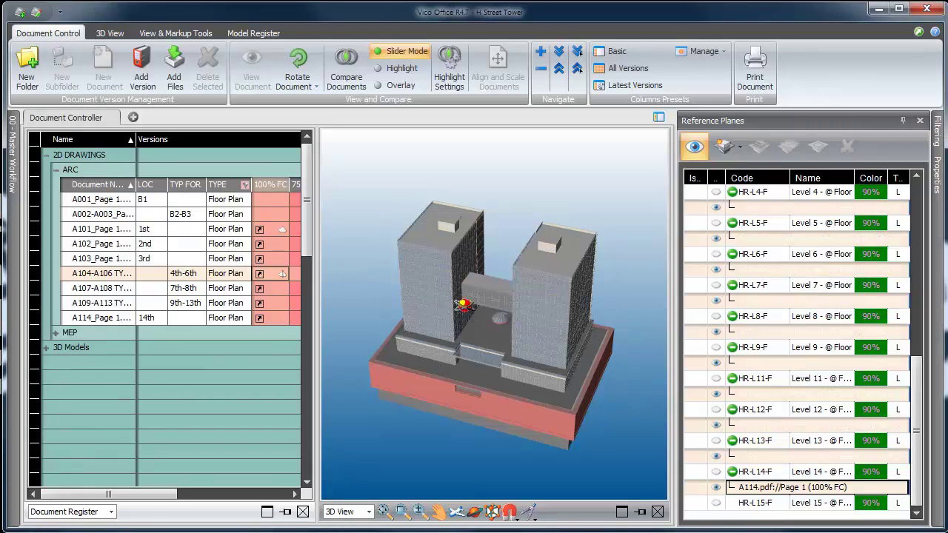
- Check the scaled floor plans on HR-L1-F and HR-L3-F against the 3D model, leaving both planes hidden
drag(920, 393, 920, 335)
click(717, 225)
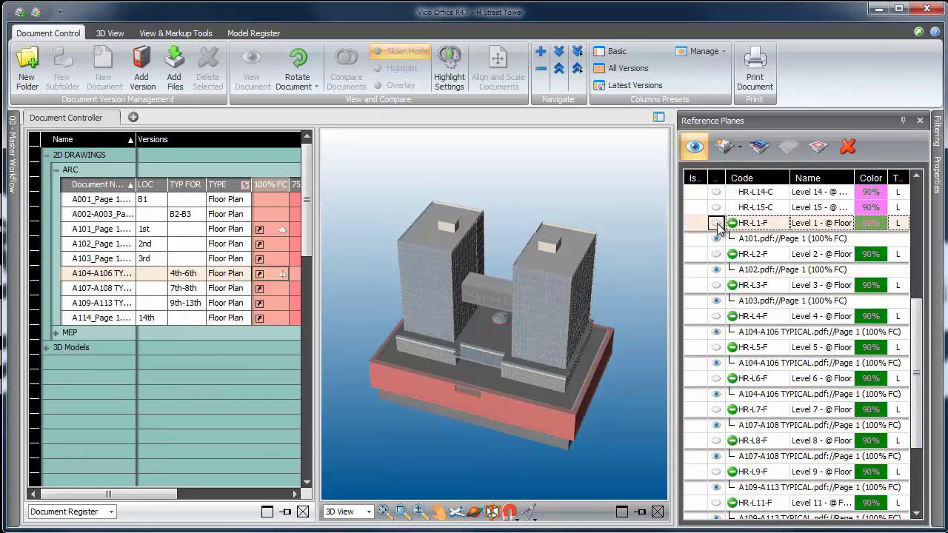
click(717, 285)
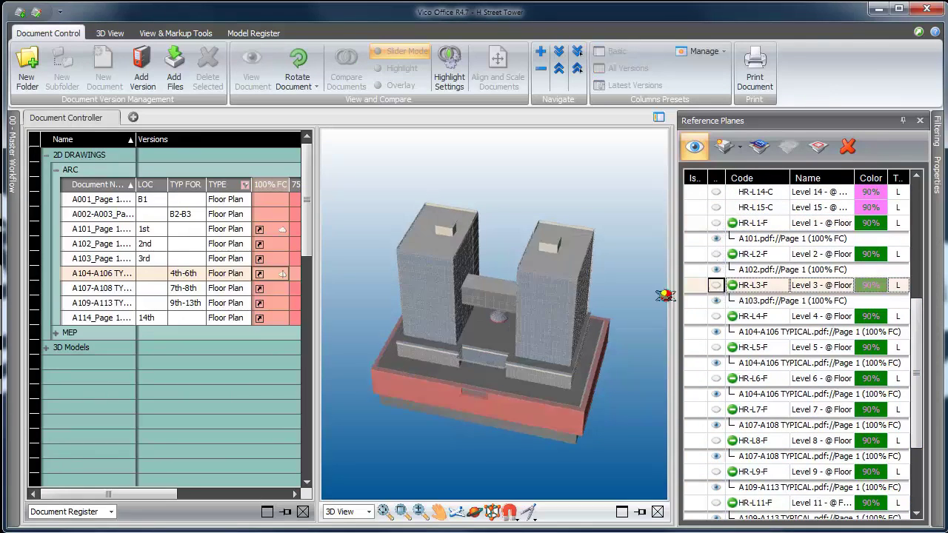
- Expand the MEP drawings and map the 100% FC floor plans P101 through P114 to their matching floor planes HR-L1-F through HR-L14-F
click(56, 333)
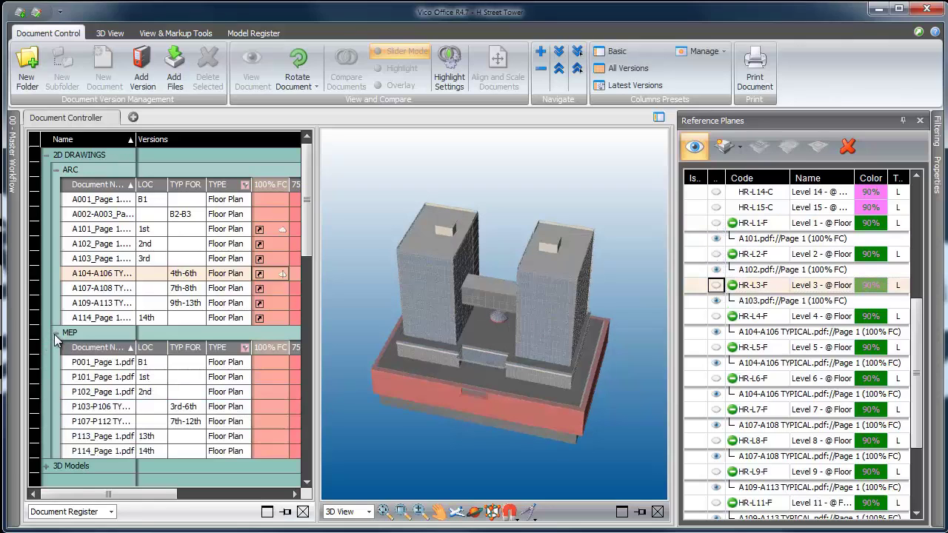
click(189, 362)
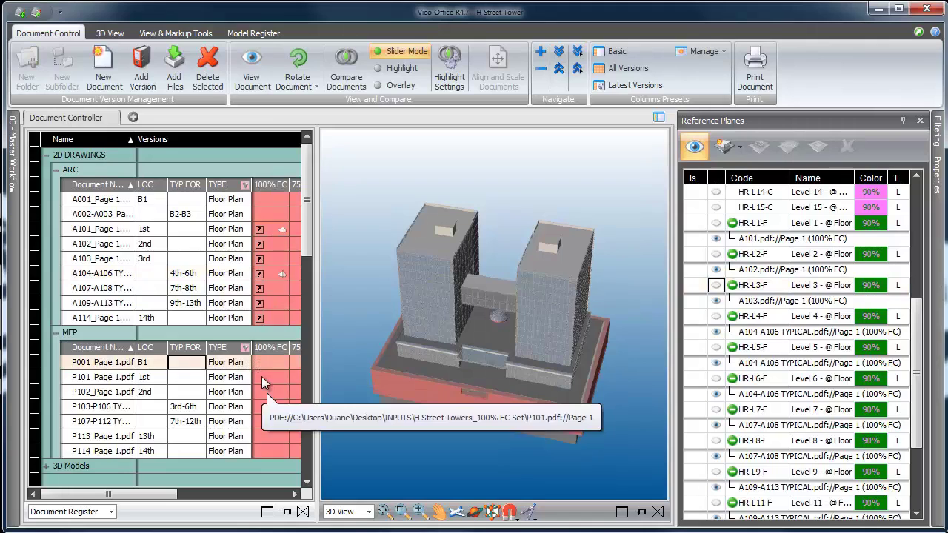
drag(262, 376, 765, 224)
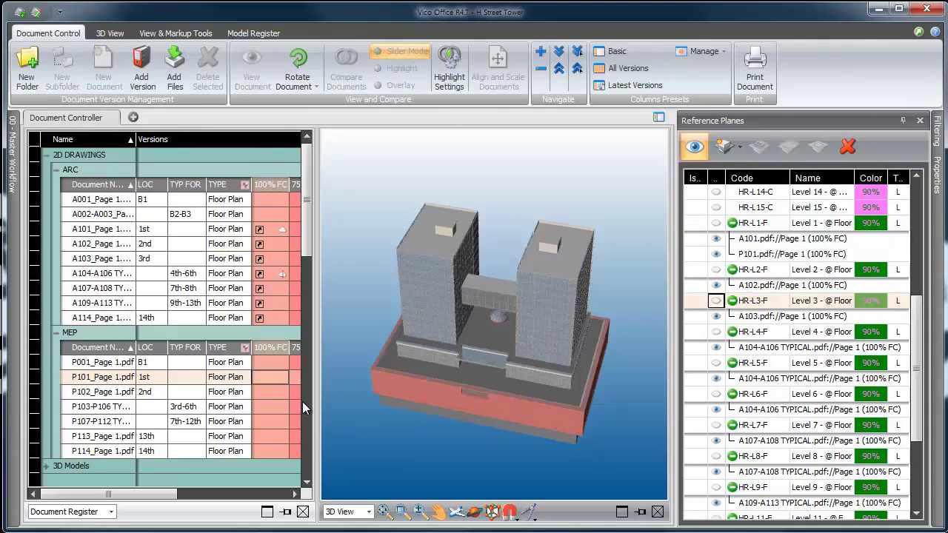
click(258, 394)
drag(258, 395, 752, 272)
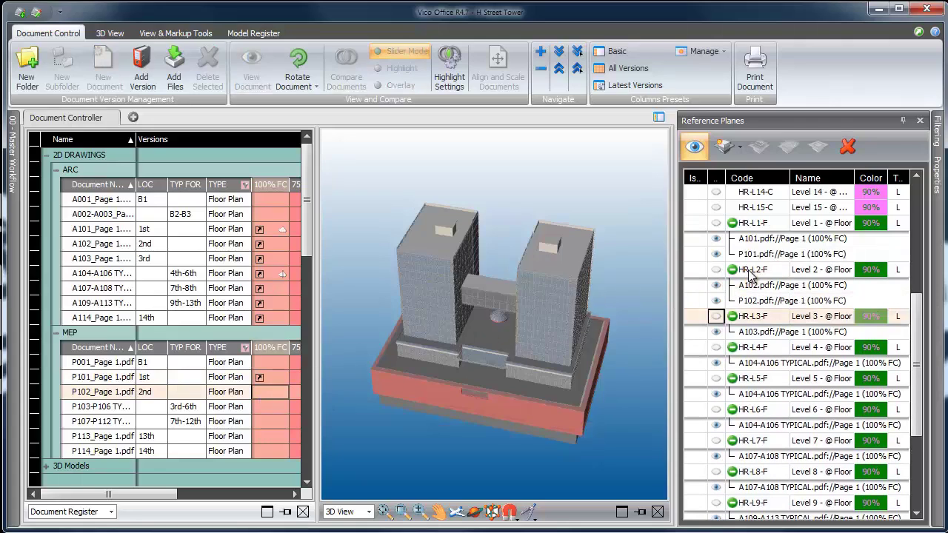
click(265, 410)
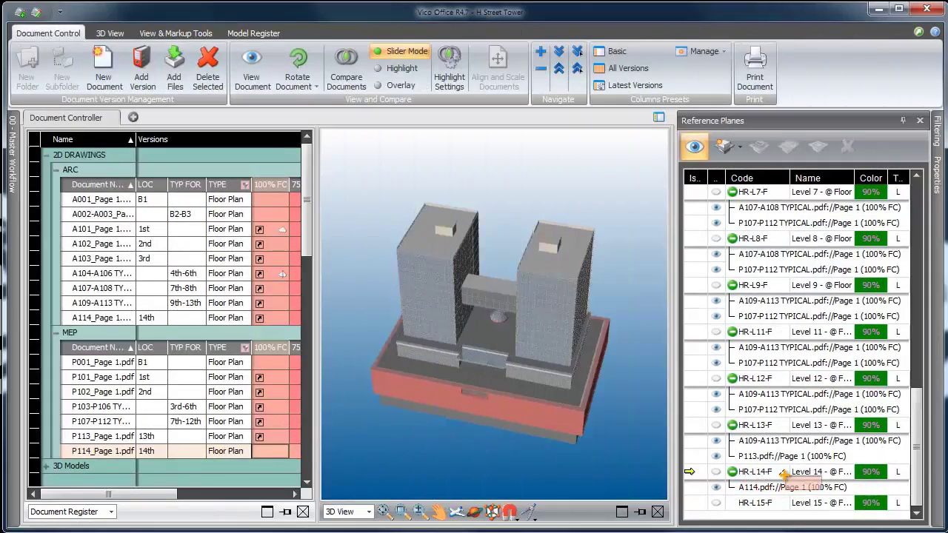
drag(778, 472, 787, 480)
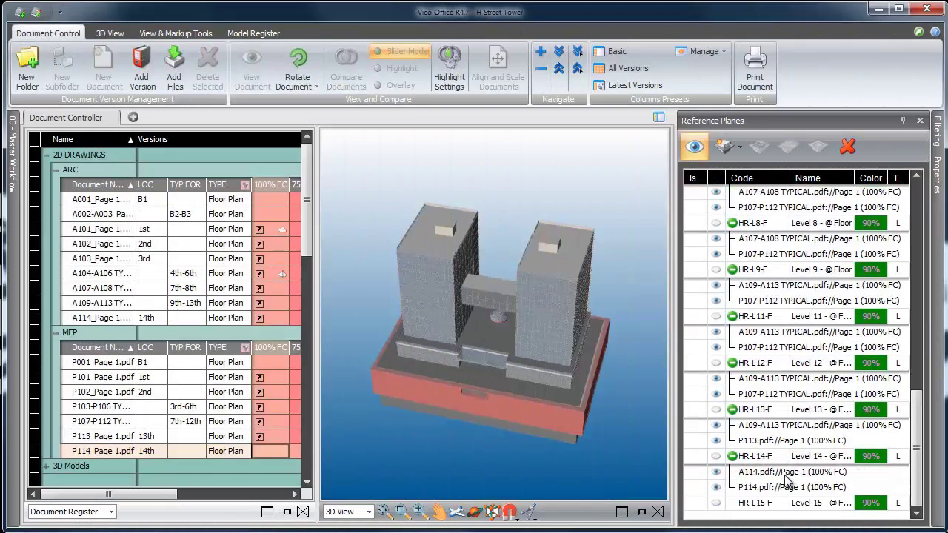
- Open the 100% FC version of P101 in a new viewset, read the scale in its title block, and close the view
click(275, 377)
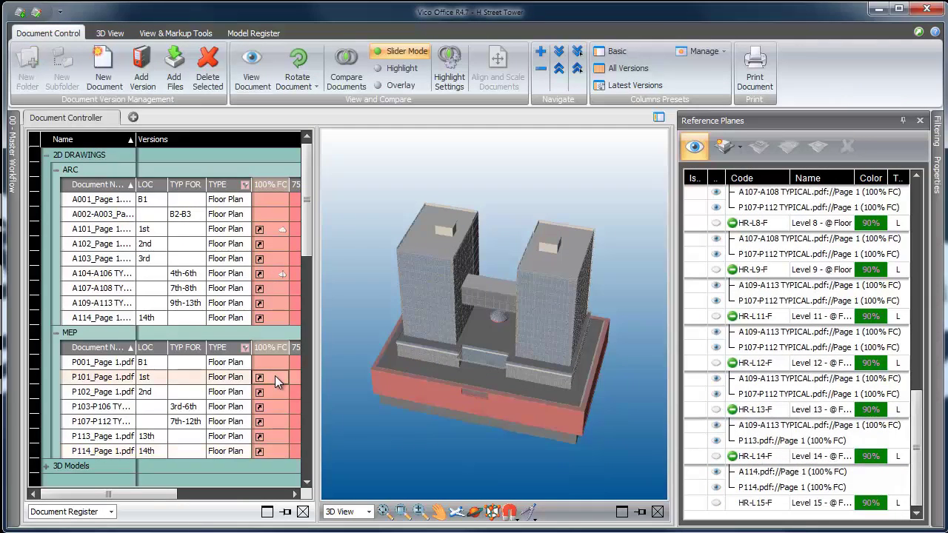
right_click(275, 376)
click(324, 421)
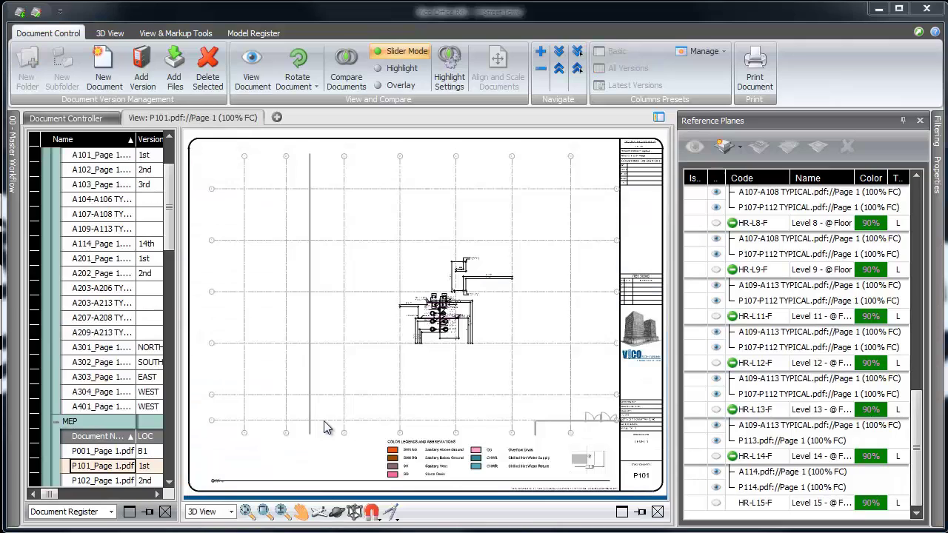
click(264, 511)
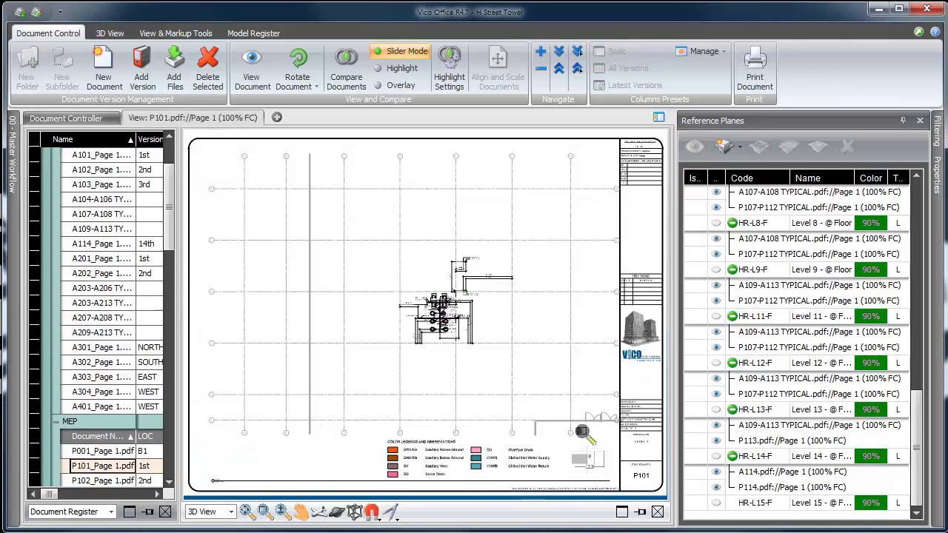
click(651, 440)
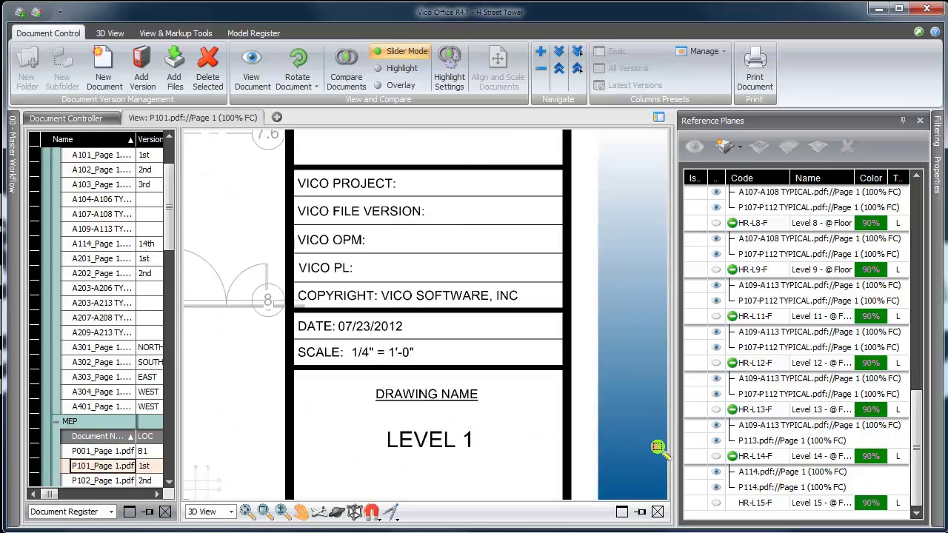
right_click(224, 122)
click(264, 152)
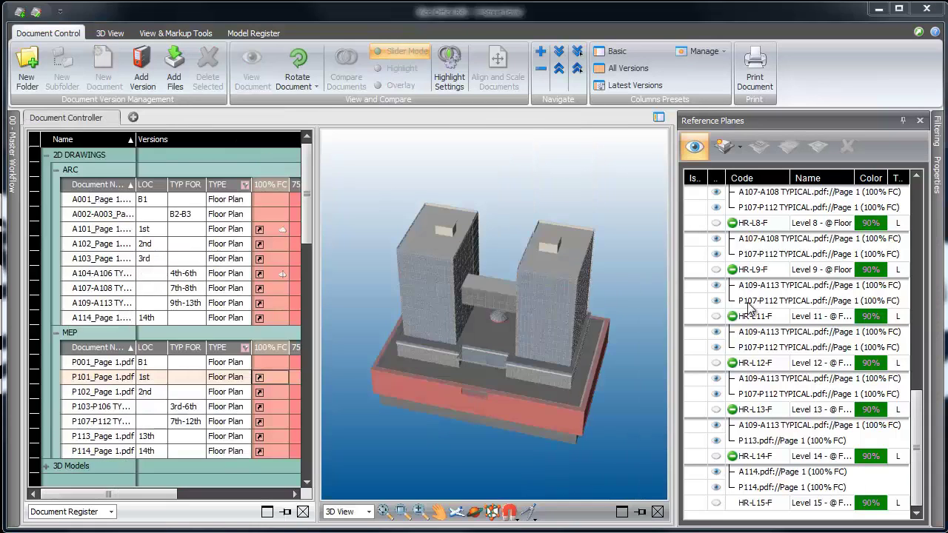
- Define the scale of all P101 through P114 documents mapped to HR-L1-F through HR-L14-F together as 1/4" = 1'
click(772, 489)
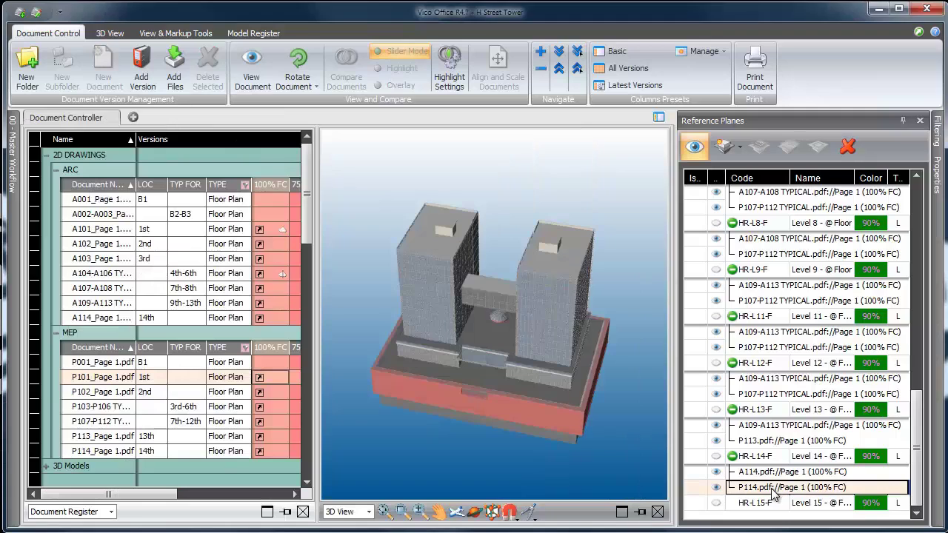
ctrl+click(757, 441)
ctrl+click(755, 396)
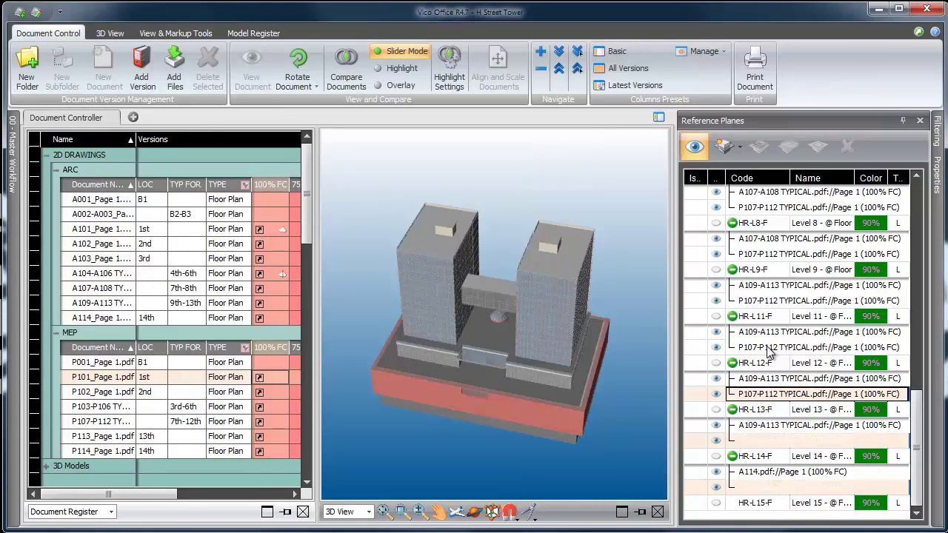
ctrl+click(769, 350)
ctrl+click(768, 304)
ctrl+click(766, 256)
ctrl+click(770, 210)
scroll(774, 244, up, 4)
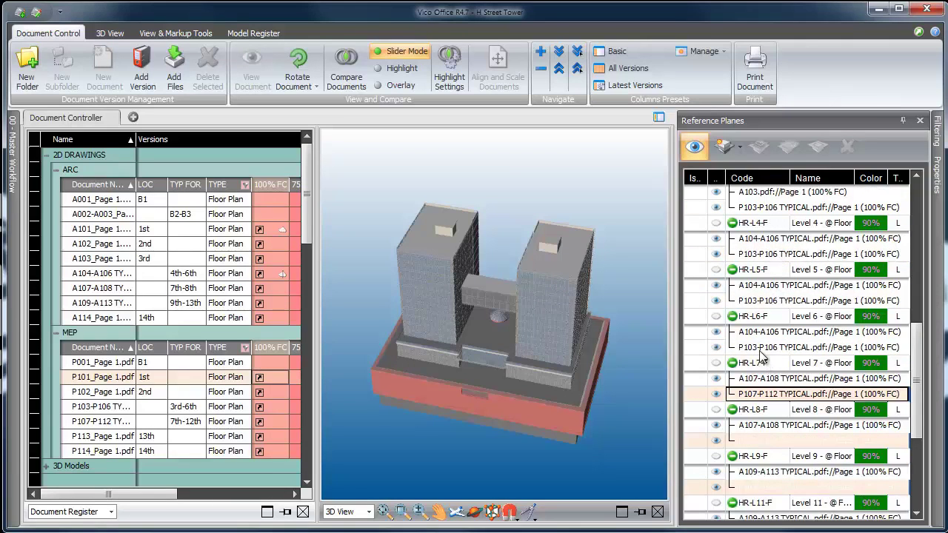
ctrl+click(761, 349)
ctrl+click(763, 301)
ctrl+click(759, 254)
ctrl+click(761, 210)
scroll(762, 252, up, 4)
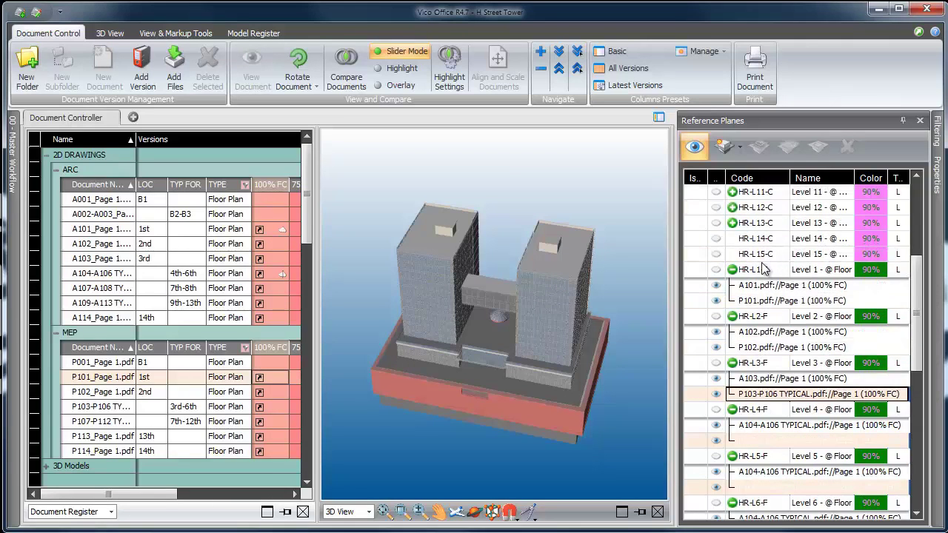
ctrl+click(756, 348)
ctrl+click(760, 301)
right_click(761, 304)
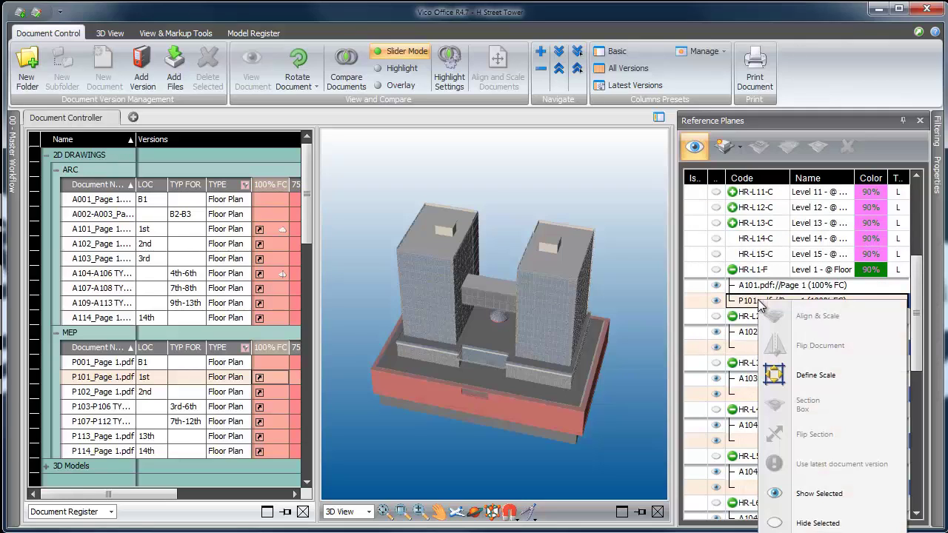
click(787, 366)
text(1/4")
key(Tab)
text(1)
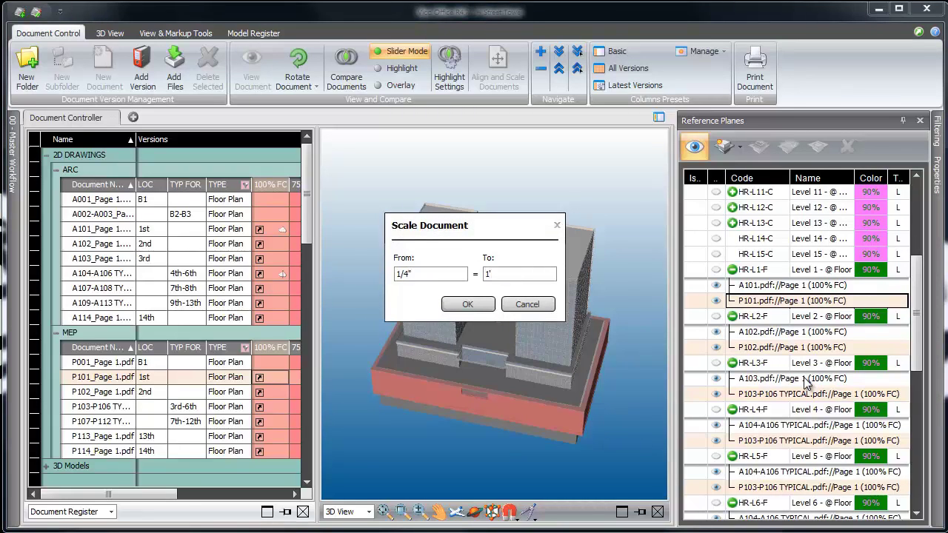
click(485, 304)
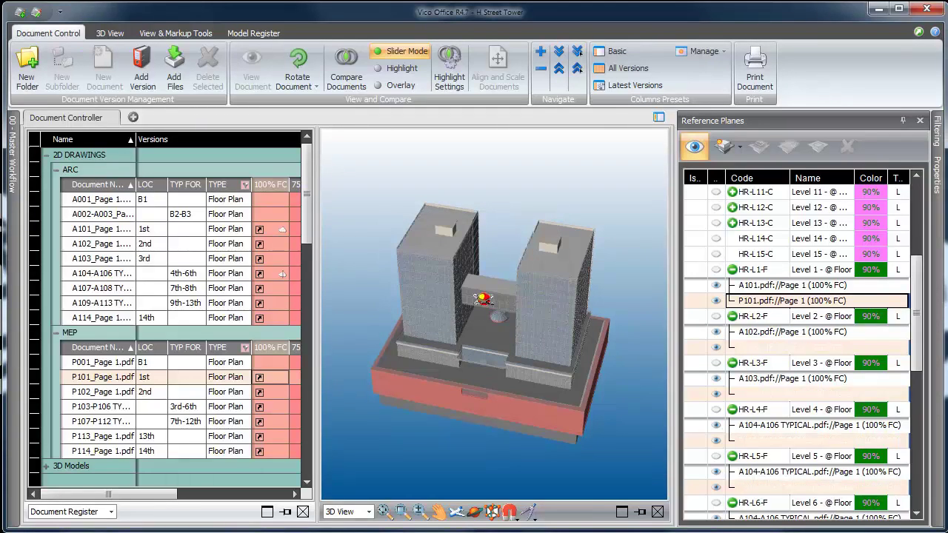
- Collapse the document lists of all floor reference planes from HR-L1-F through HR-L14-F
click(732, 270)
click(732, 285)
click(732, 301)
click(732, 316)
click(732, 332)
click(733, 347)
click(733, 363)
click(733, 379)
click(733, 394)
click(732, 456)
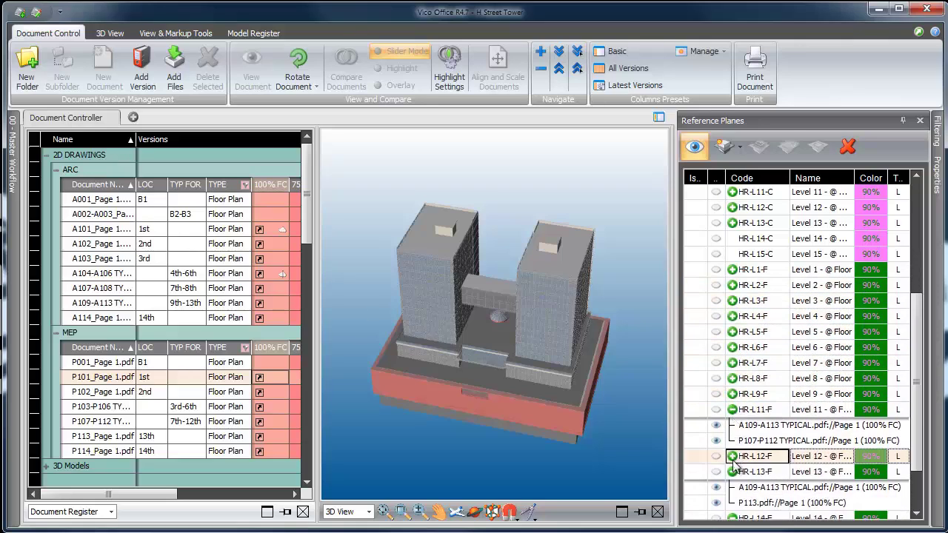
click(733, 472)
click(733, 487)
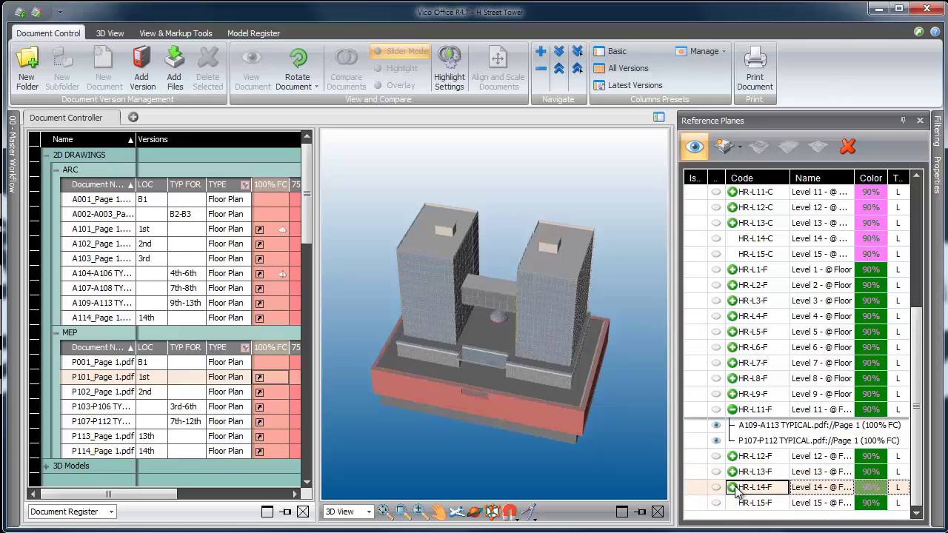
click(777, 410)
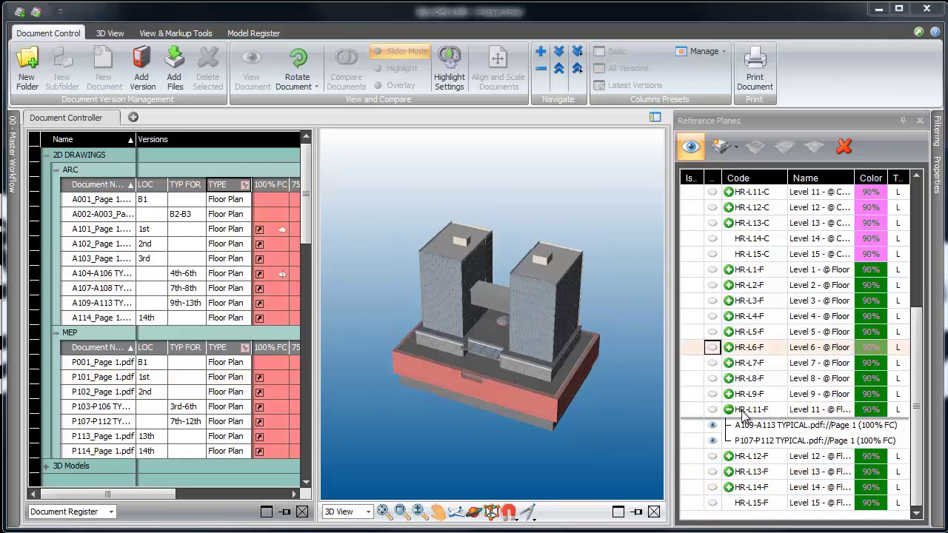
click(730, 411)
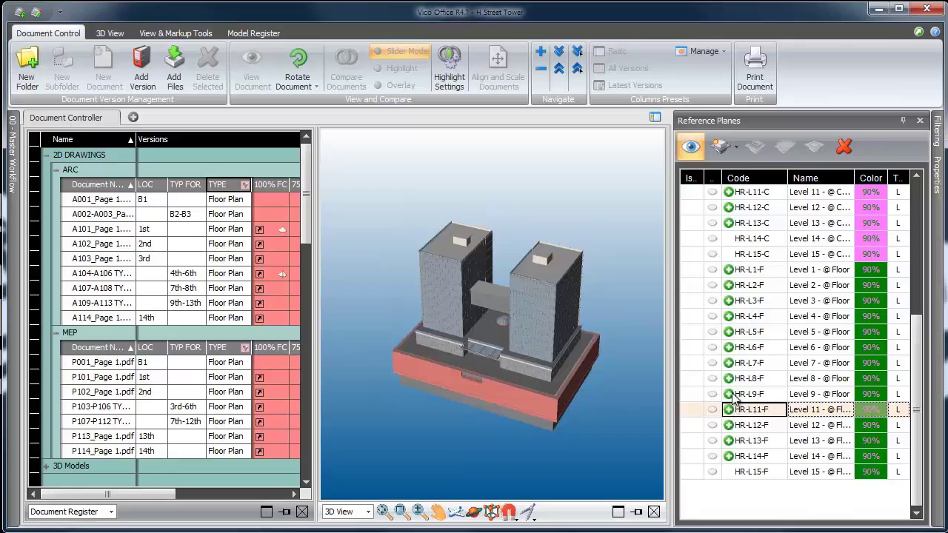
- Show plane HR-L6-F with its documents and filter the 3D model to SLAB objects of 03-SUP Superstructure
click(728, 348)
click(713, 348)
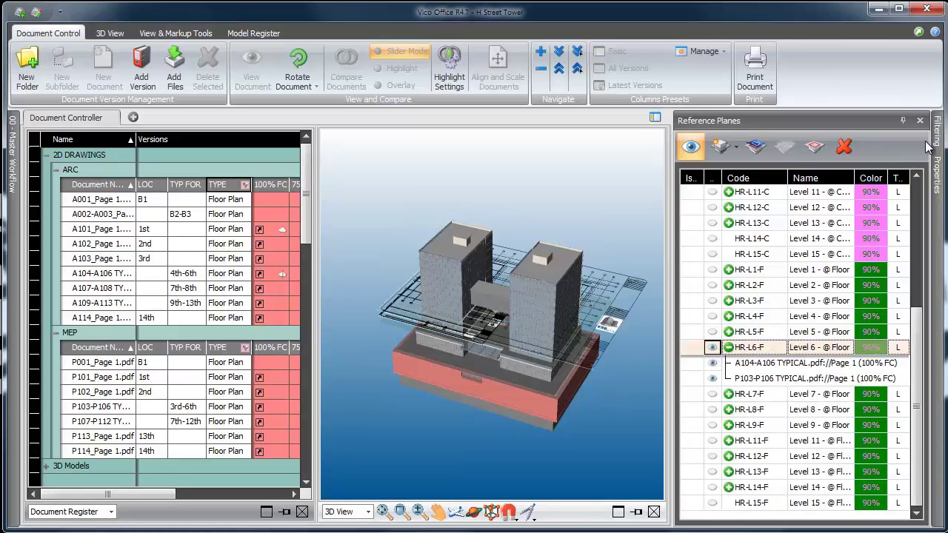
mouse_move(939, 132)
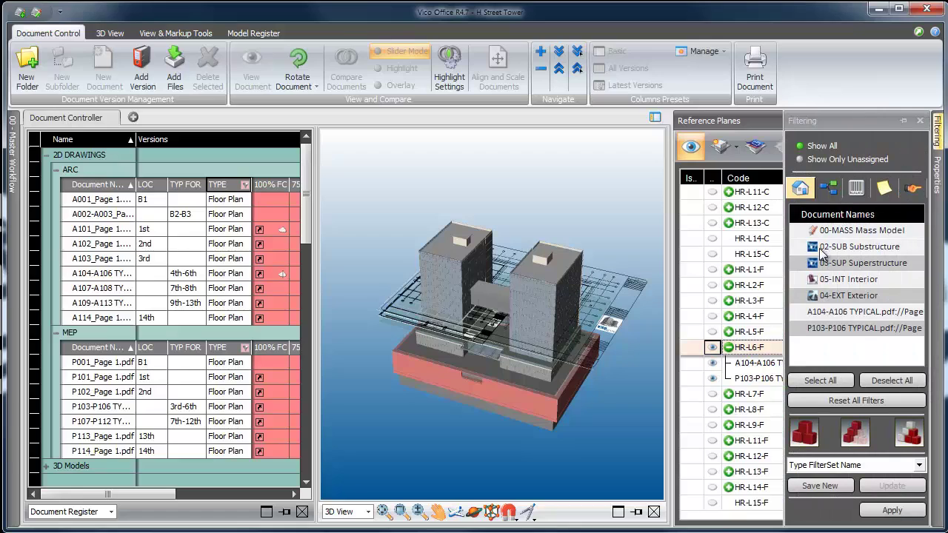
click(811, 264)
click(857, 190)
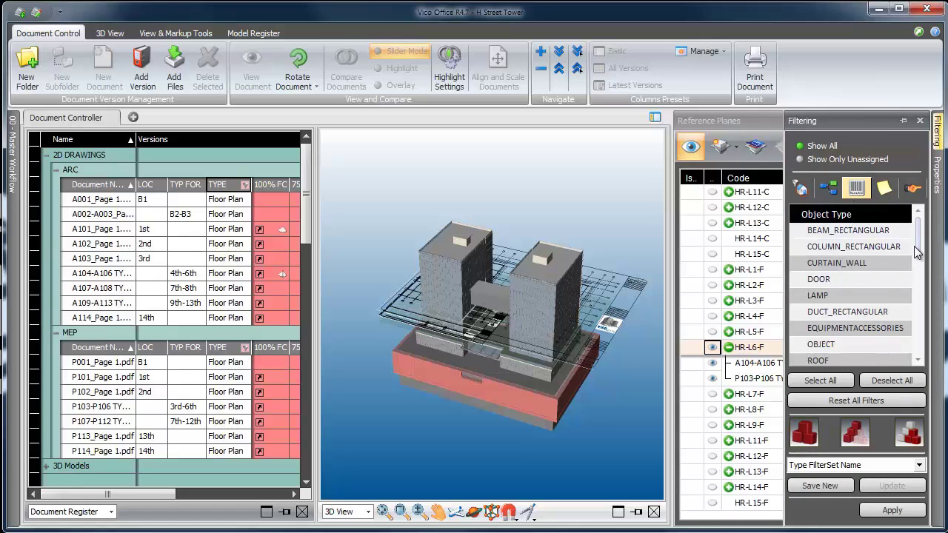
scroll(920, 247, down, 3)
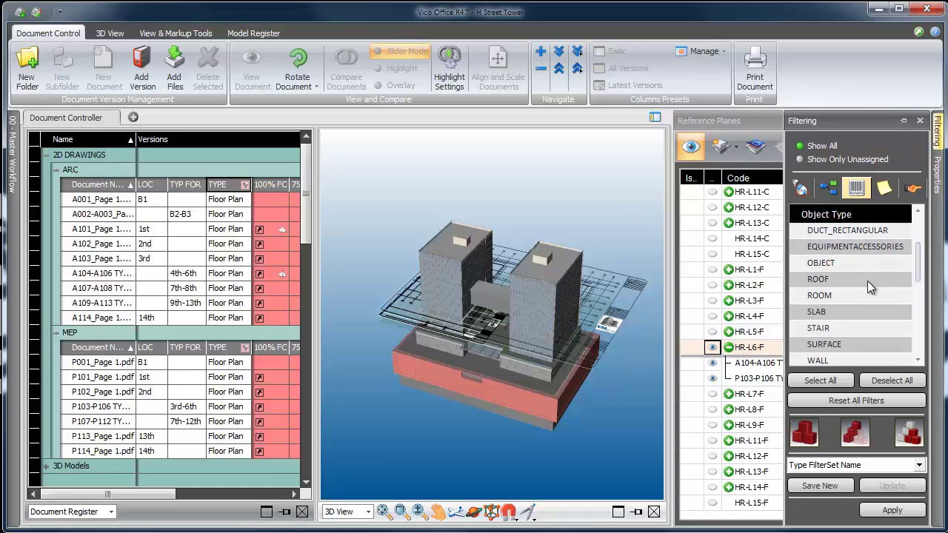
click(808, 312)
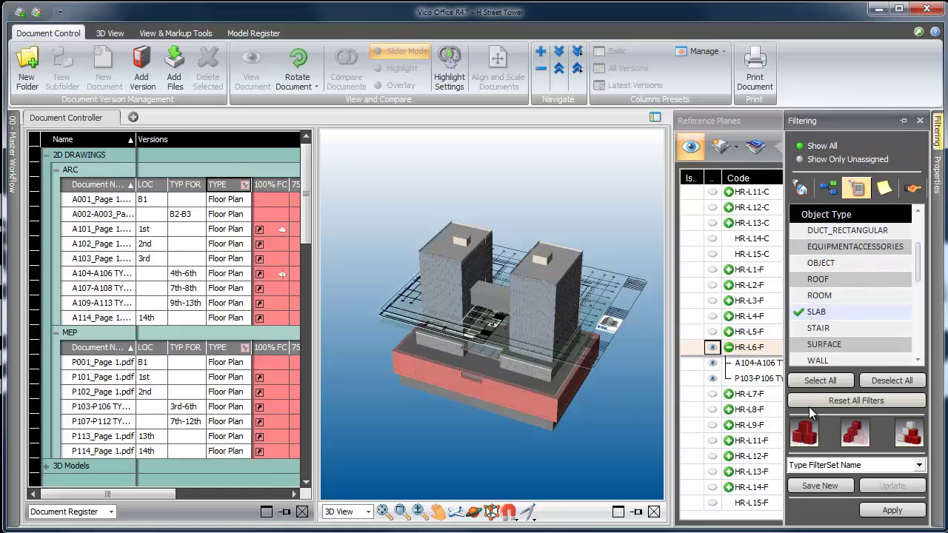
click(878, 509)
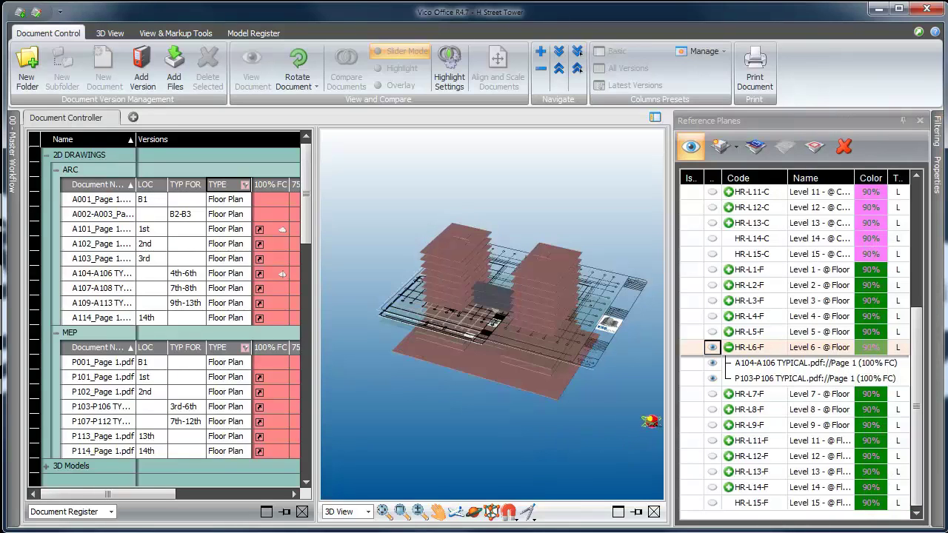
- Section the 3D model at plane HR-L6-F, adjust the section box to isolate the Level 6 slabs, and hide the box
click(763, 350)
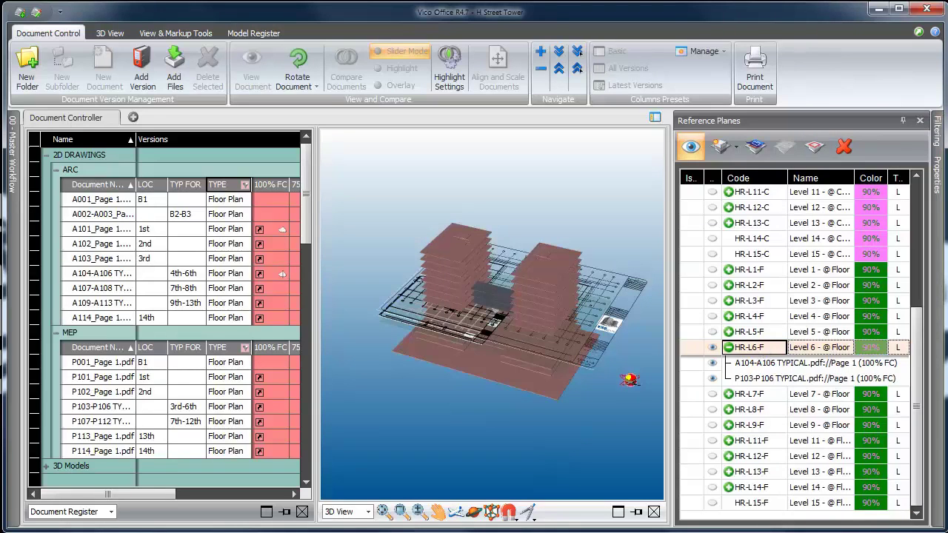
double_click(764, 350)
click(814, 147)
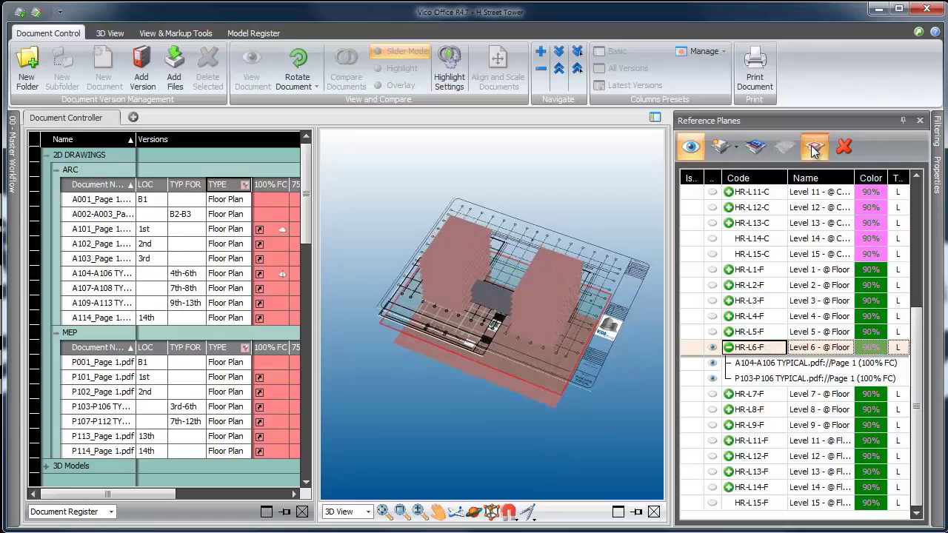
click(497, 511)
drag(637, 477, 626, 426)
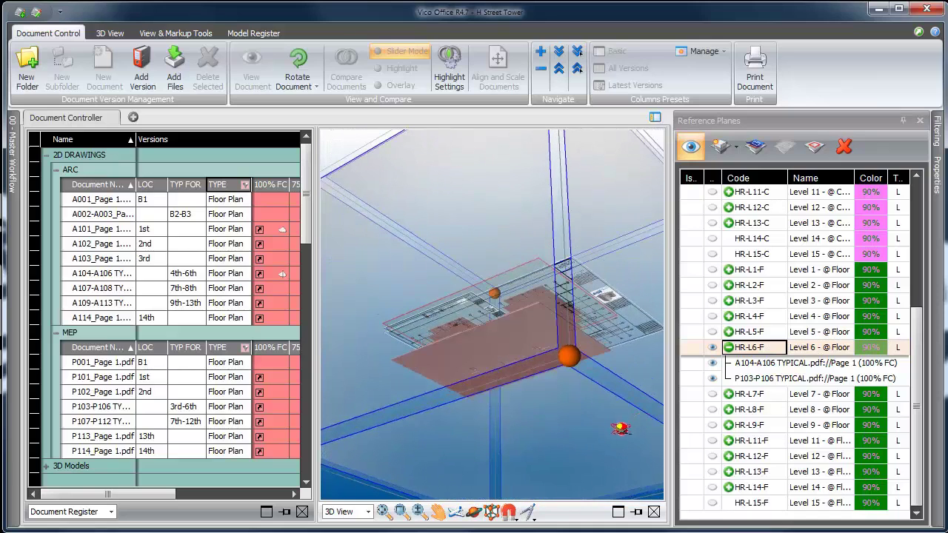
click(593, 435)
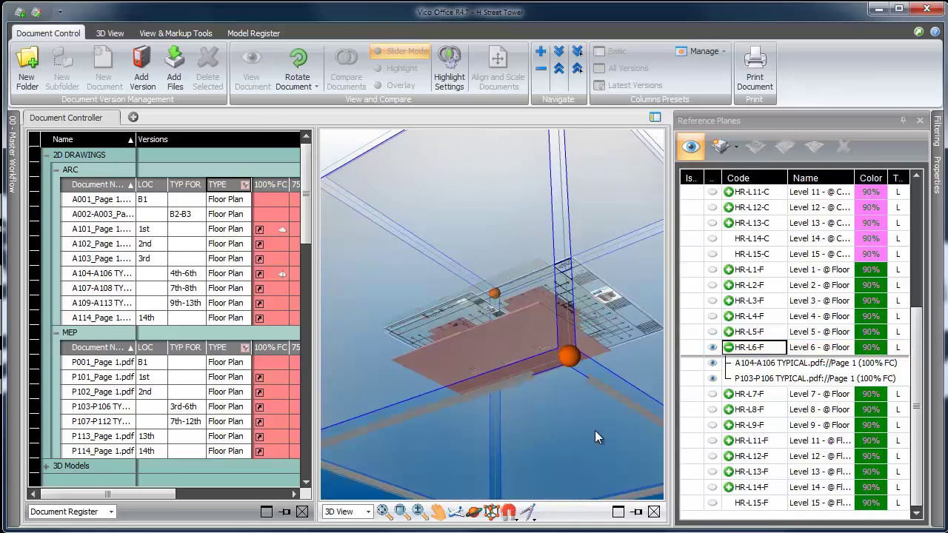
drag(590, 363, 591, 317)
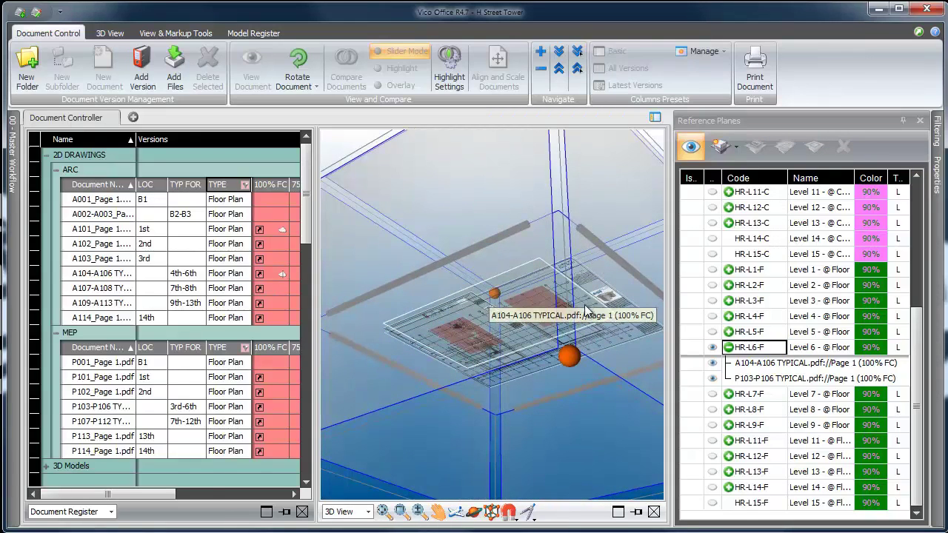
click(509, 511)
drag(574, 390, 586, 434)
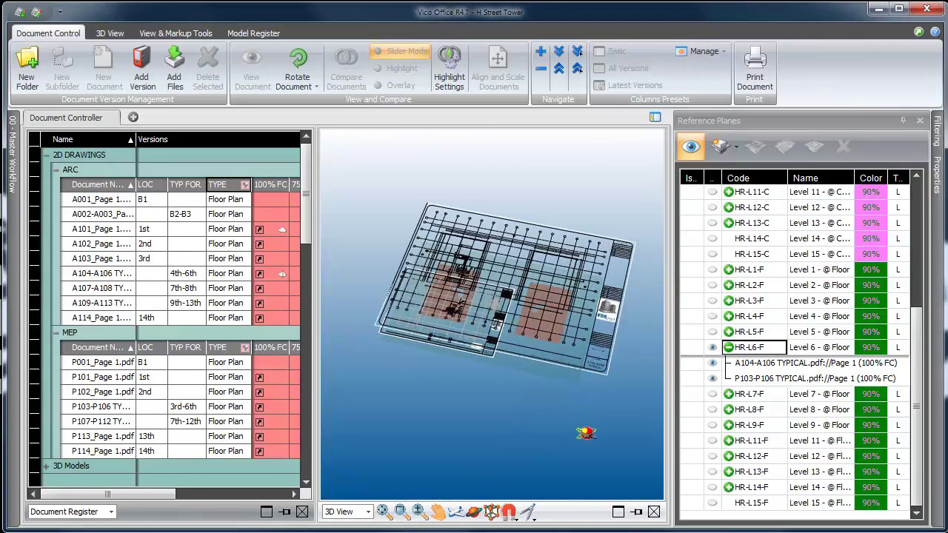
- Hide P103-P106 TYPICAL on HR-L6-F so that only the A104-A106 TYPICAL plan overlays the slabs
click(712, 379)
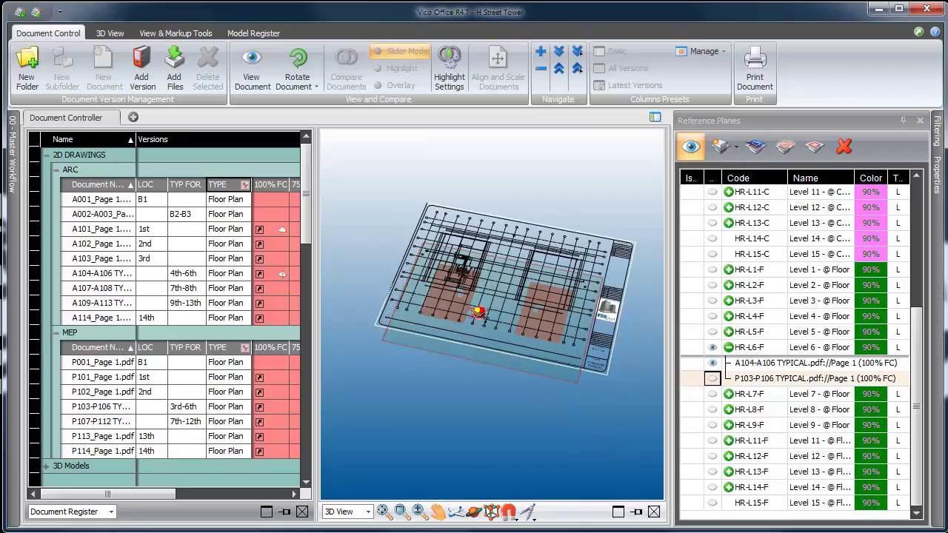
scroll(478, 311, up, 5)
drag(431, 278, 637, 342)
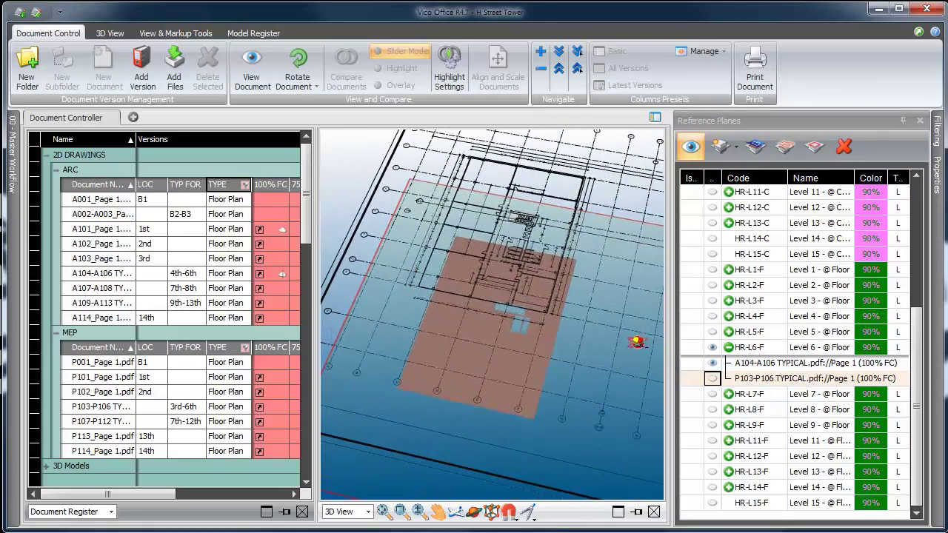
- Start Align & Scale for A104-A106 TYPICAL on HR-L6-F and pick two document reference points at the tower plan's front exterior corners
click(765, 366)
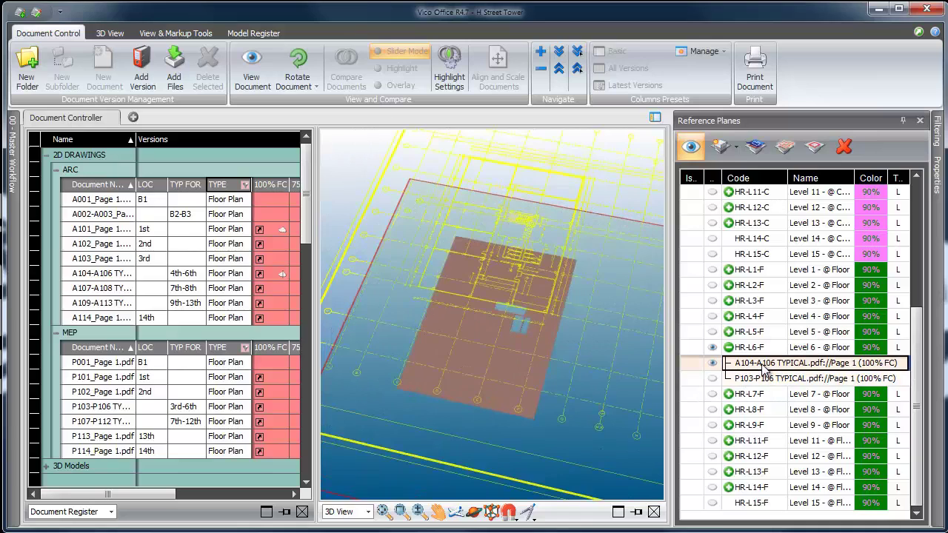
click(789, 150)
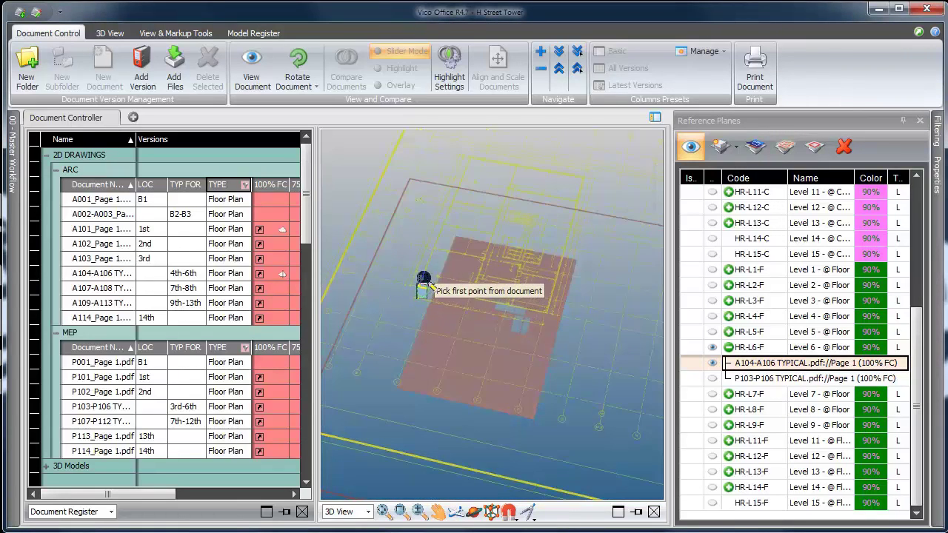
scroll(424, 287, up, 5)
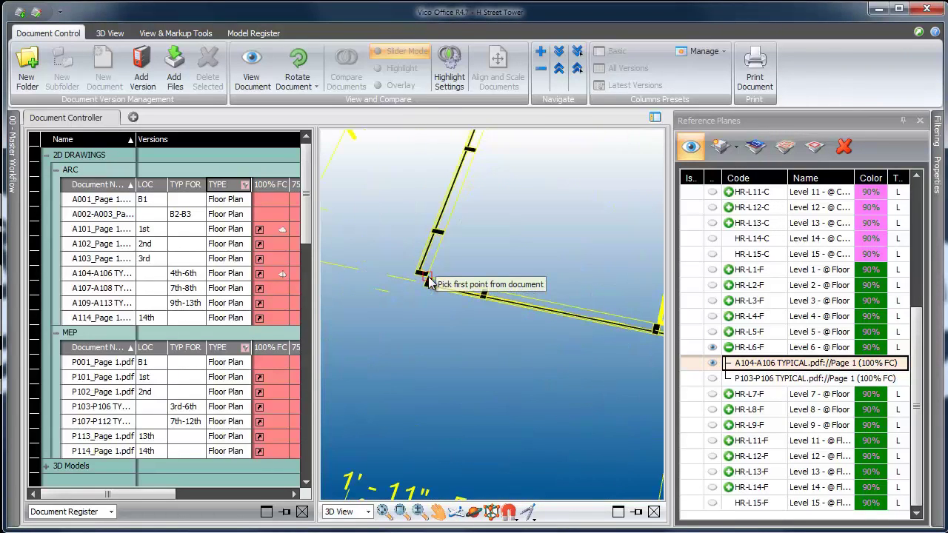
scroll(428, 282, down, 5)
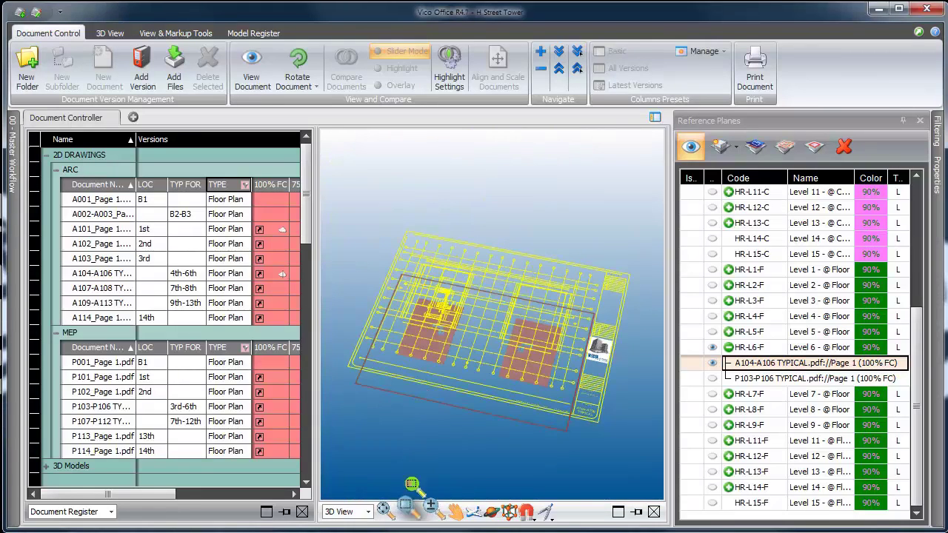
click(461, 327)
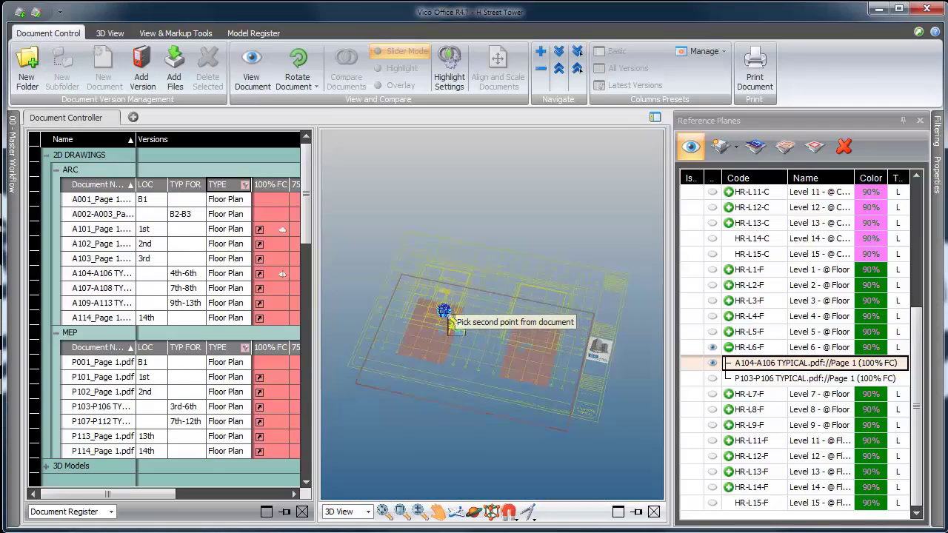
scroll(448, 318, up, 5)
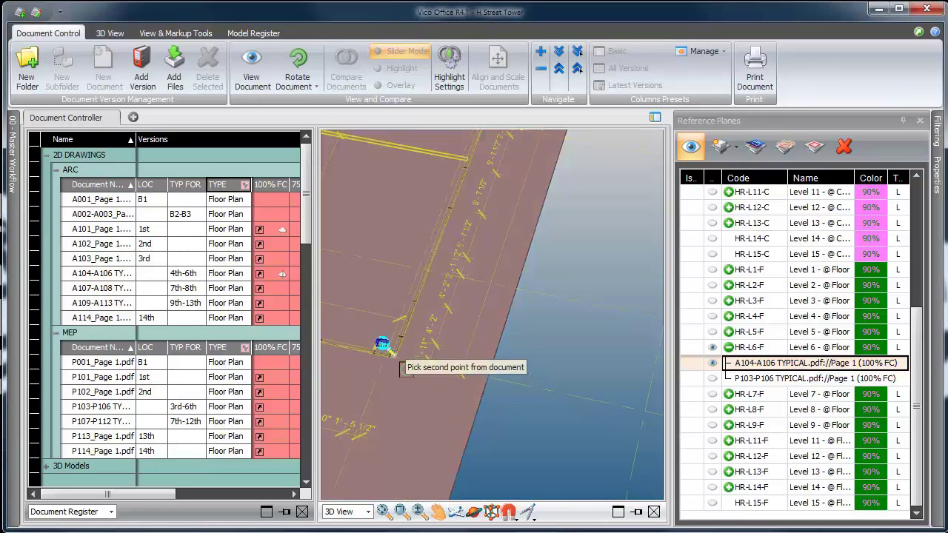
scroll(375, 332, up, 3)
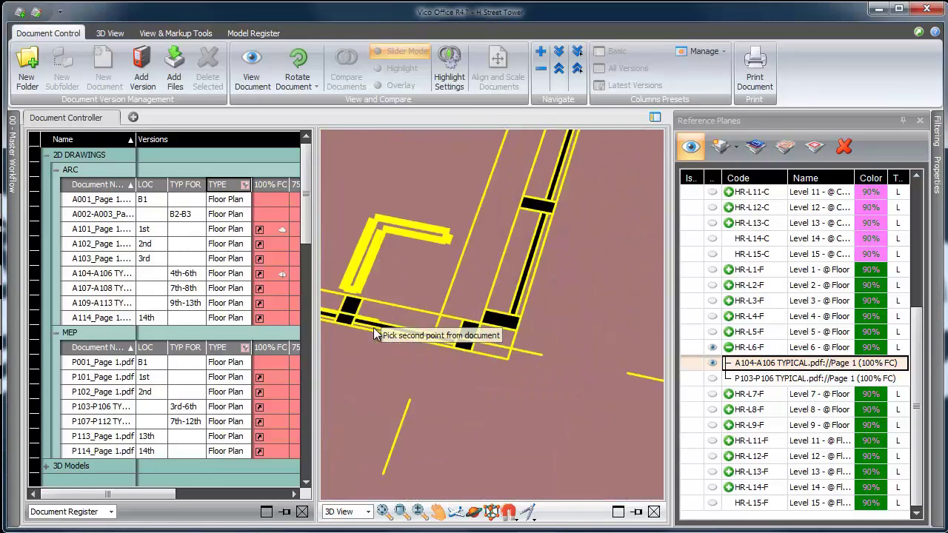
click(481, 322)
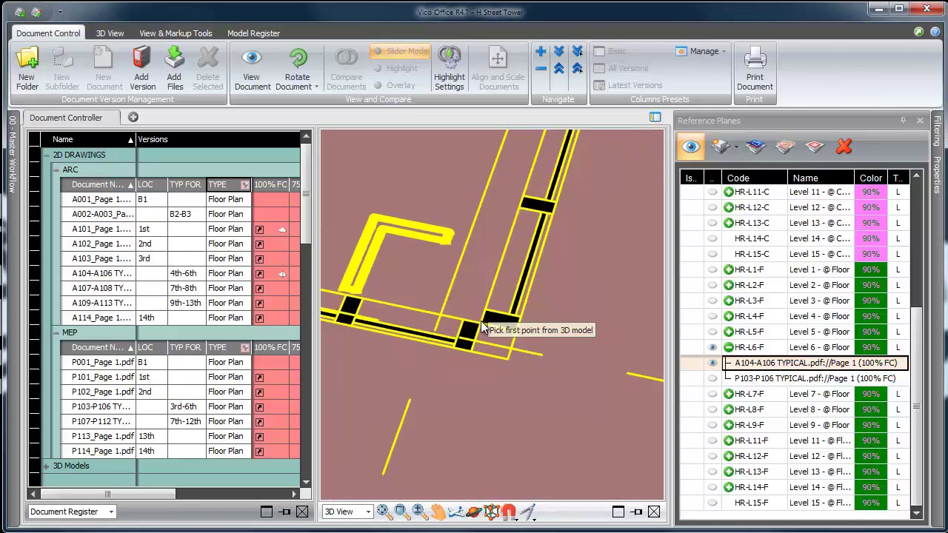
- Pick the two matching corners of the Level 6 tower slab in the 3D model to align and scale A104-A106 TYPICAL
scroll(482, 326, down, 5)
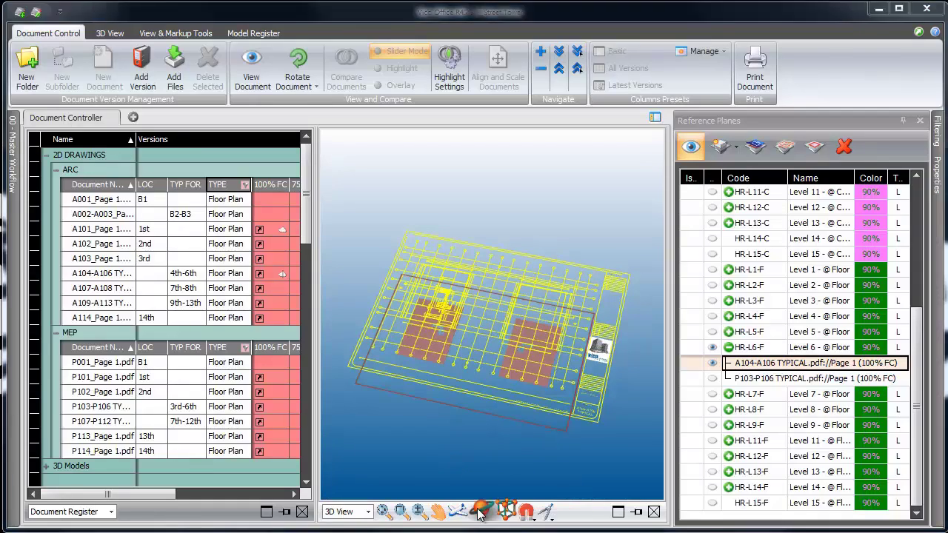
middle_drag(595, 349, 461, 385)
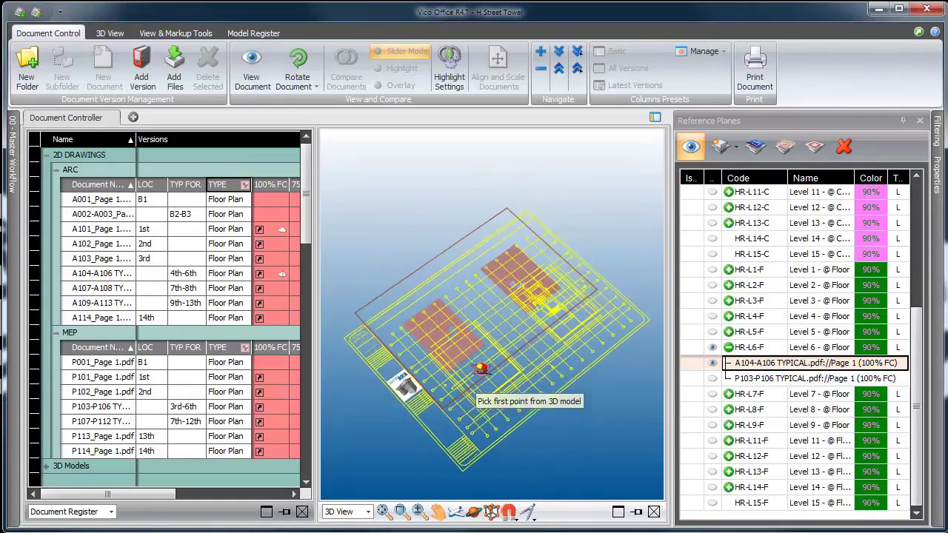
click(402, 489)
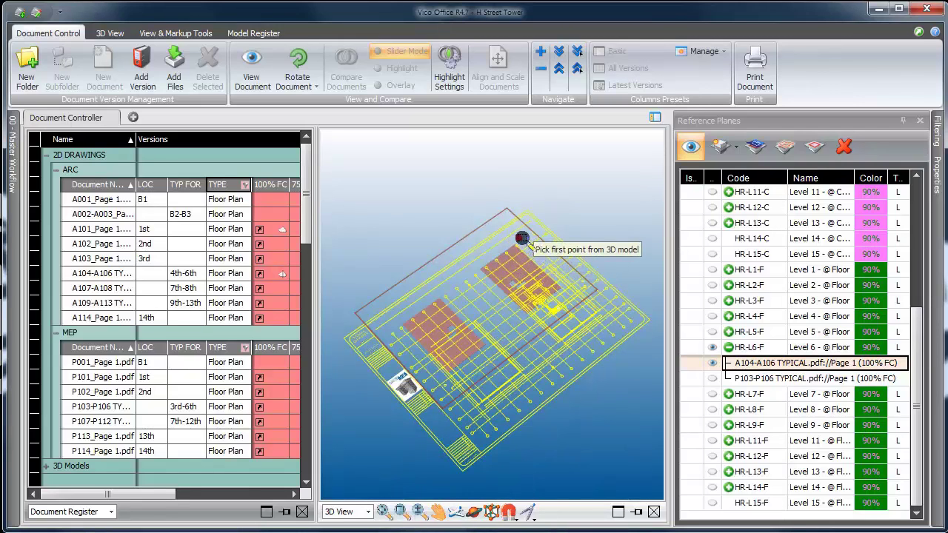
scroll(506, 253, up, 5)
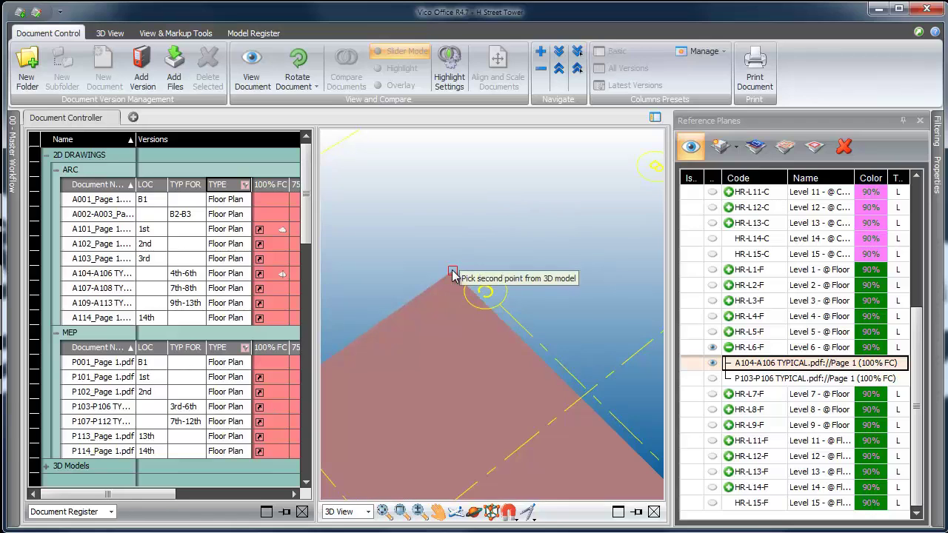
scroll(453, 276, down, 5)
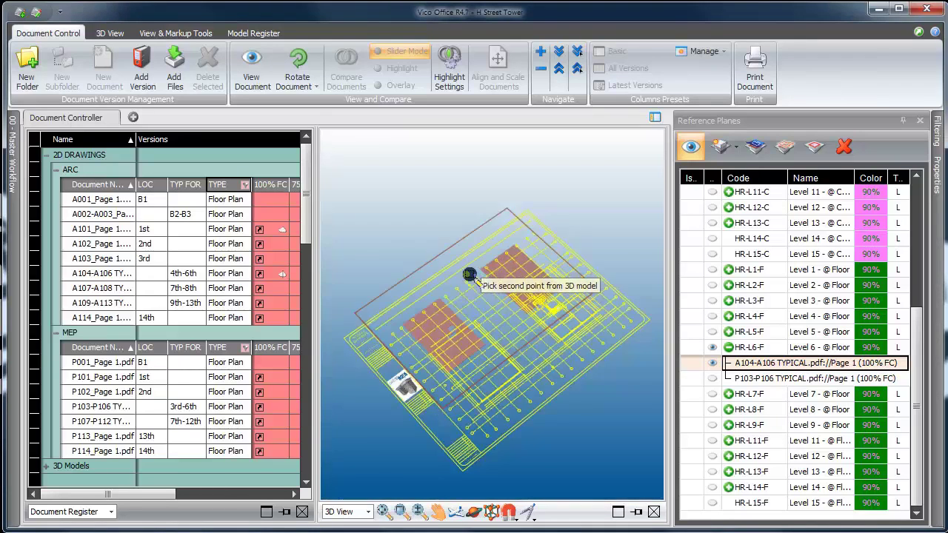
scroll(470, 276, up, 5)
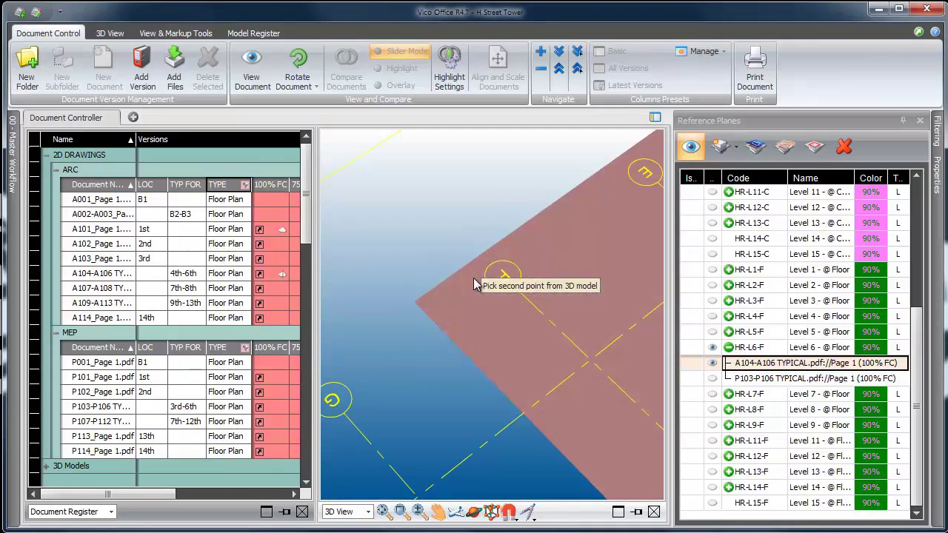
click(417, 302)
scroll(414, 312, down, 5)
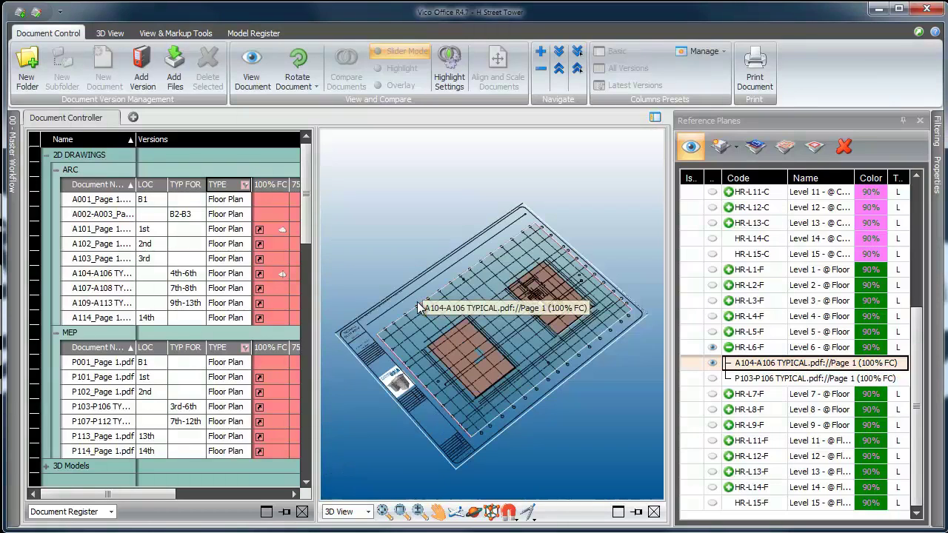
- Check the aligned plan over the tower slab, then hide A104-A106 TYPICAL on HR-L6-F and show P103-P106 TYPICAL
click(527, 511)
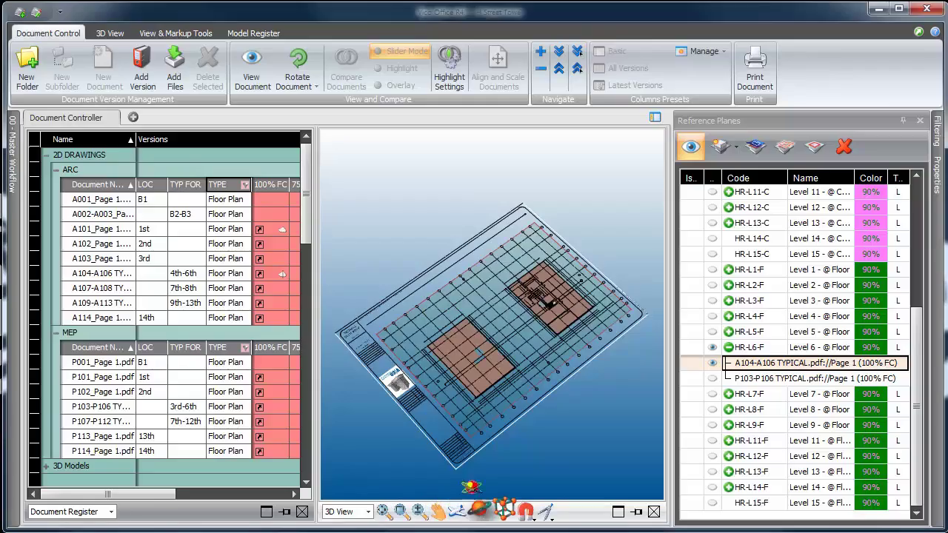
drag(414, 385, 485, 379)
scroll(429, 359, up, 8)
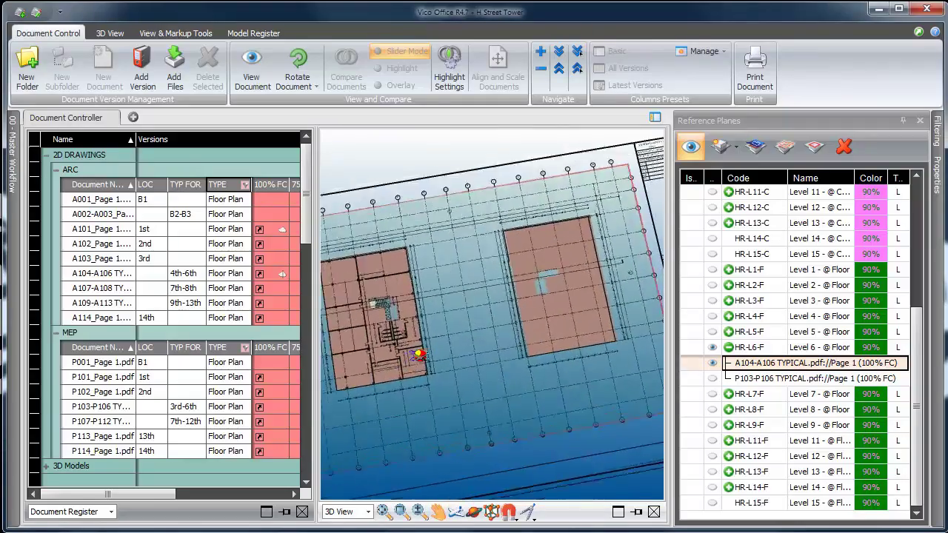
scroll(419, 355, down, 5)
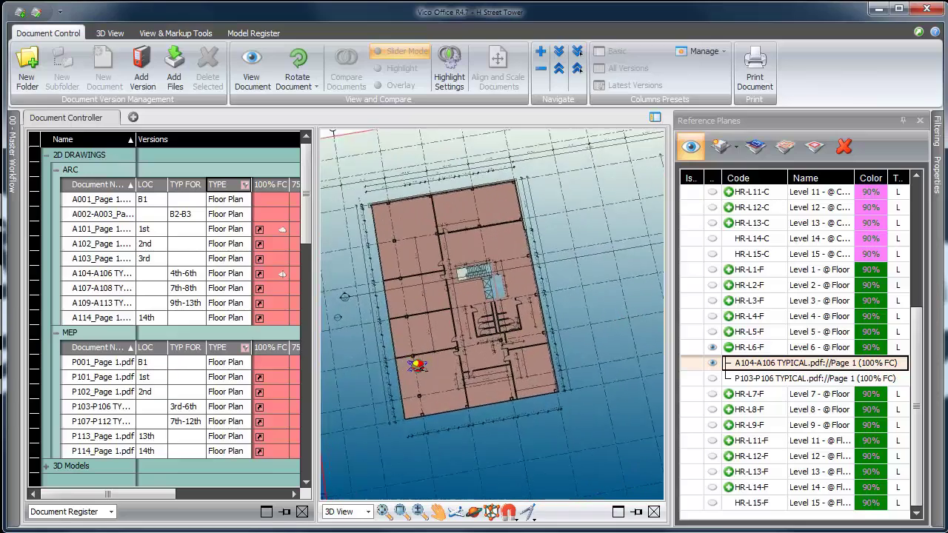
scroll(417, 365, up, 2)
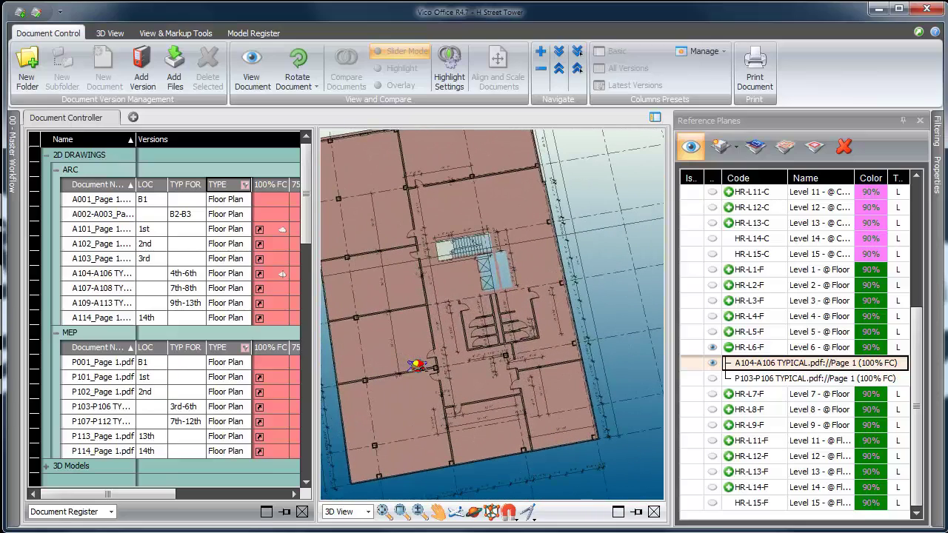
click(712, 364)
click(713, 379)
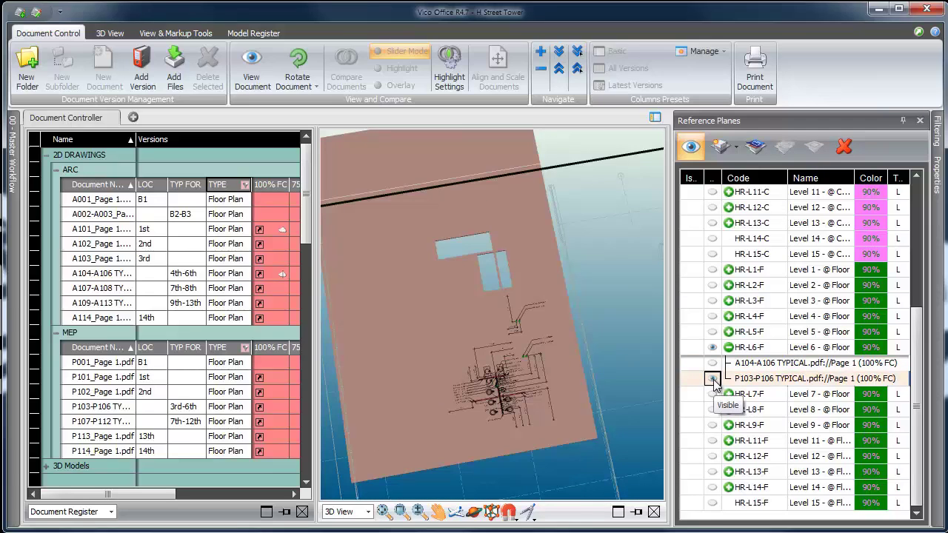
- Start Align & Scale for P103-P106 TYPICAL on HR-L6-F and pick two document reference points at the plan's front exterior corners
right_click(772, 388)
click(776, 400)
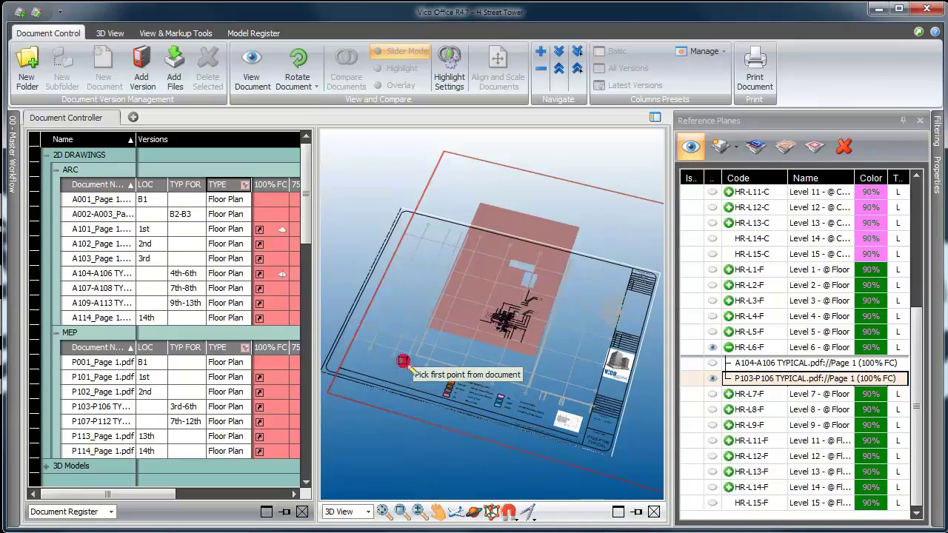
scroll(437, 342, up, 5)
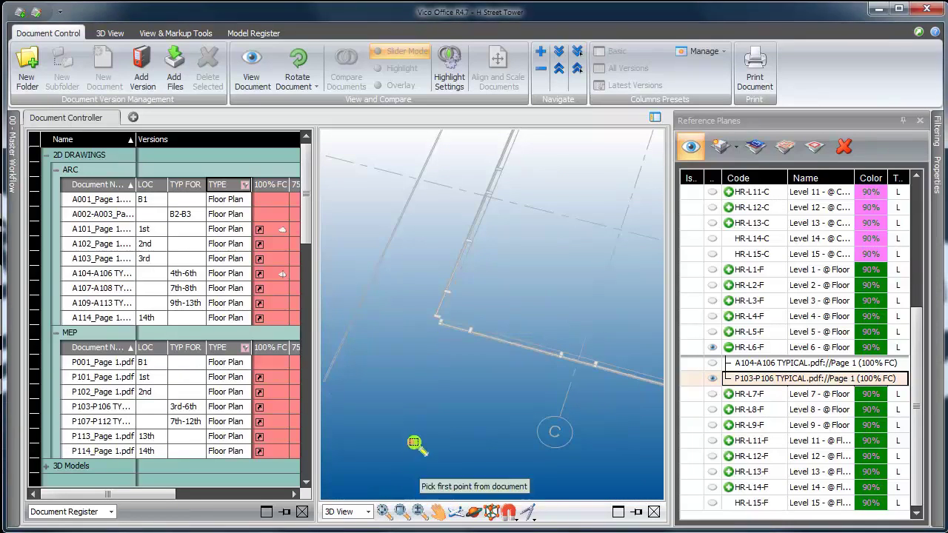
scroll(448, 311, up, 3)
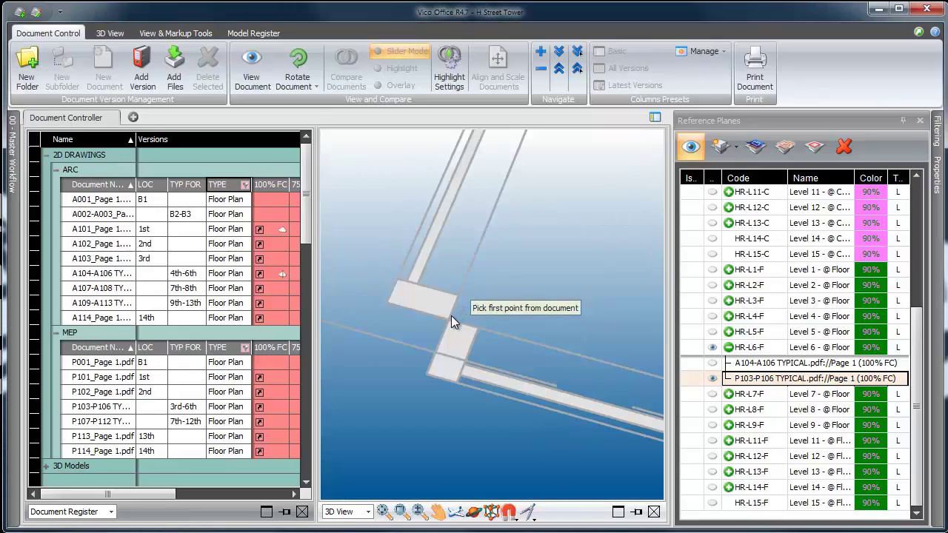
click(450, 319)
scroll(450, 323, down, 4)
scroll(447, 341, down, 3)
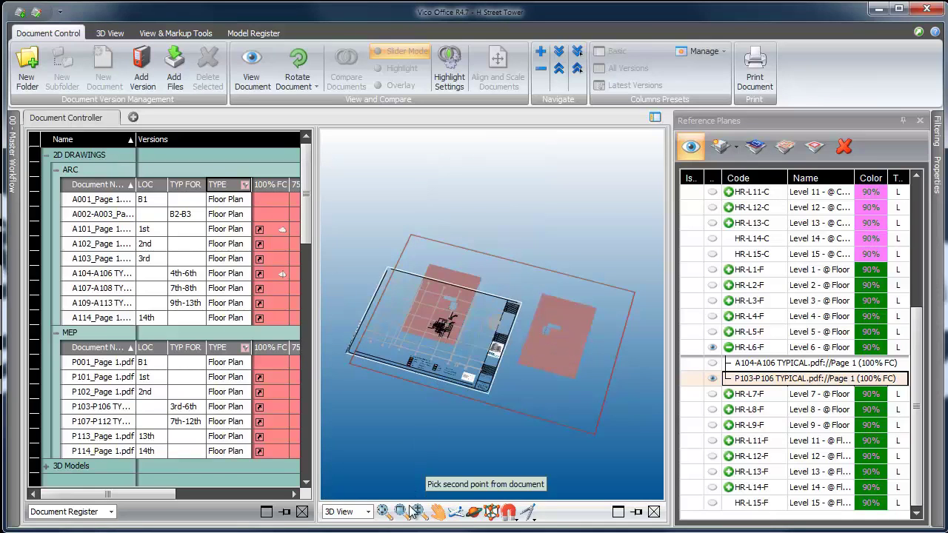
scroll(448, 354, up, 6)
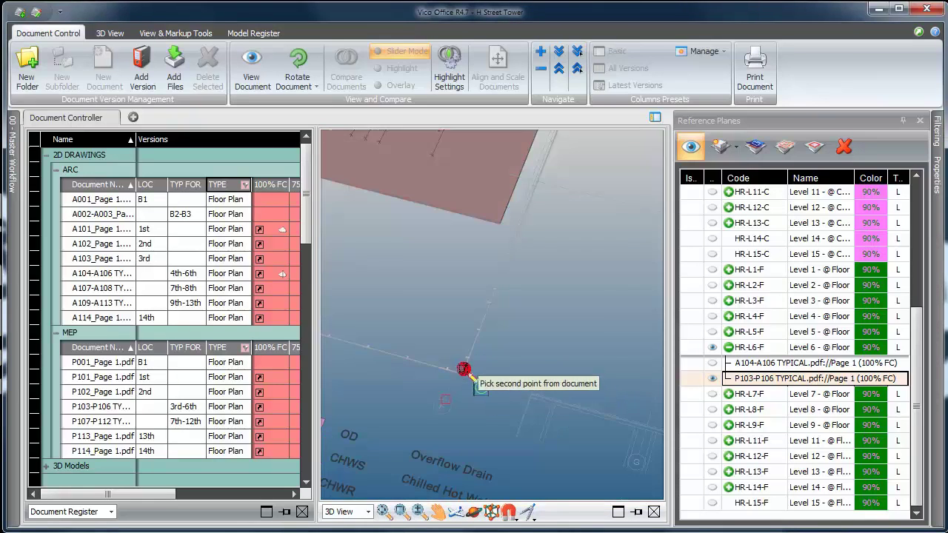
scroll(449, 351, up, 3)
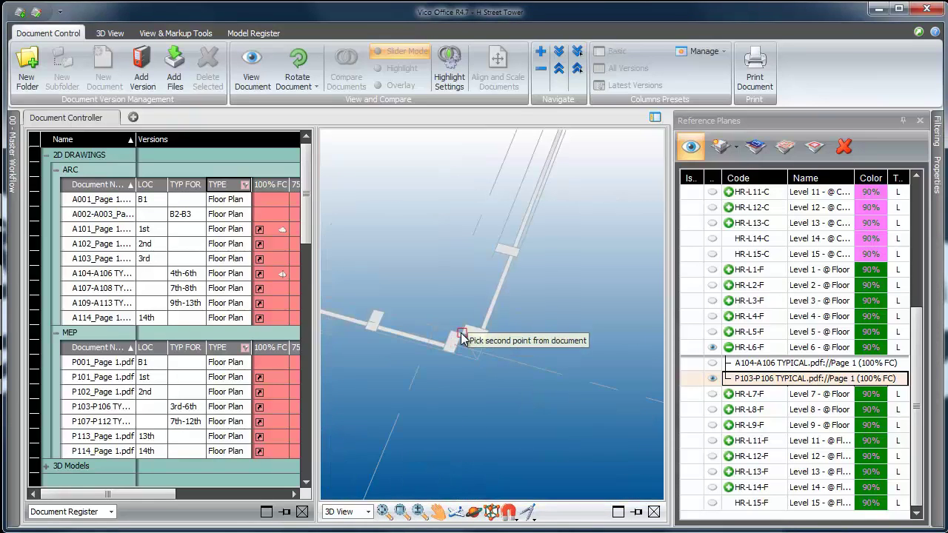
- Pick the two corresponding tower slab corners in the 3D model to align and scale P103-P106 TYPICAL
scroll(460, 341, down, 9)
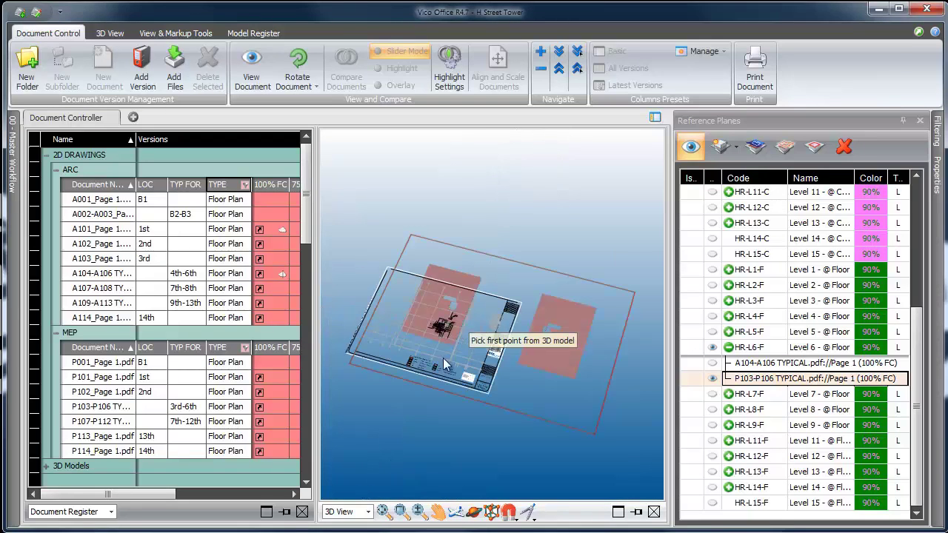
middle_drag(453, 366, 451, 402)
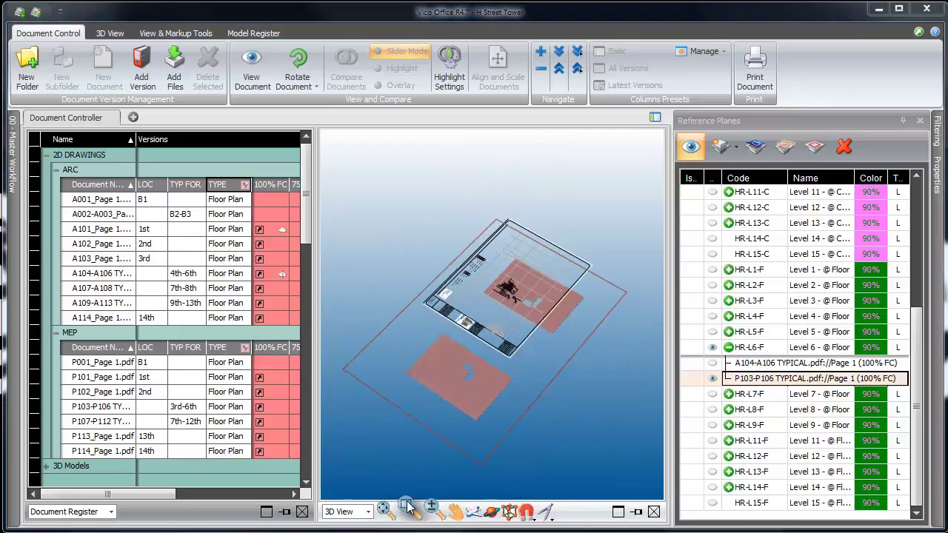
scroll(453, 274, up, 8)
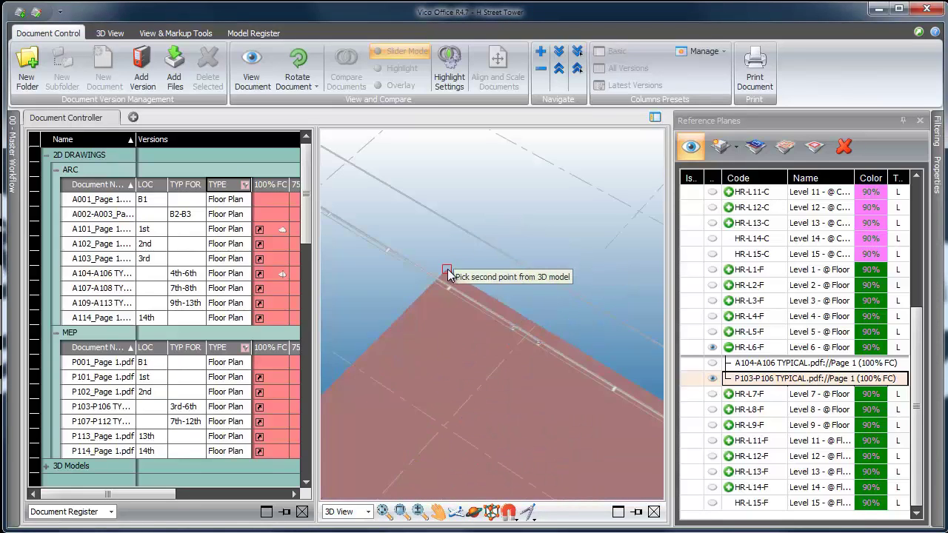
scroll(448, 274, down, 8)
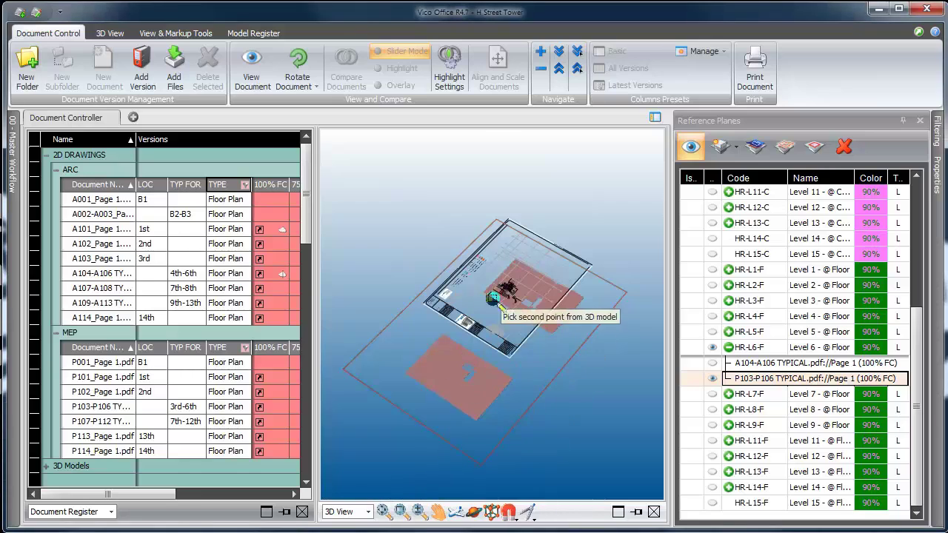
scroll(474, 312, up, 8)
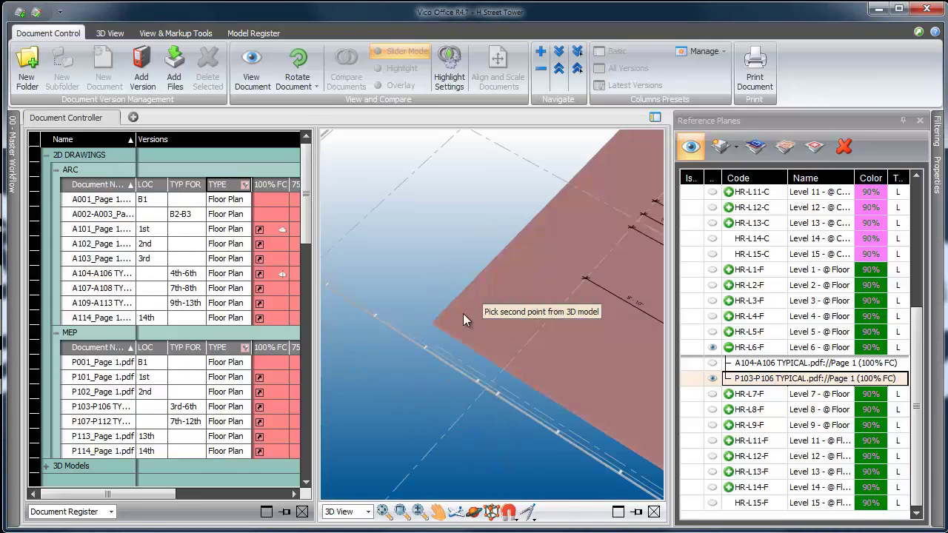
click(434, 328)
scroll(435, 328, down, 8)
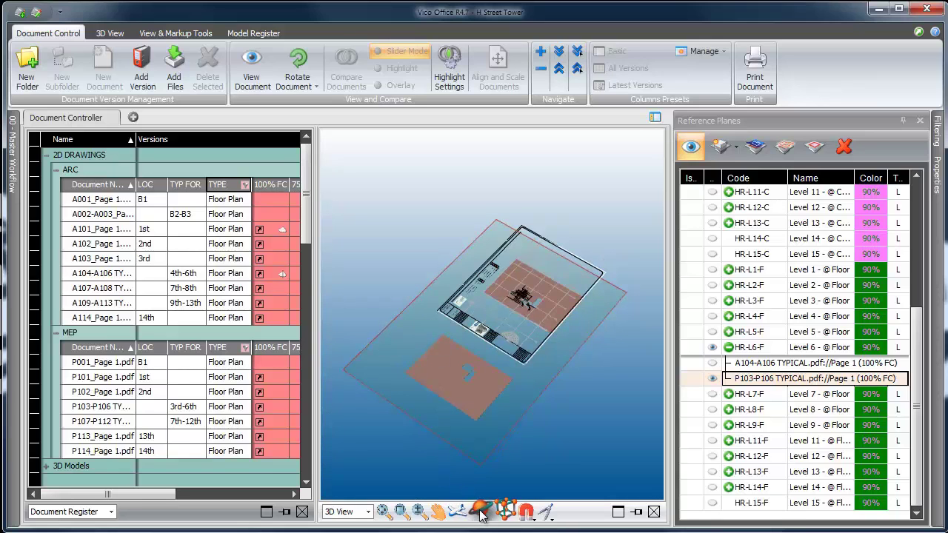
- Show A104-A106 TYPICAL together with P103-P106 TYPICAL on HR-L6-F and inspect their overlay around the tower core
mouse_move(498, 396)
mouse_down()
mouse_move(432, 409)
mouse_move(467, 416)
mouse_move(510, 402)
mouse_up()
scroll(370, 329, up, 5)
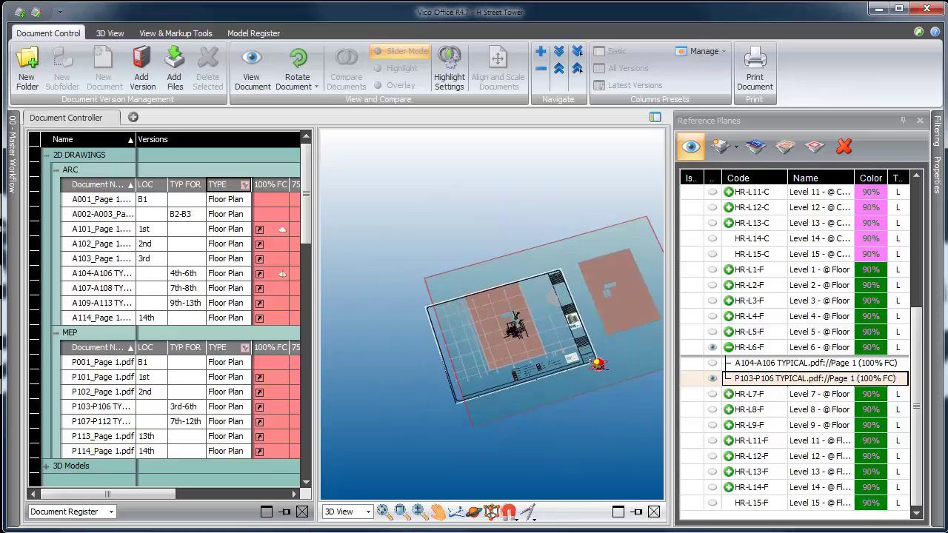
click(712, 363)
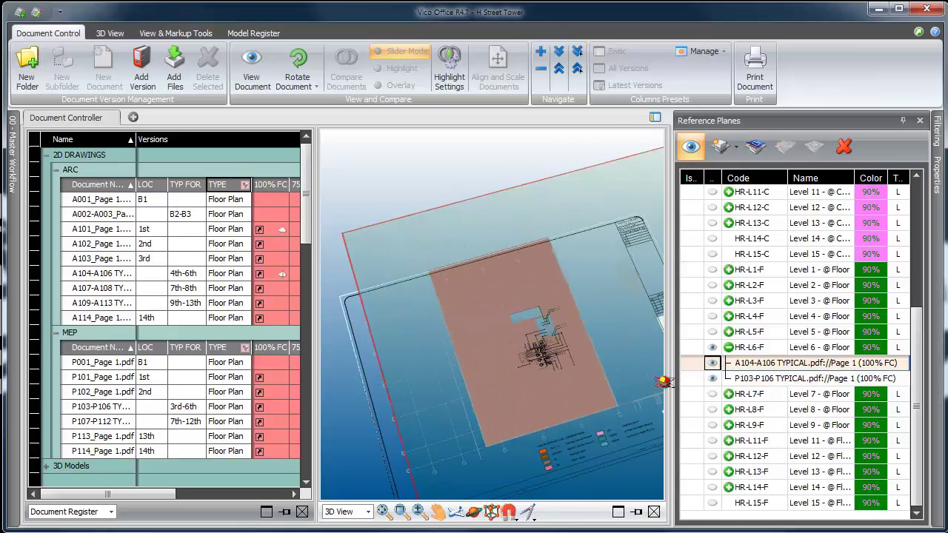
click(404, 510)
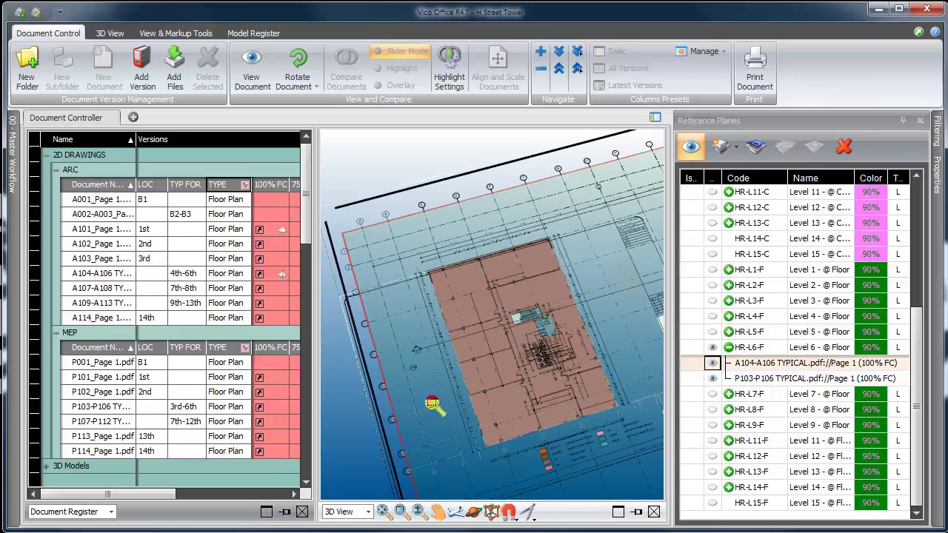
drag(460, 266, 599, 403)
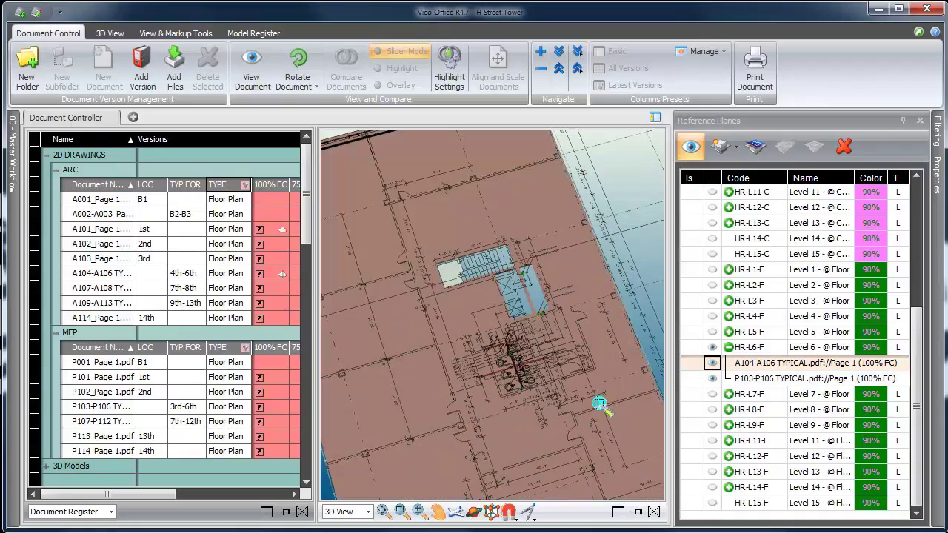
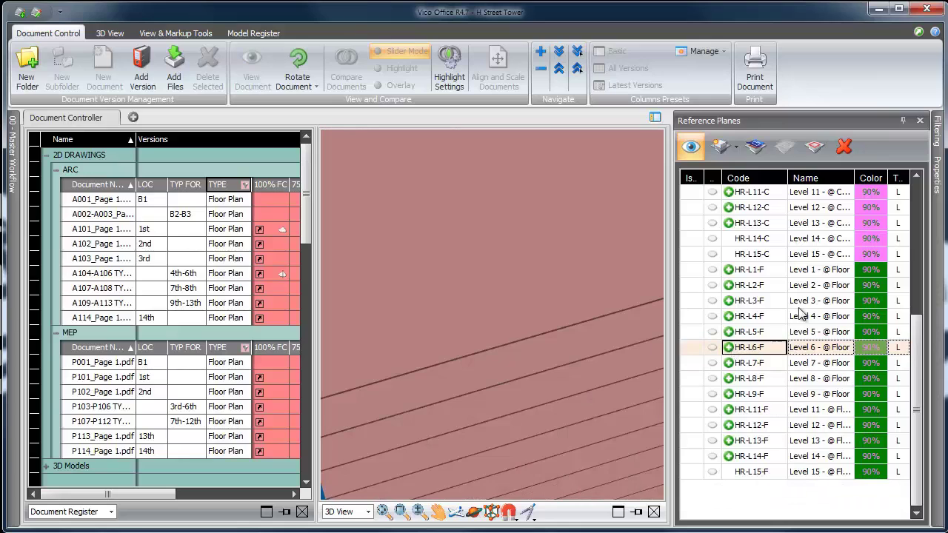
- Reset all filters and filter the 3D model to 04-EXT Exterior, with the vertical face planes in view in the reference planes list
click(938, 141)
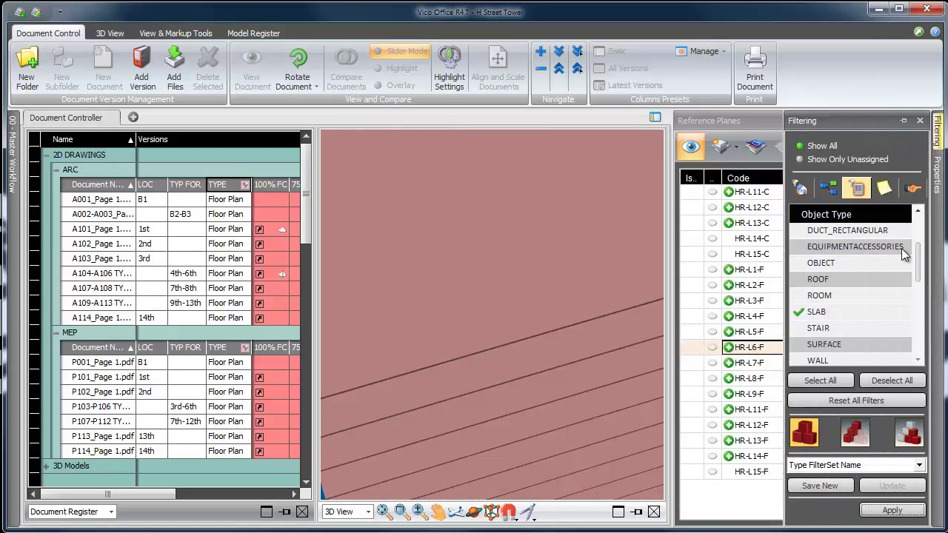
click(859, 401)
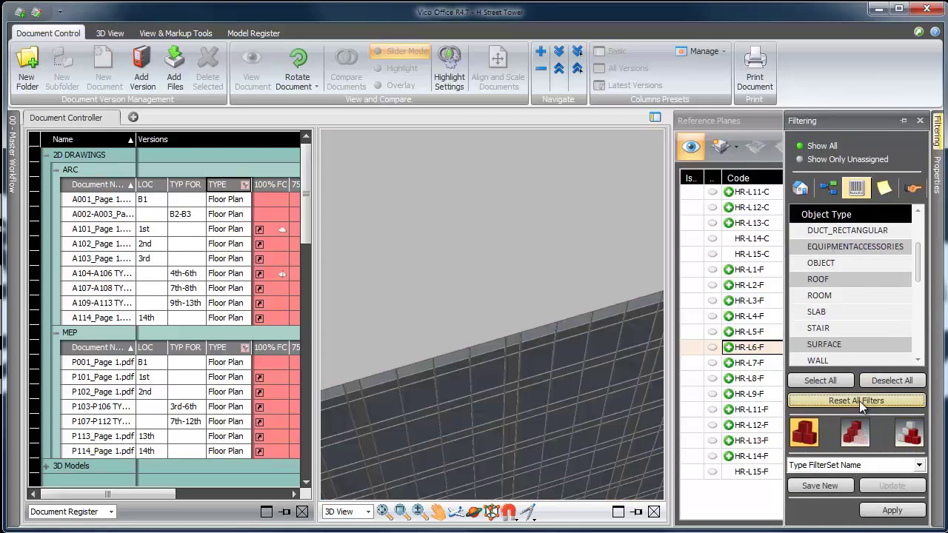
click(800, 188)
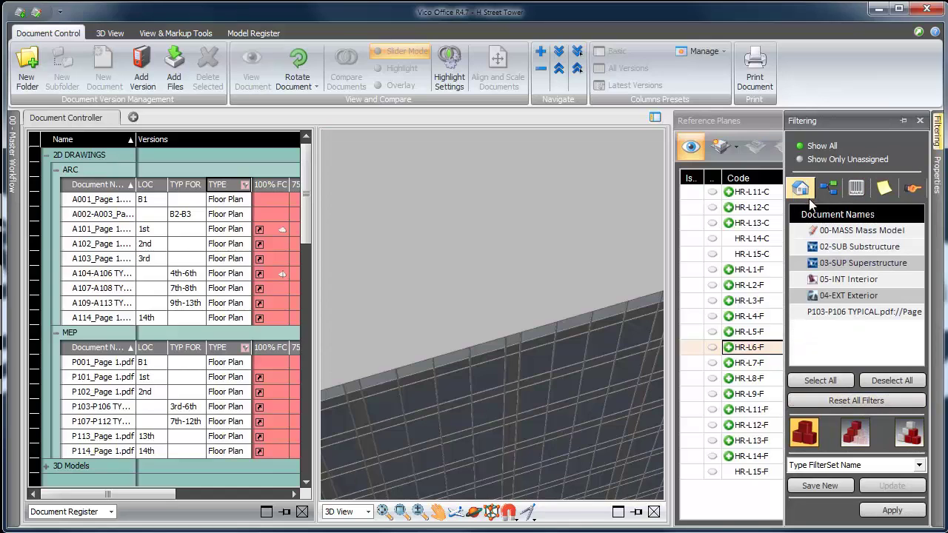
click(806, 296)
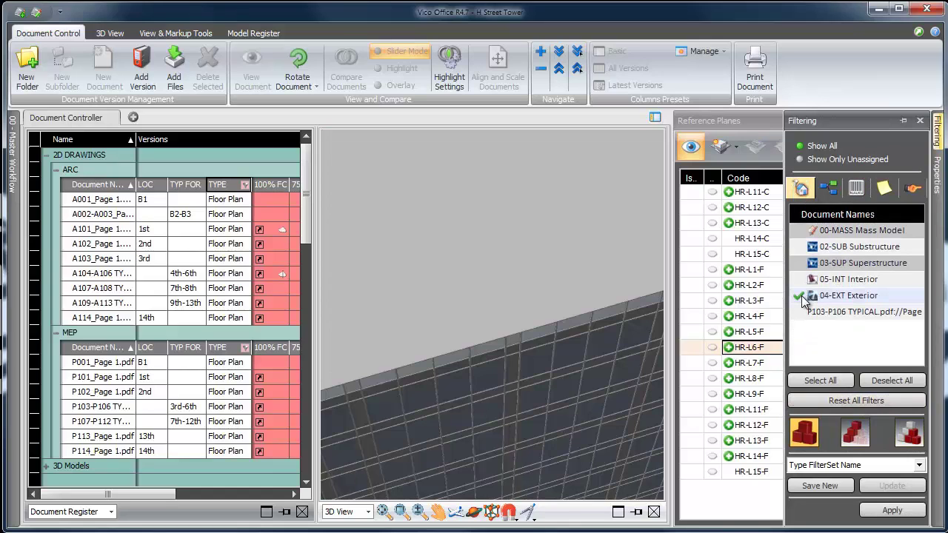
click(892, 510)
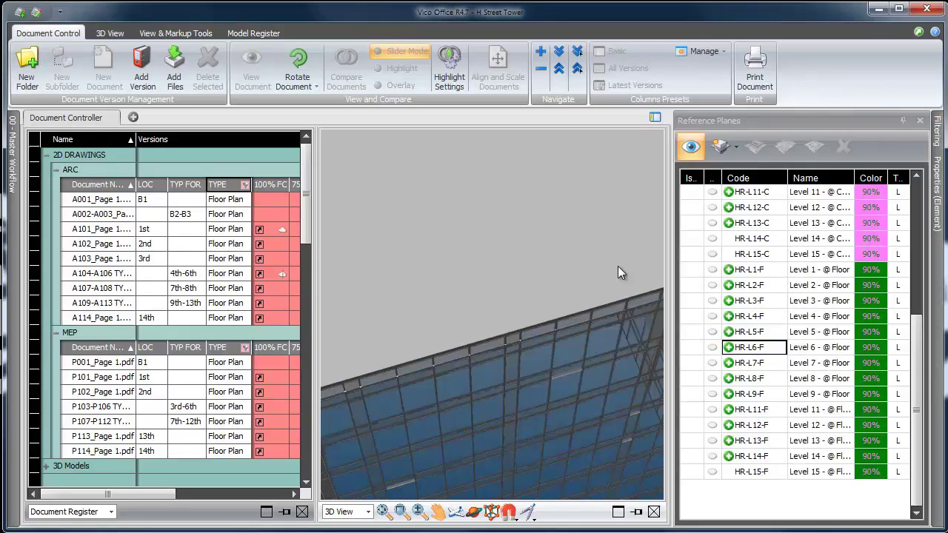
drag(917, 396, 917, 259)
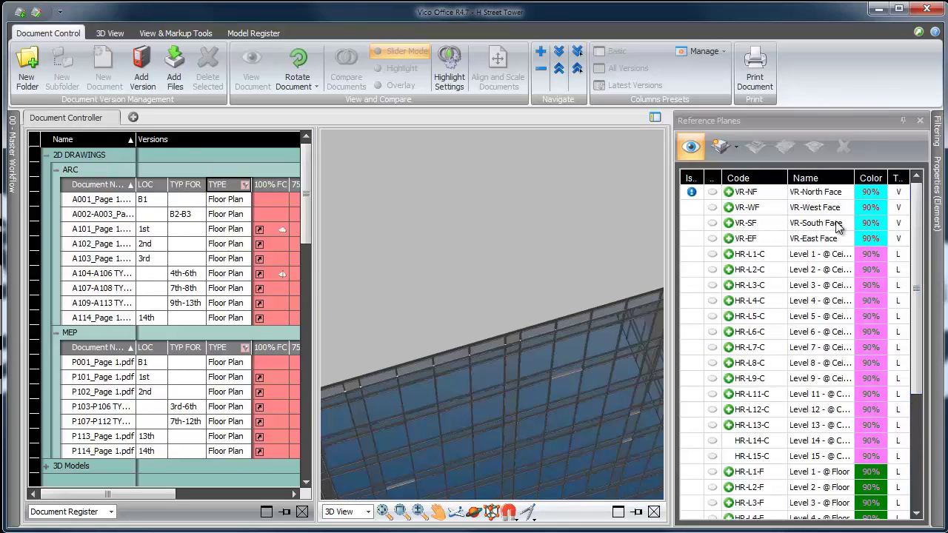
- Show the VR-EF East Face reference plane with its A303 drawing and apply a section box at that plane
click(811, 242)
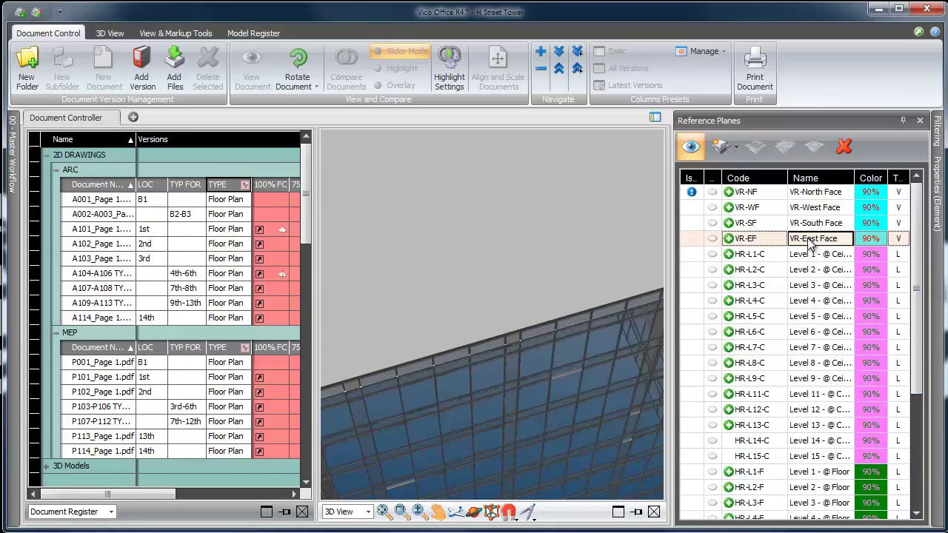
click(384, 511)
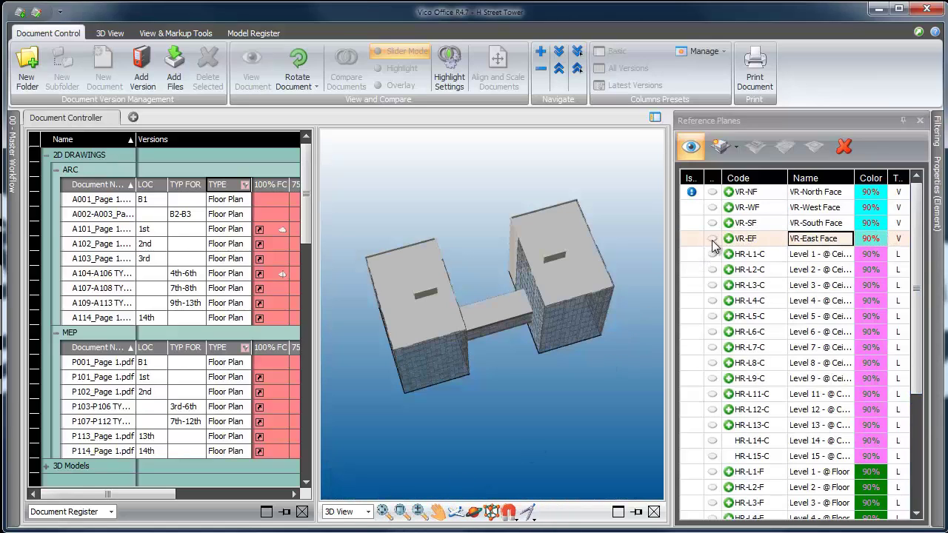
click(712, 239)
click(730, 240)
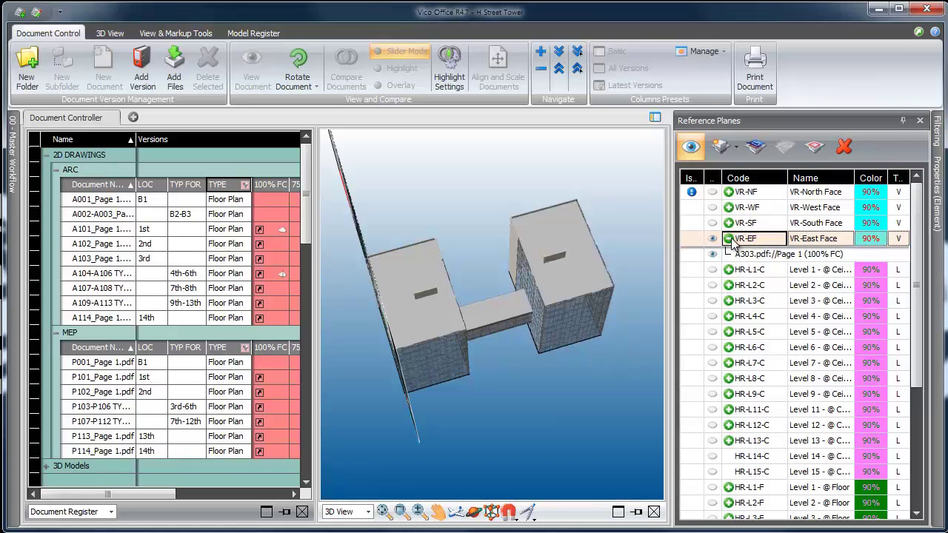
click(480, 509)
drag(452, 431, 580, 376)
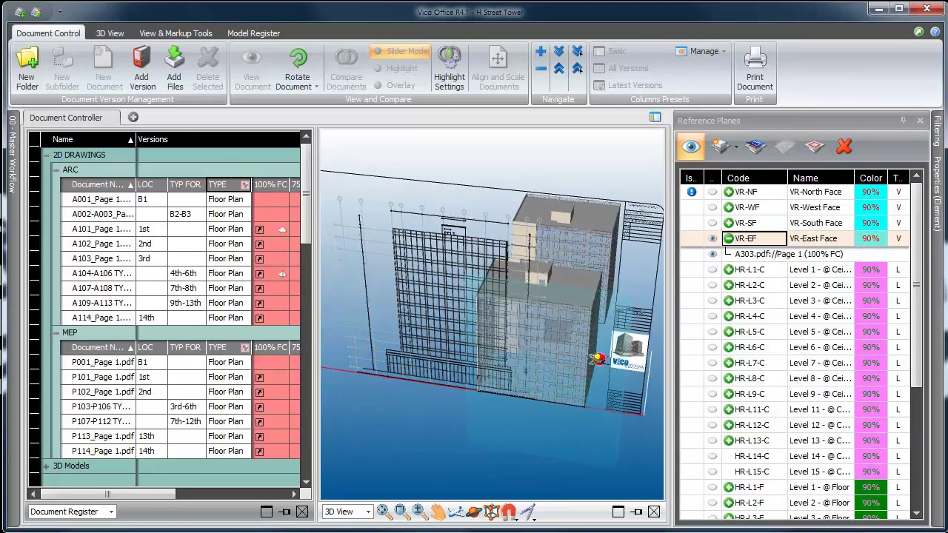
click(818, 149)
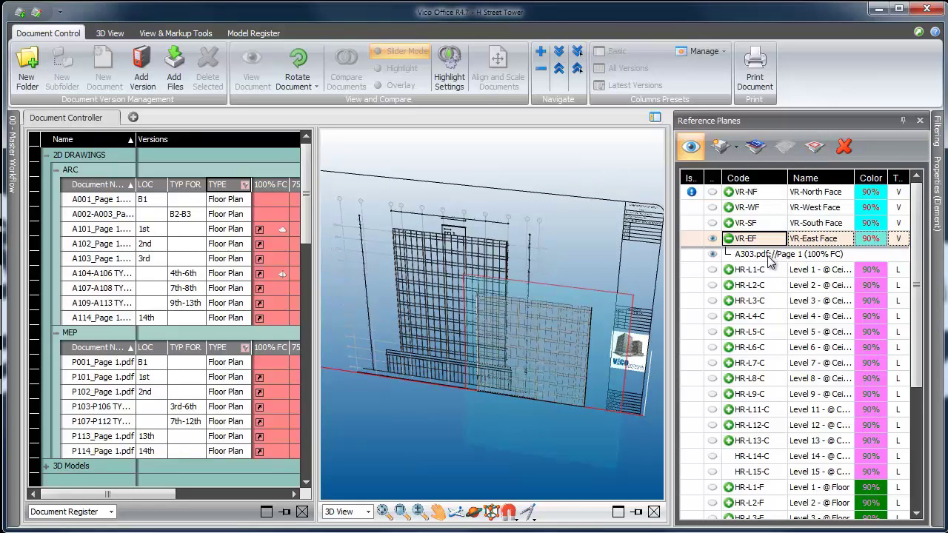
- Start Align & Scale for A303 on VR-EF and pick the two upper facade corners of the elevation drawing as document points
click(771, 258)
click(784, 147)
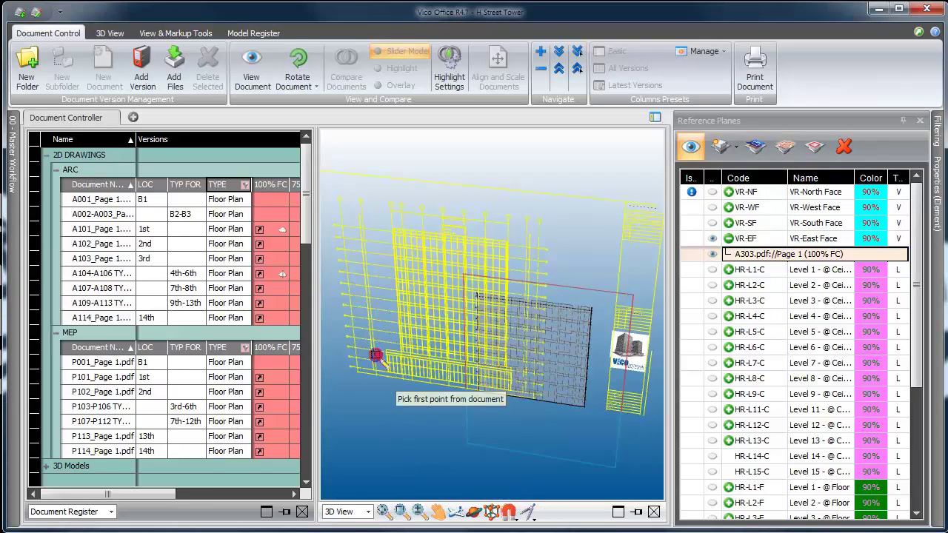
scroll(400, 238, up, 3)
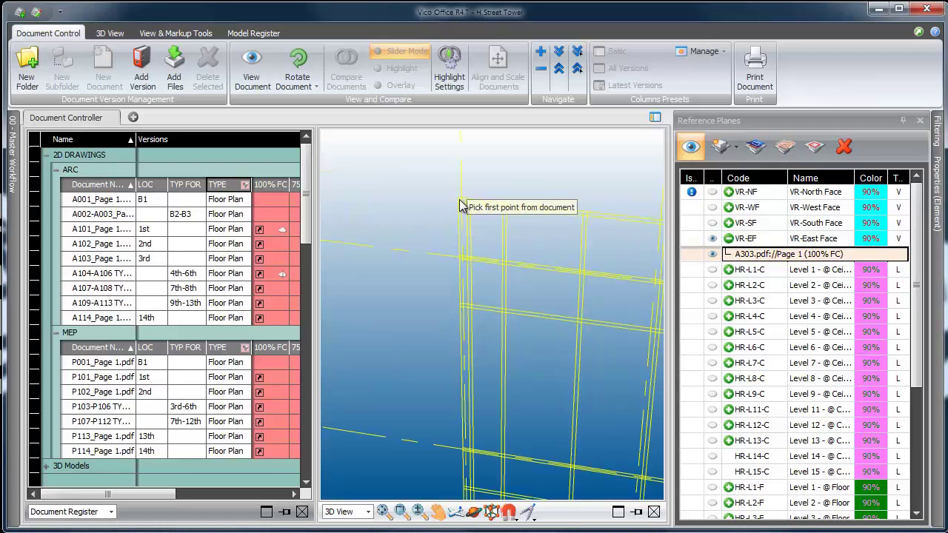
scroll(461, 204, up, 4)
scroll(459, 244, up, 5)
click(472, 239)
scroll(474, 247, down, 10)
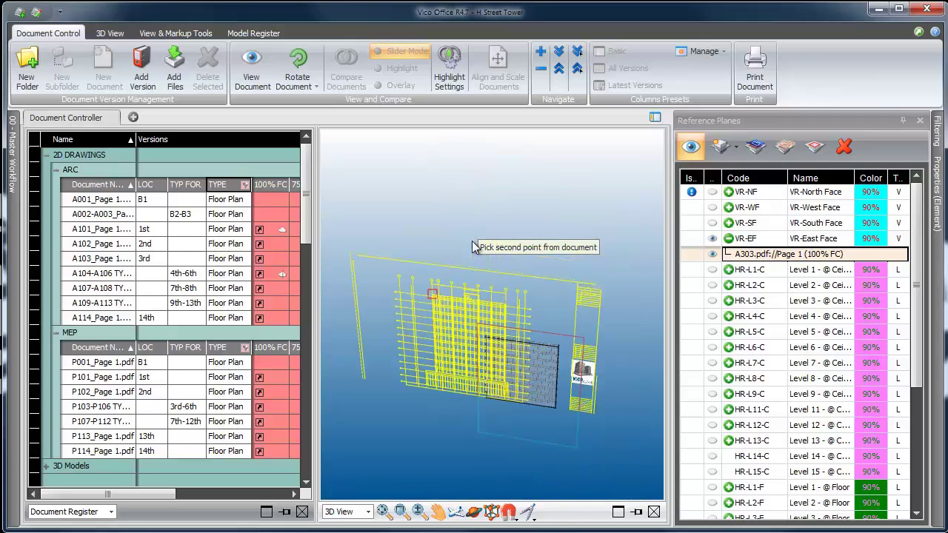
scroll(508, 303, up, 10)
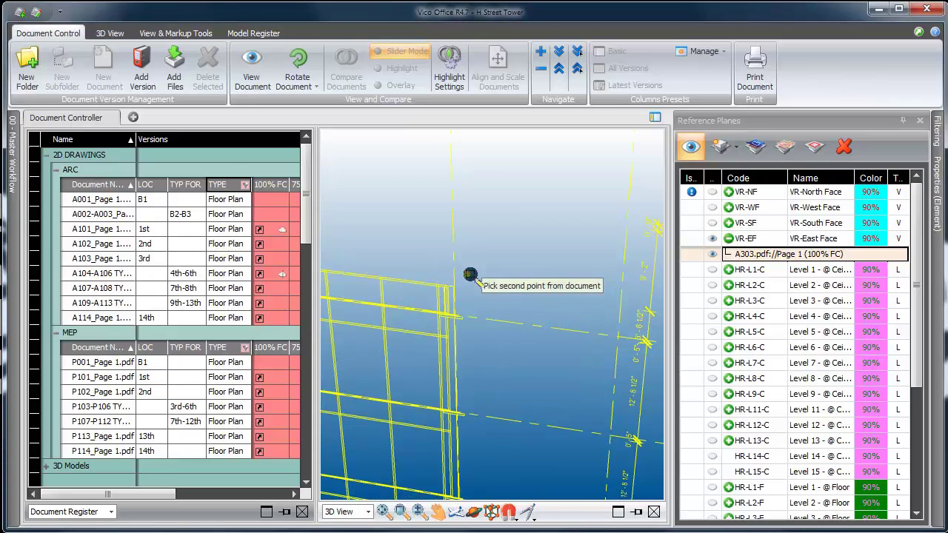
scroll(430, 302, up, 3)
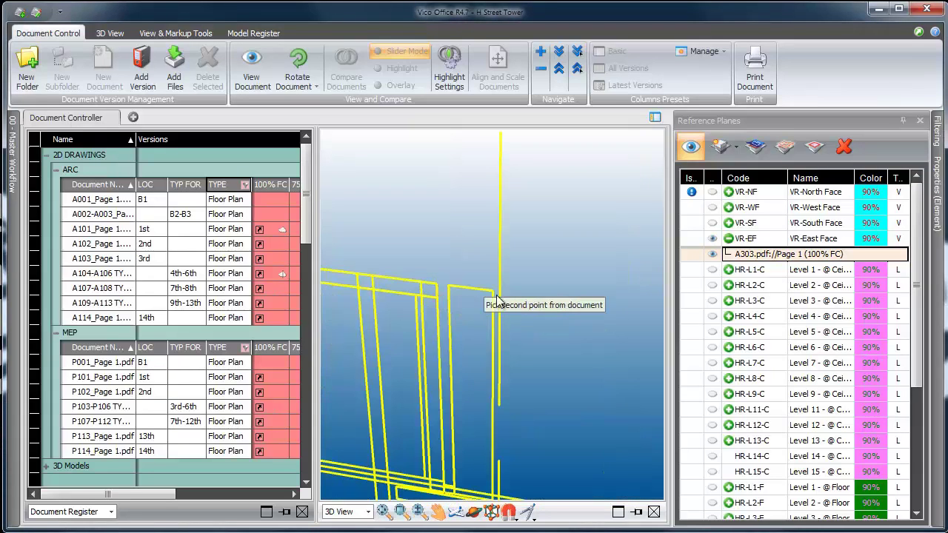
click(492, 291)
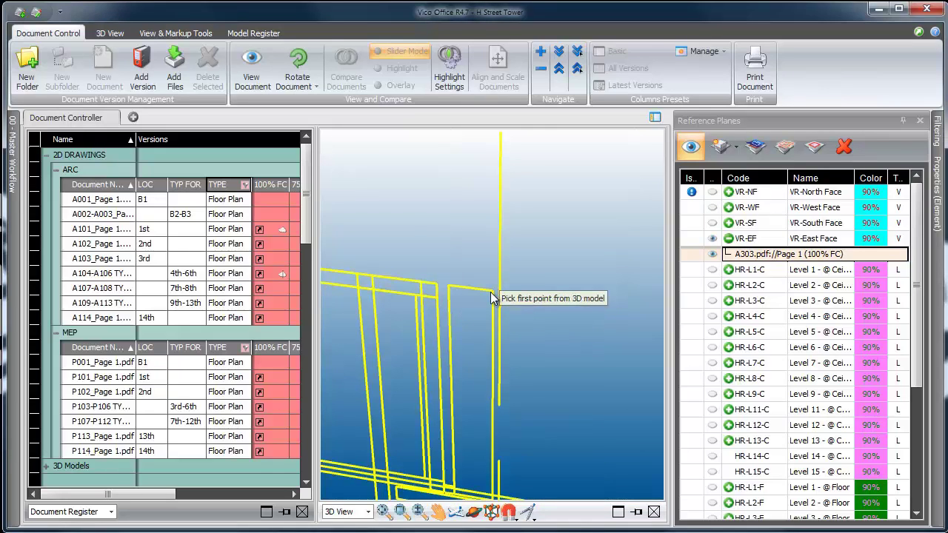
- Pick the two corresponding upper corners of the tower's exterior facade in the 3D model to align and scale A303
scroll(493, 297, down, 5)
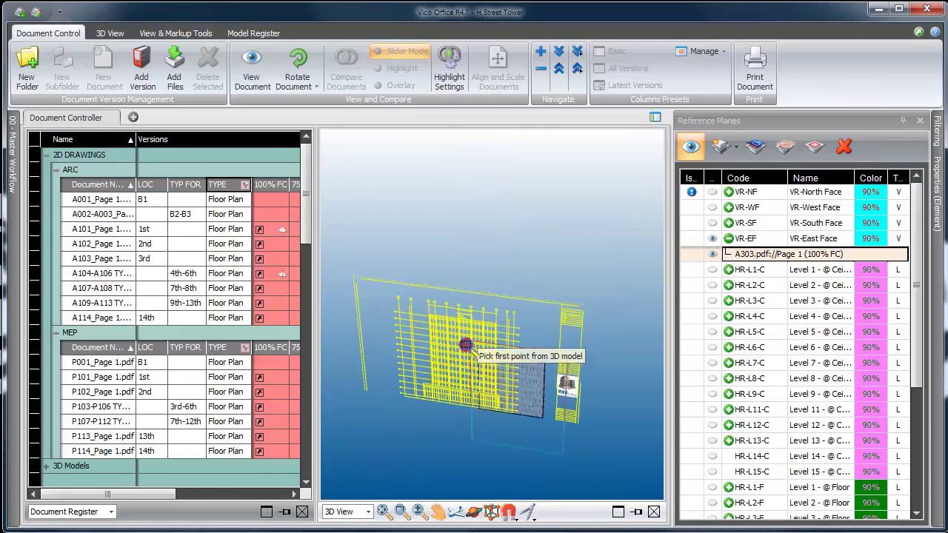
scroll(485, 363, up, 8)
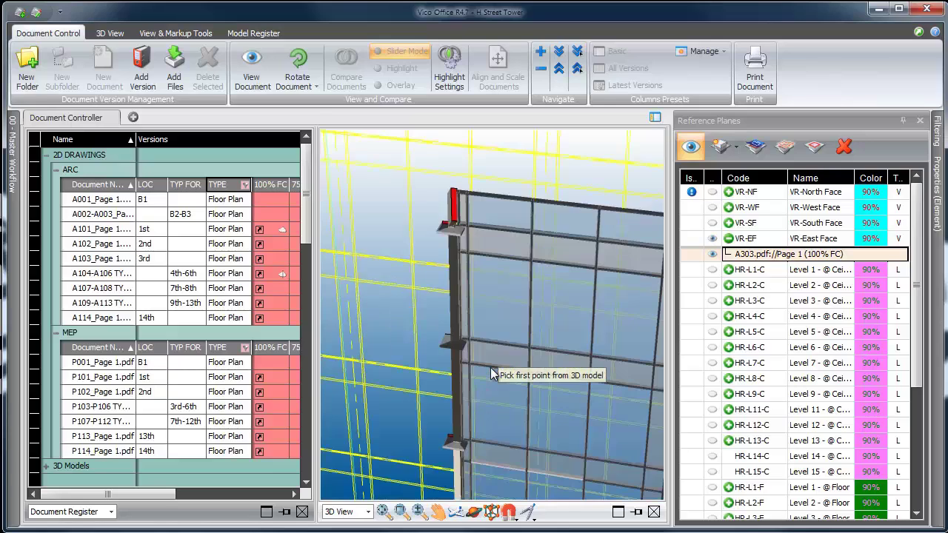
click(455, 194)
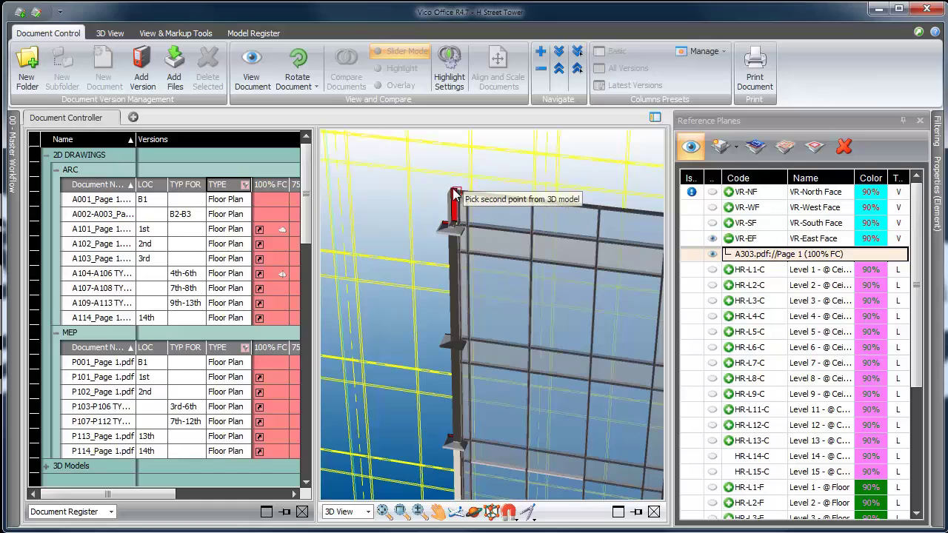
scroll(456, 197, down, 5)
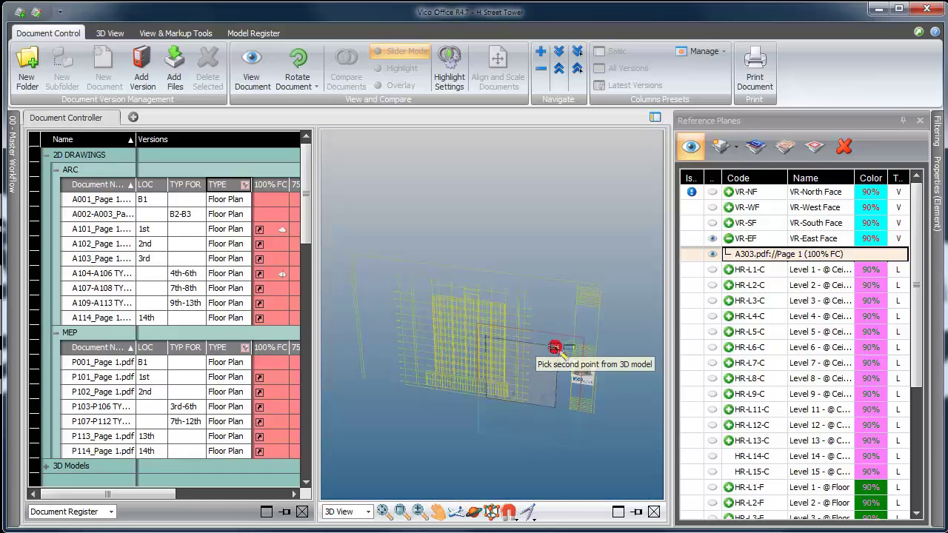
scroll(459, 279, up, 5)
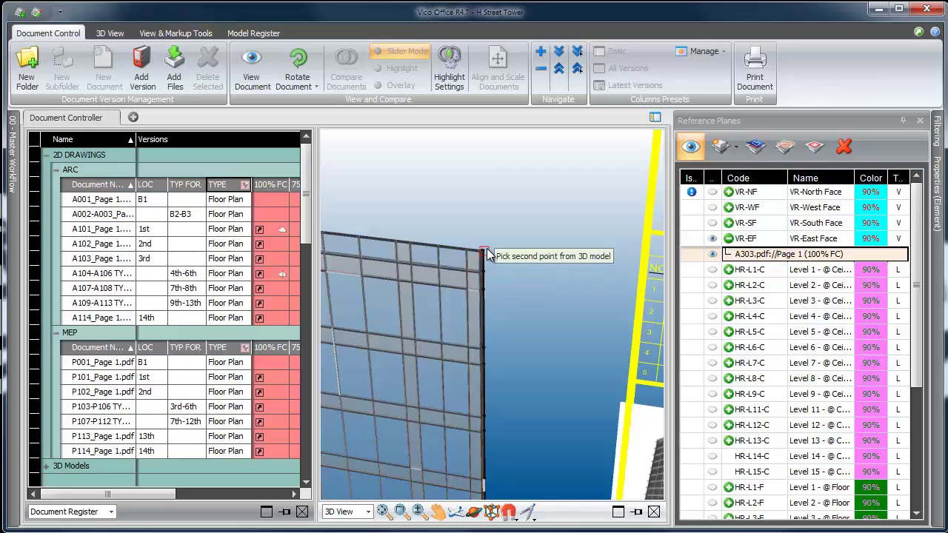
scroll(481, 249, up, 3)
scroll(481, 226, up, 2)
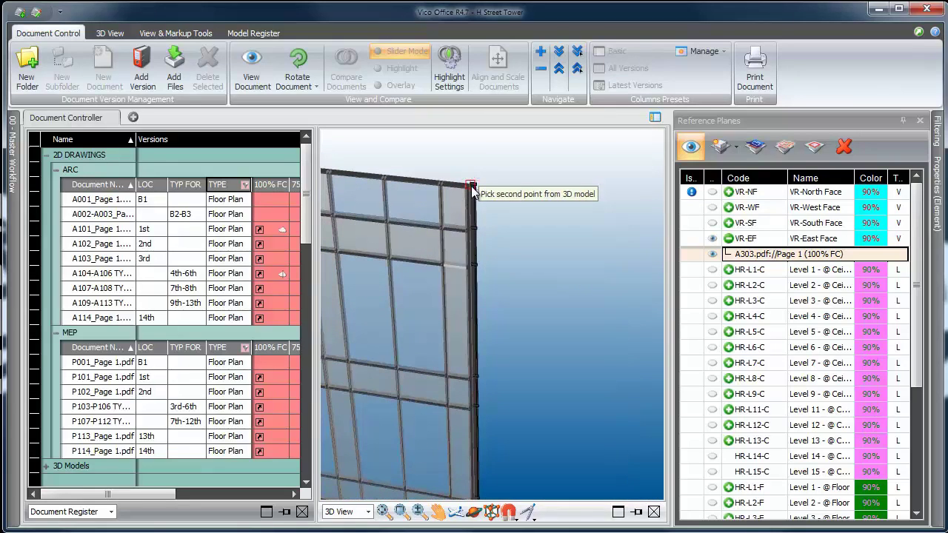
click(471, 185)
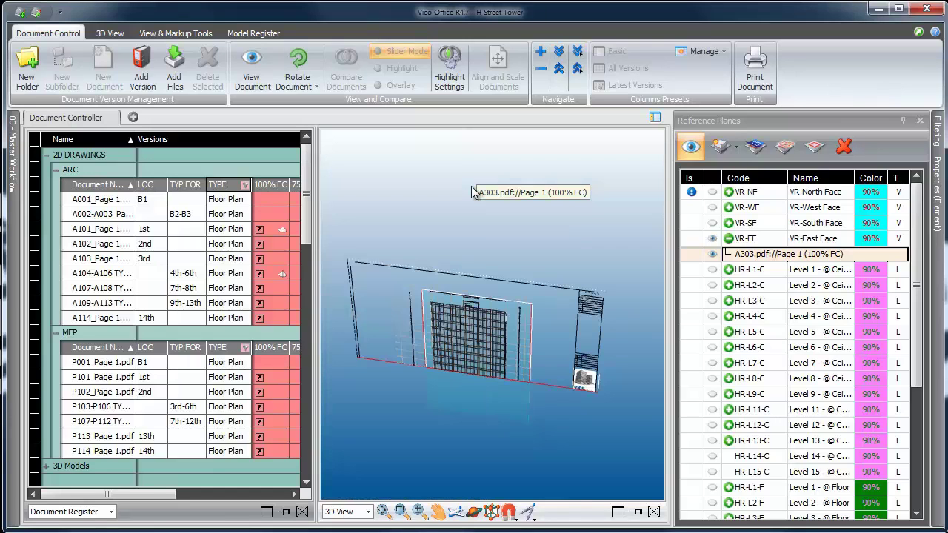
- Reset all filters and the 3D view to restore the full model, and turn the reference planes display back on
click(474, 511)
mouse_move(478, 420)
mouse_down()
mouse_move(478, 402)
mouse_move(378, 395)
mouse_move(472, 407)
mouse_up()
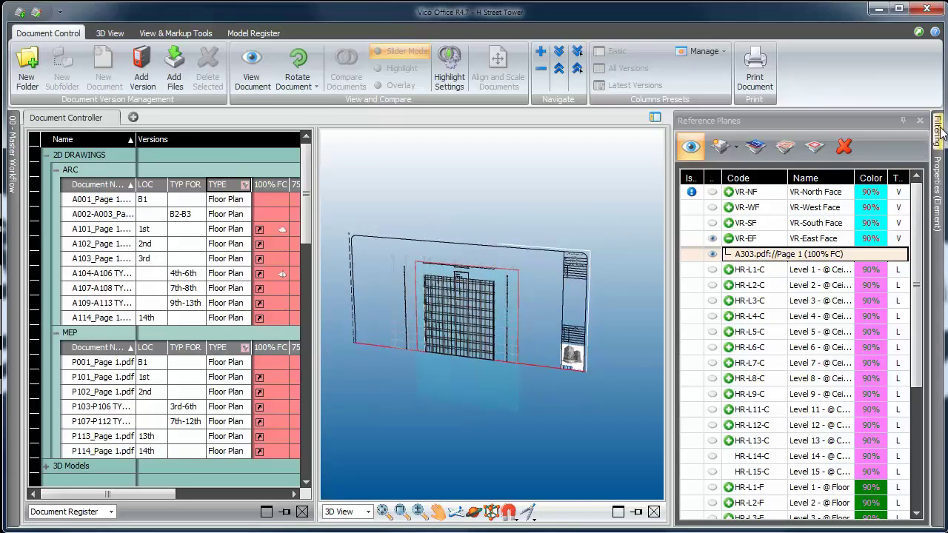
mouse_move(941, 131)
click(851, 400)
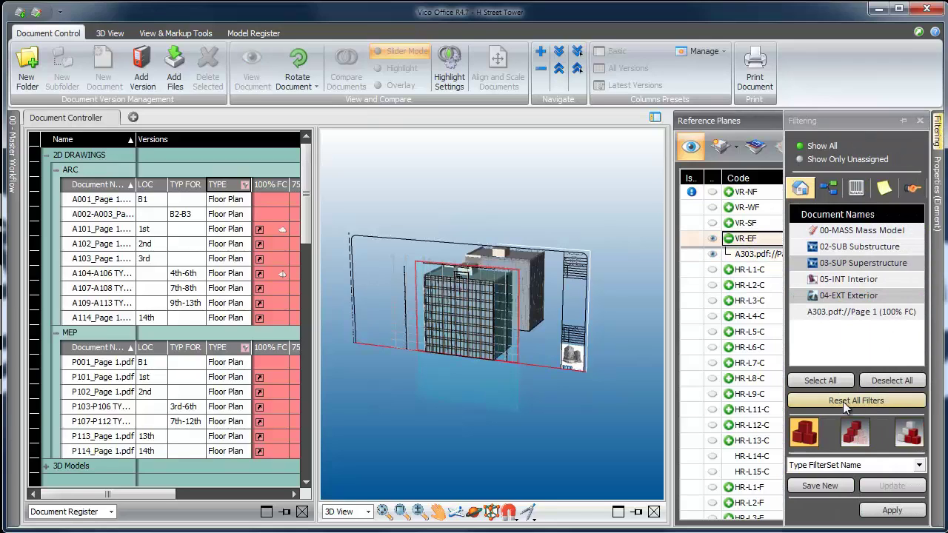
click(110, 33)
click(127, 74)
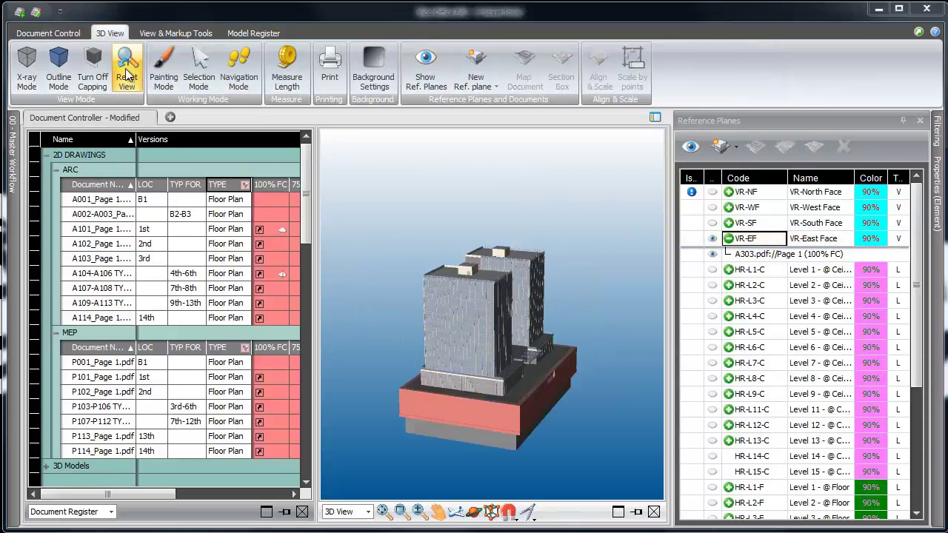
click(692, 148)
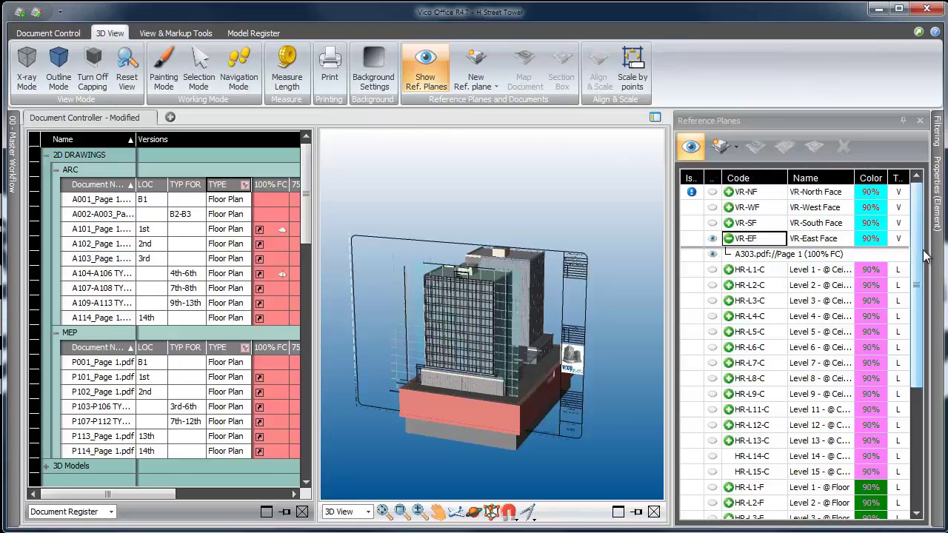
- Show the HR-L6-F Level 6 floor plane together with the East Face plane and inspect both drawings around the towers
drag(918, 259, 919, 368)
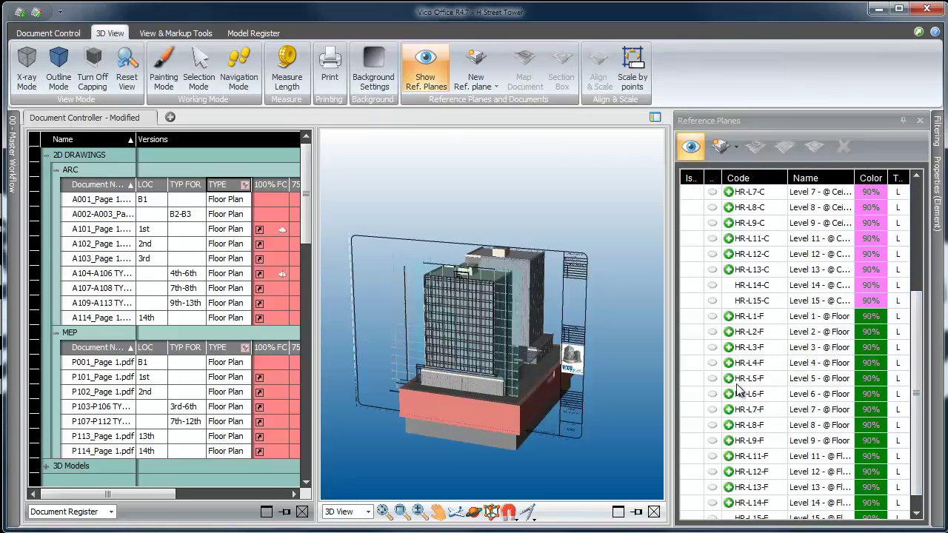
click(712, 394)
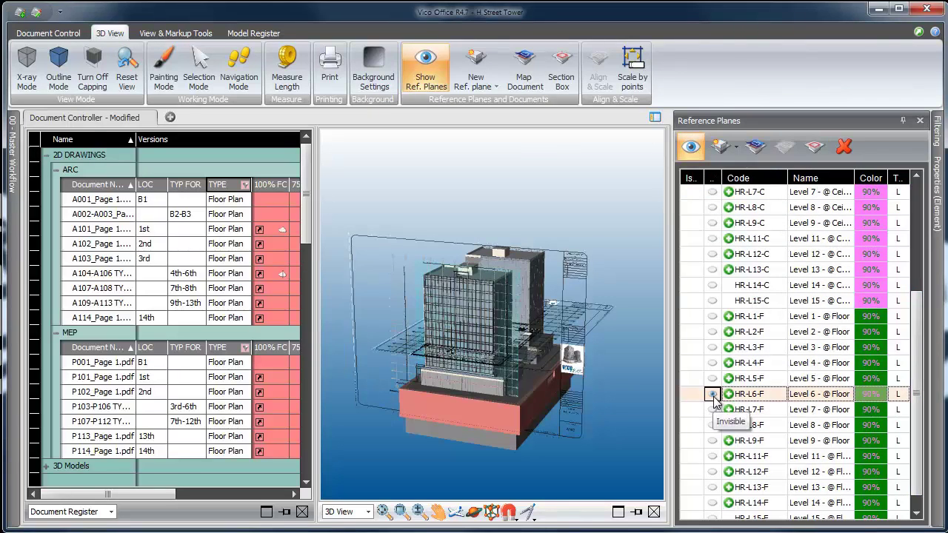
click(473, 511)
drag(635, 357, 417, 377)
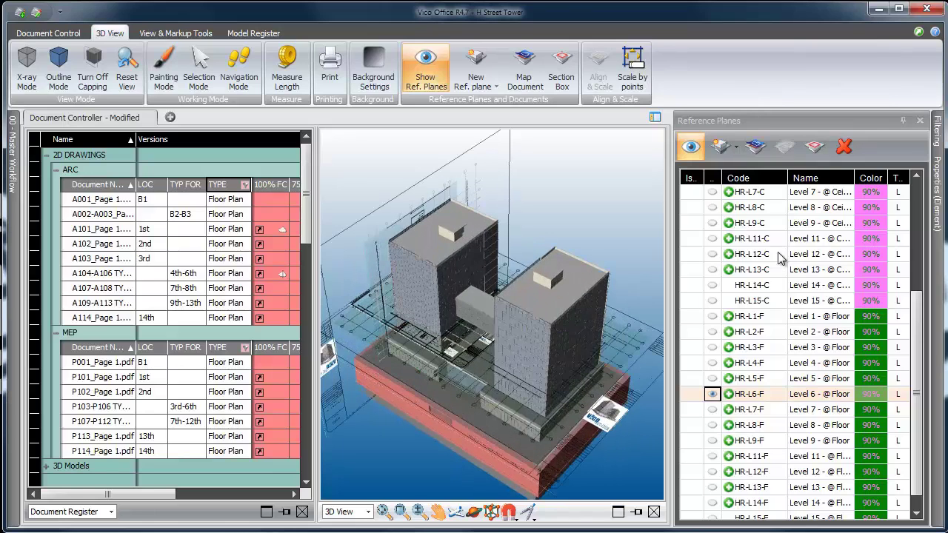
- Collapse the reference planes list to enlarge the 3D view, and open the project dashboard from the Project Setup workflow
click(903, 120)
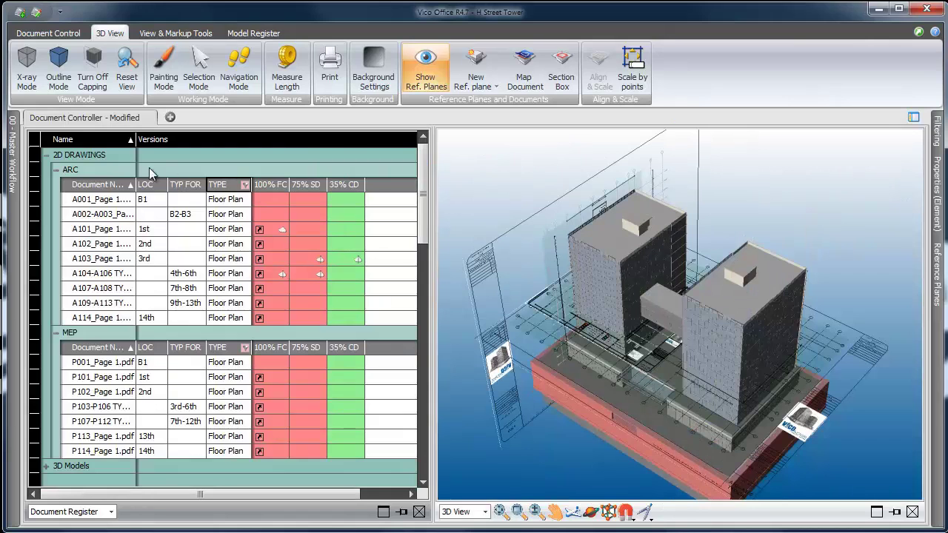
mouse_move(15, 165)
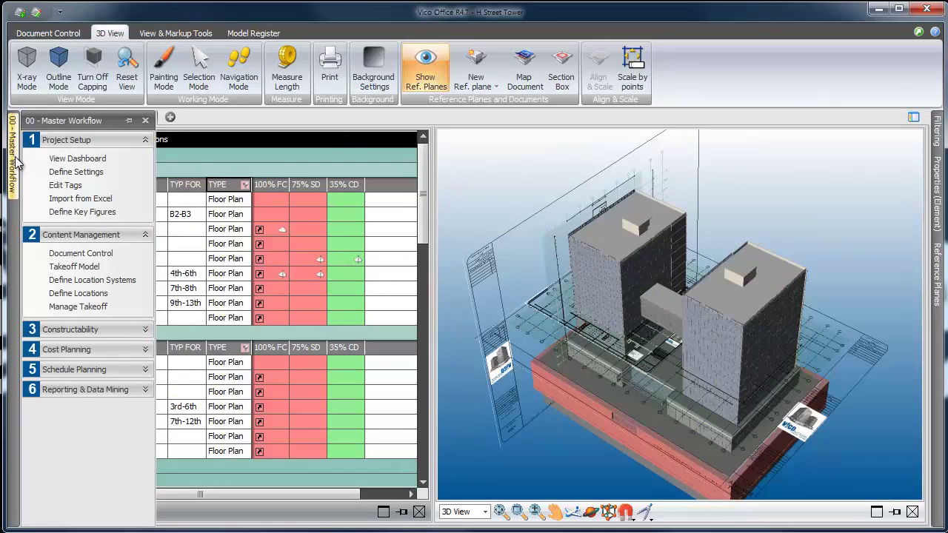
click(59, 160)
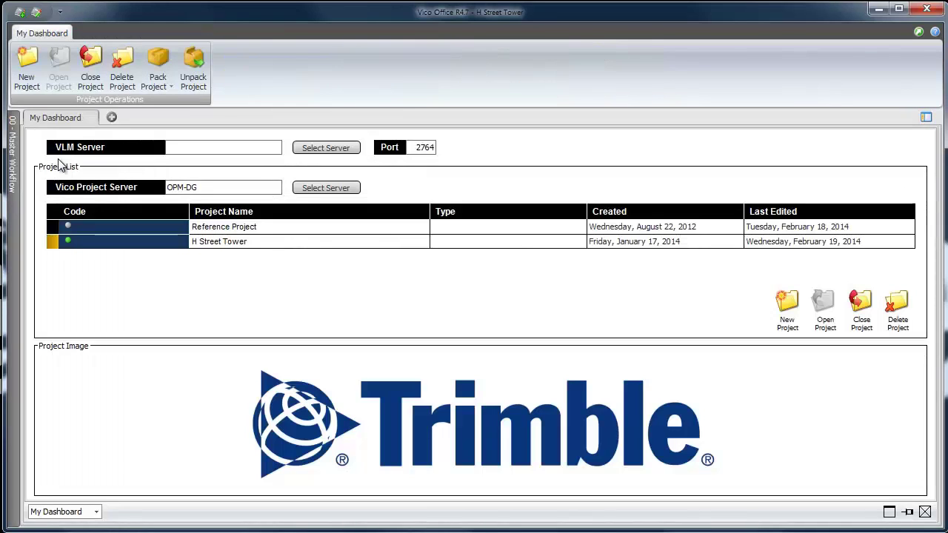